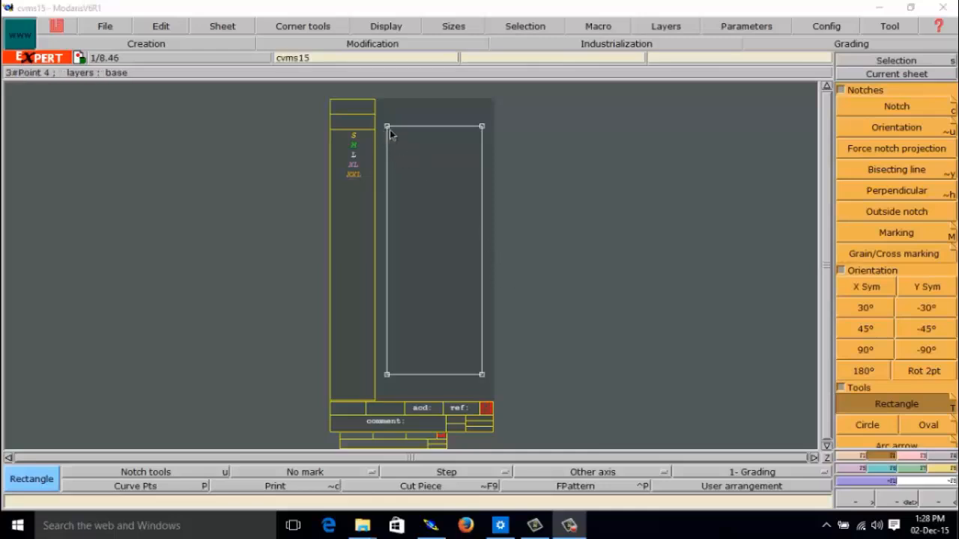
Create a developed point on the rectangle's top edge, at a curve length of -8.5 cm from the upper-left corner
click(860, 457)
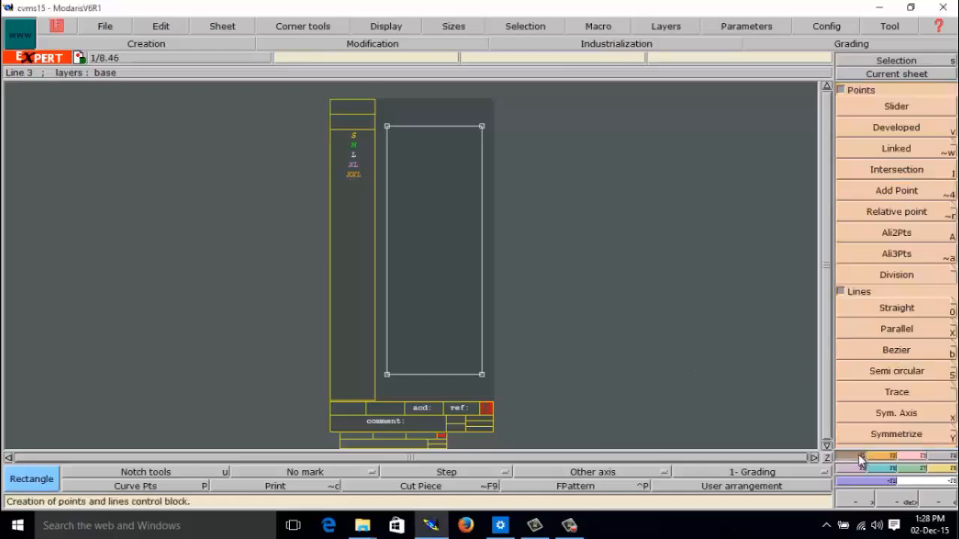
click(899, 129)
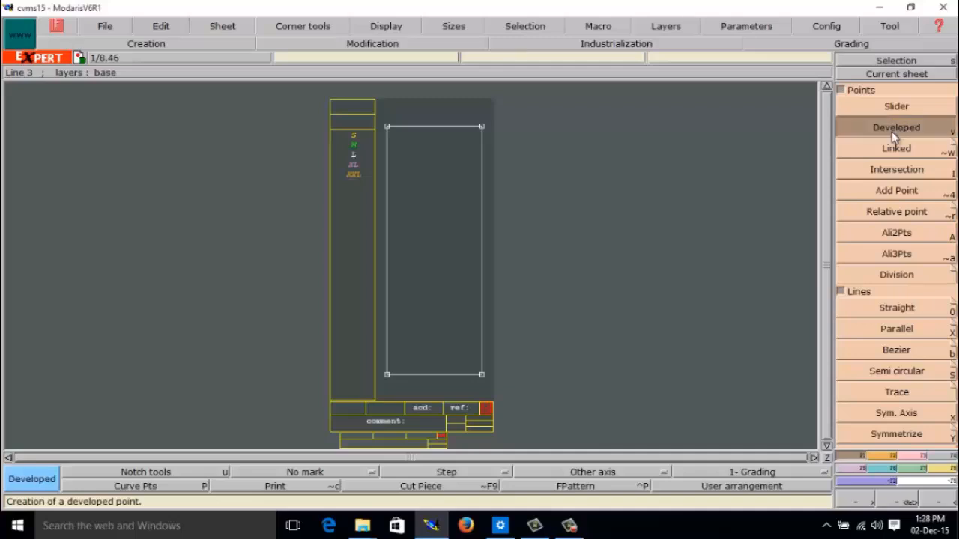
click(388, 131)
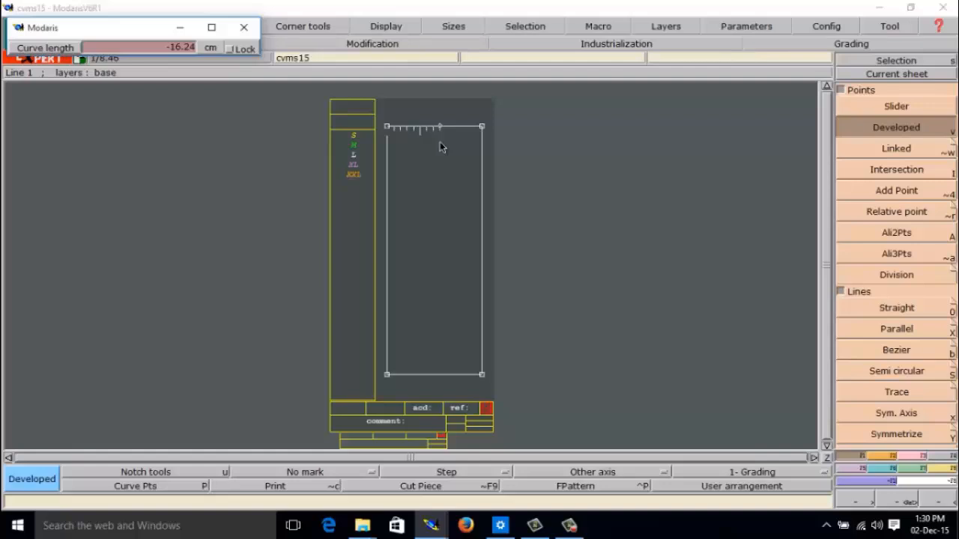
key(BackSpace)
text(-8.5)
key(Return)
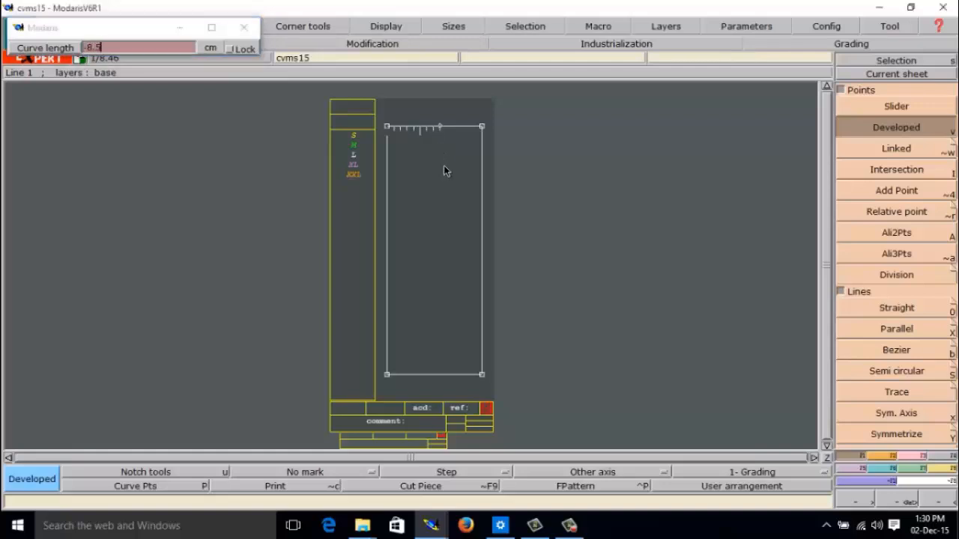
Create a developed point on the rectangle's left edge, 9.3 cm from the upper-left corner
click(388, 128)
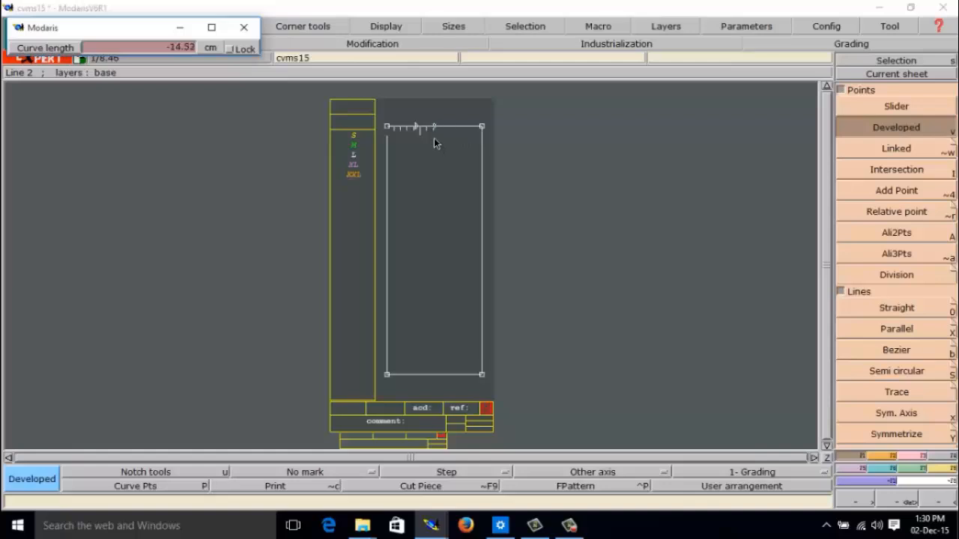
key(space)
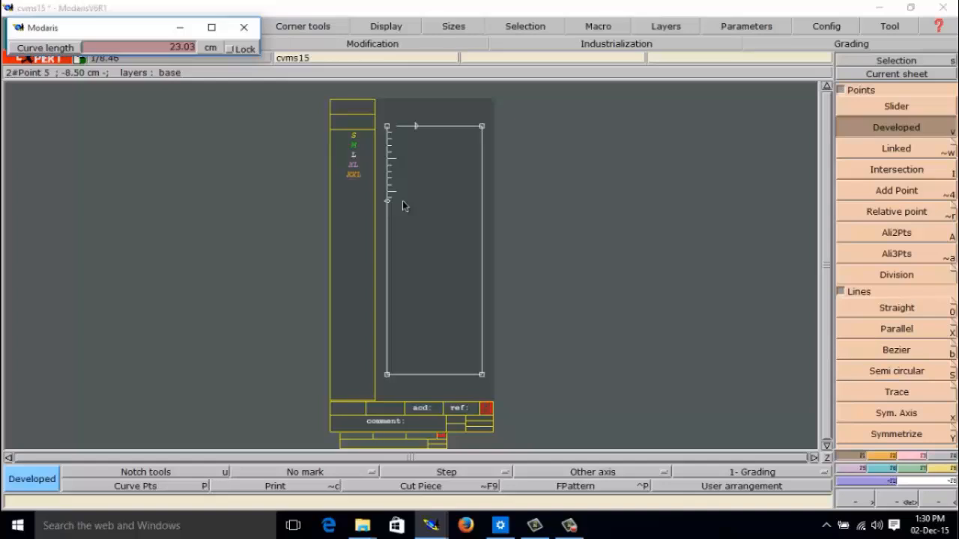
key(Down)
key(BackSpace)
text(9.3)
key(Return)
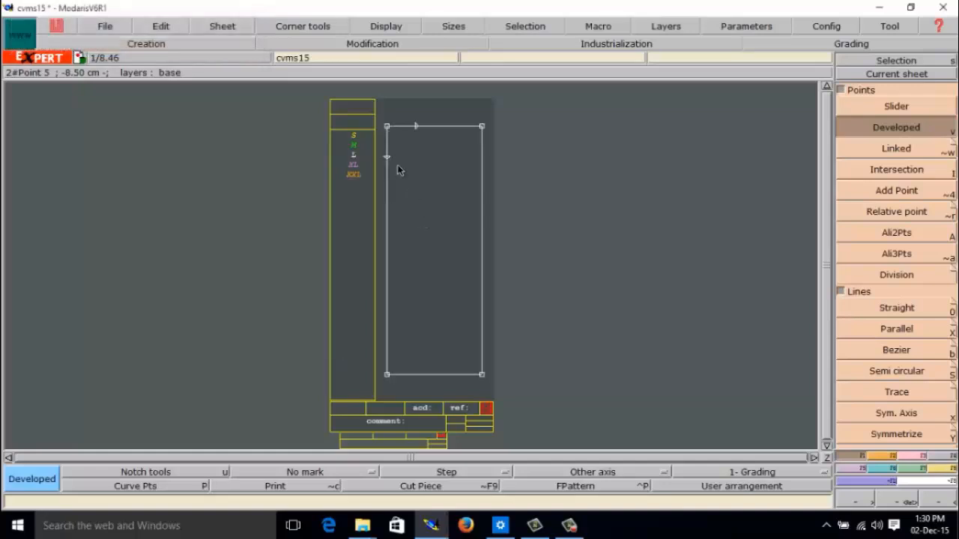
Add a second developed point on the left edge, 1.6 cm from the upper-left corner
mouse_move(387, 159)
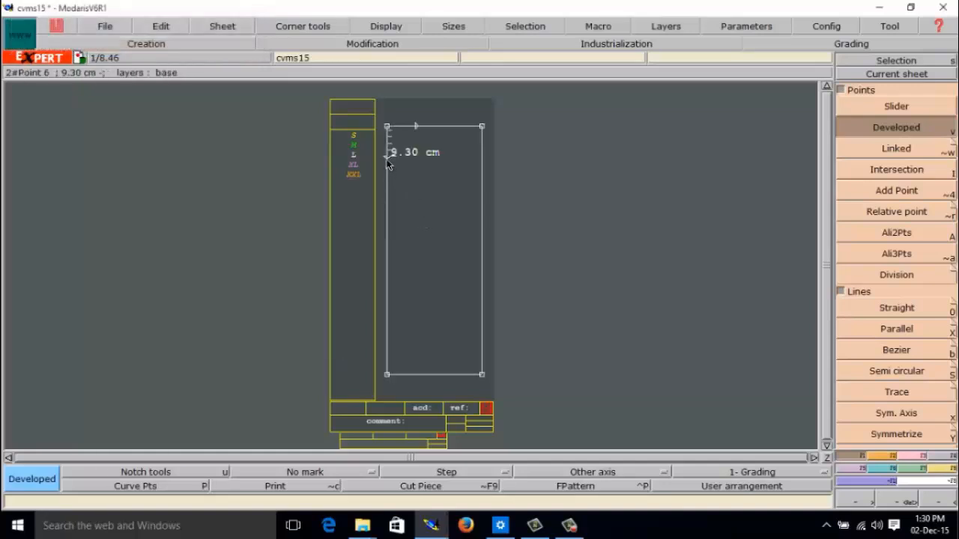
mouse_move(416, 131)
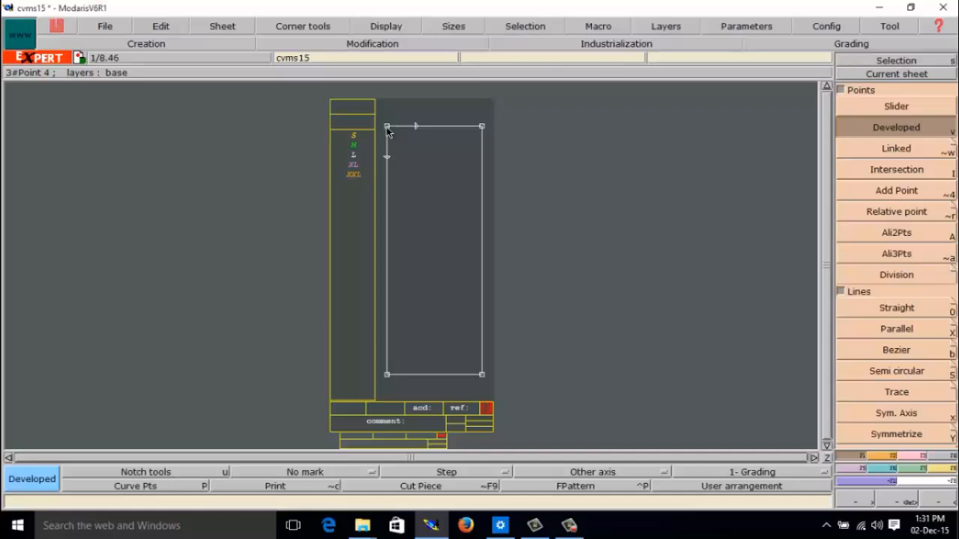
click(387, 132)
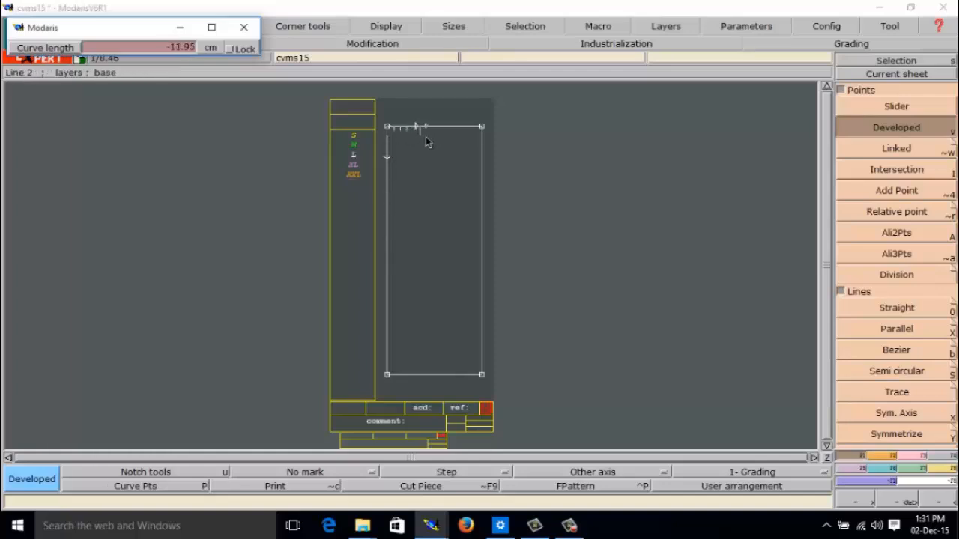
key(space)
key(Down)
text(1.6)
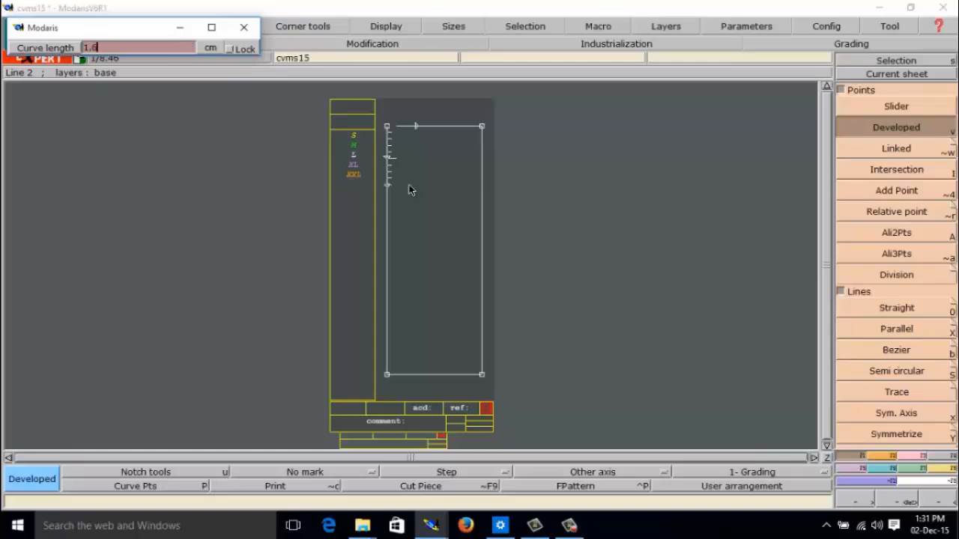
key(Return)
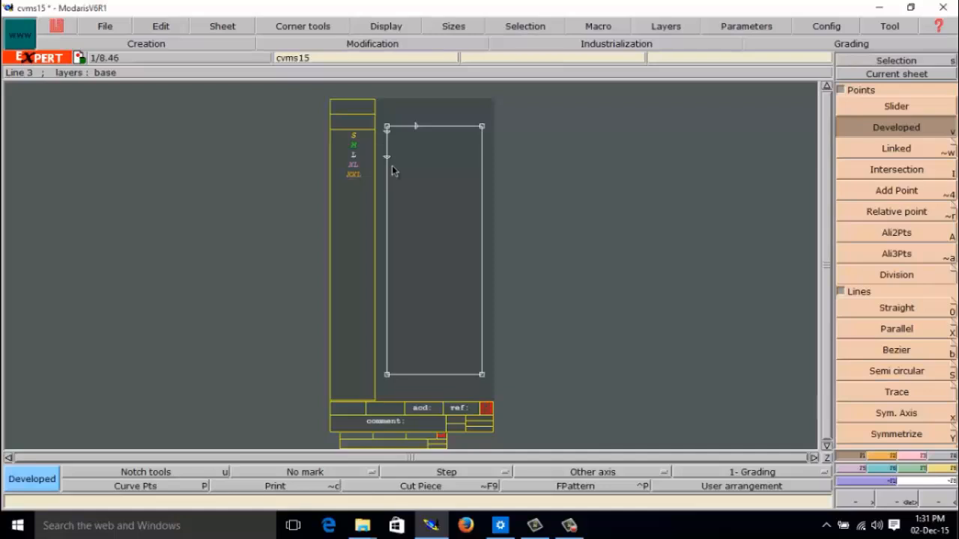
Examine the distances of the three developed points around the rectangle's upper-left corner
mouse_move(389, 131)
click(908, 499)
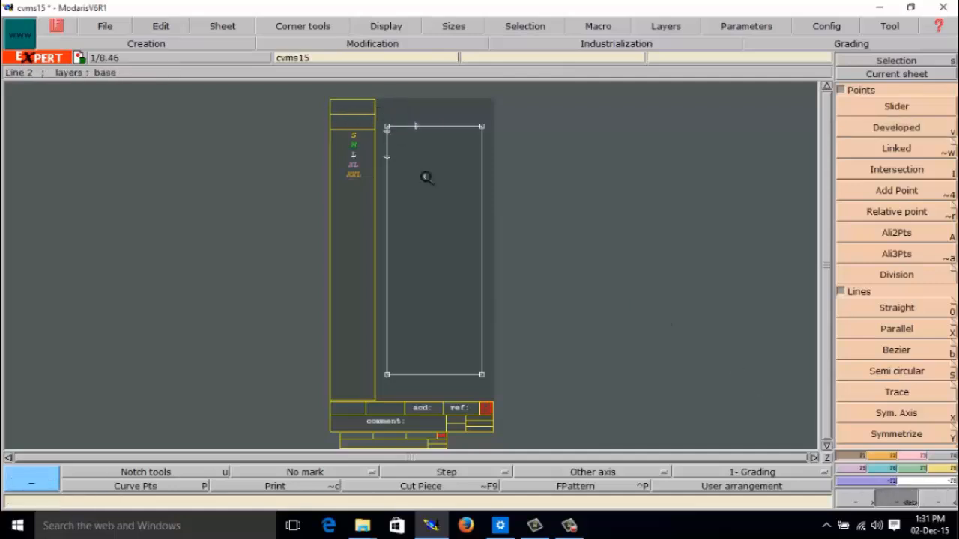
click(913, 509)
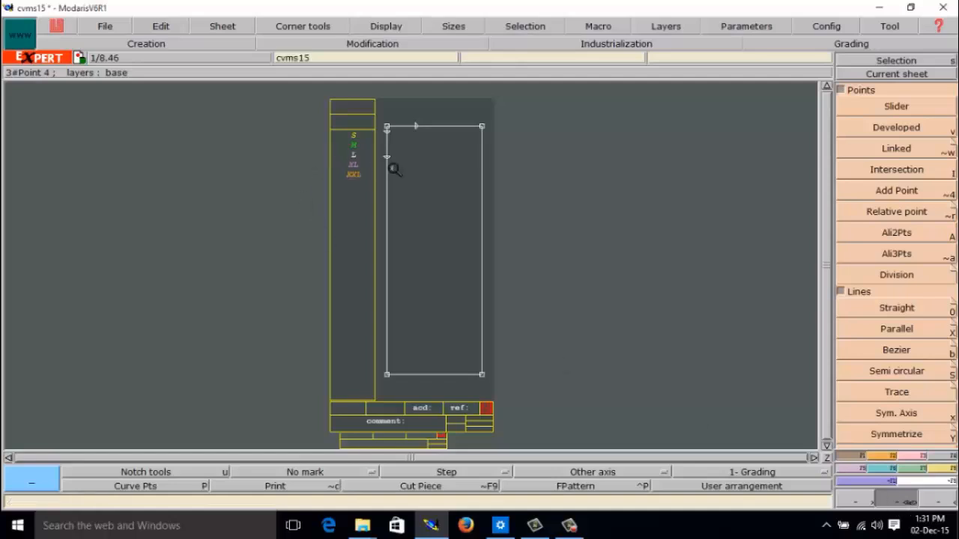
drag(370, 101, 499, 241)
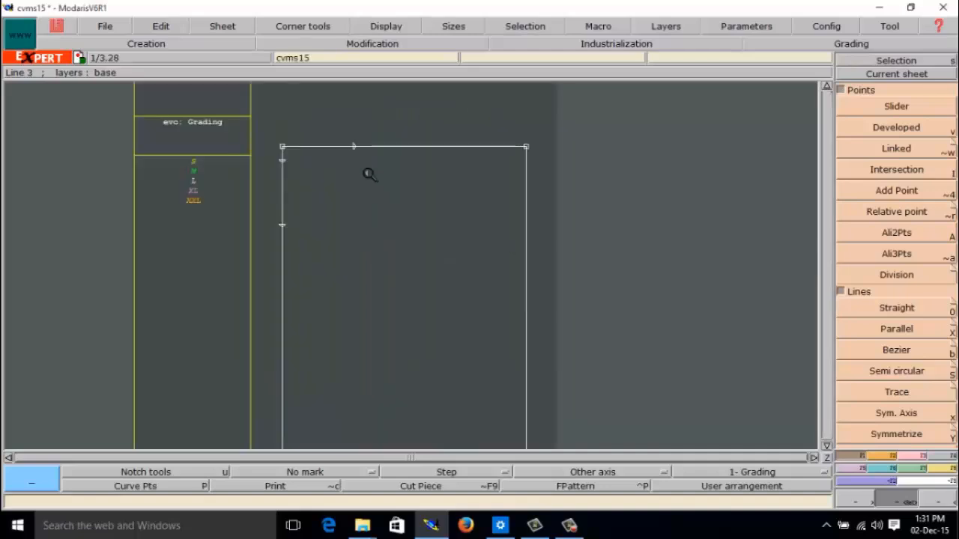
mouse_move(255, 108)
mouse_down()
mouse_move(274, 182)
mouse_move(290, 199)
mouse_move(422, 212)
mouse_move(620, 319)
mouse_move(648, 390)
mouse_up()
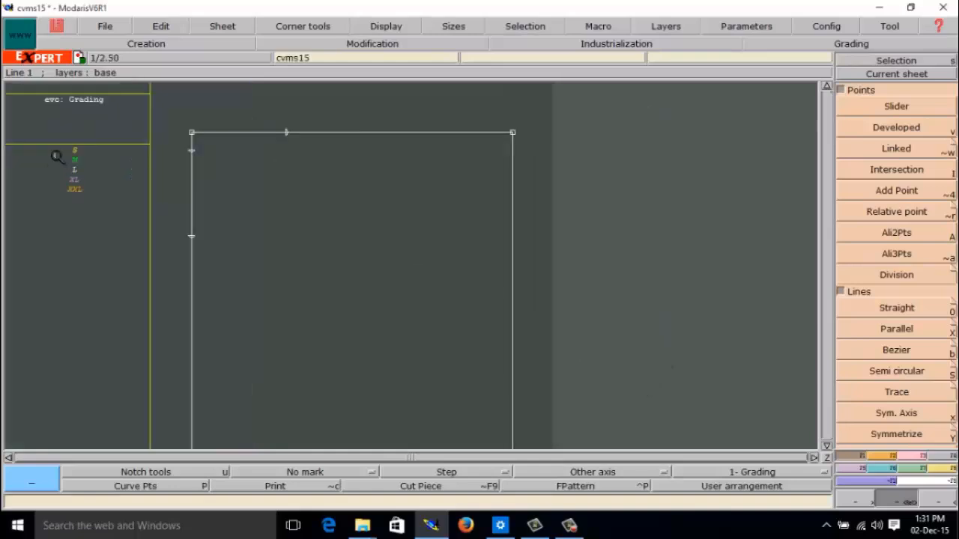
drag(161, 99, 658, 474)
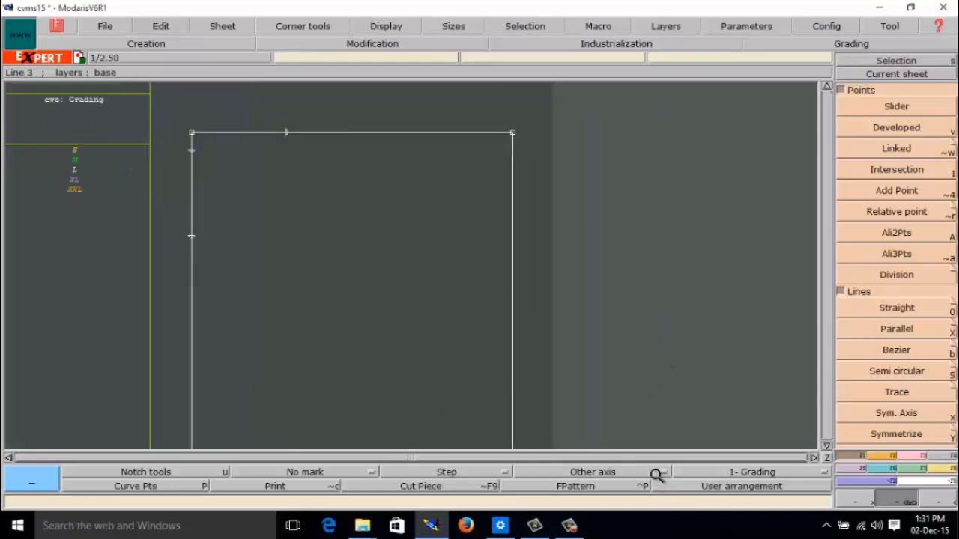
click(197, 133)
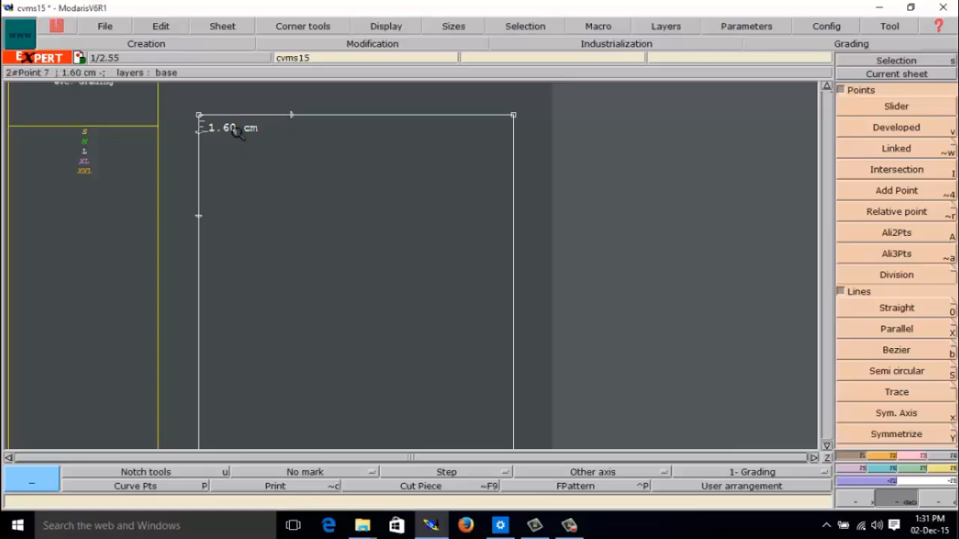
click(291, 115)
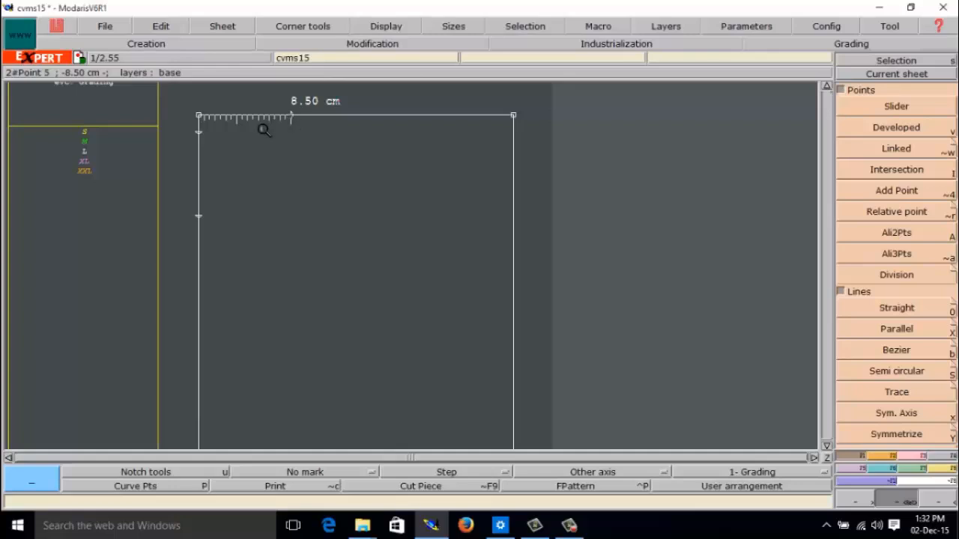
mouse_move(198, 133)
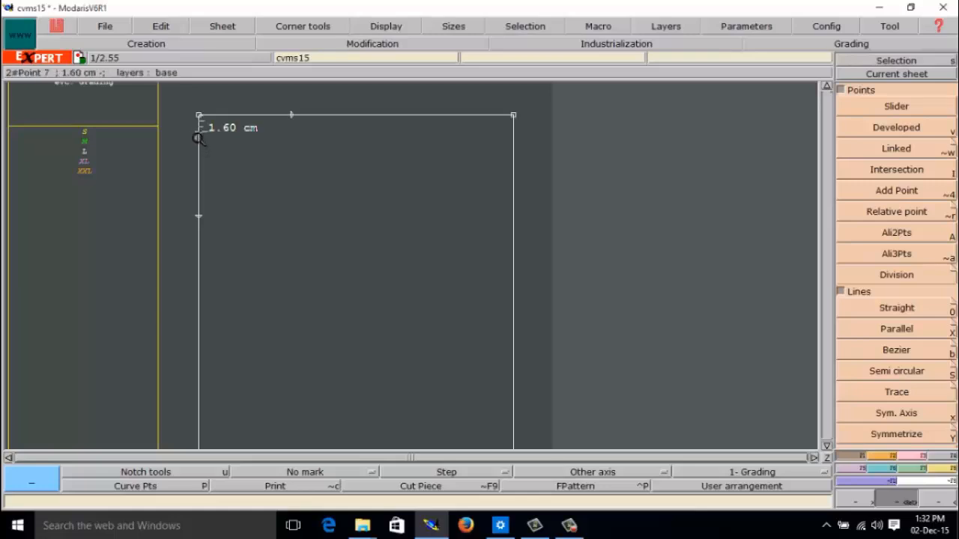
mouse_move(198, 218)
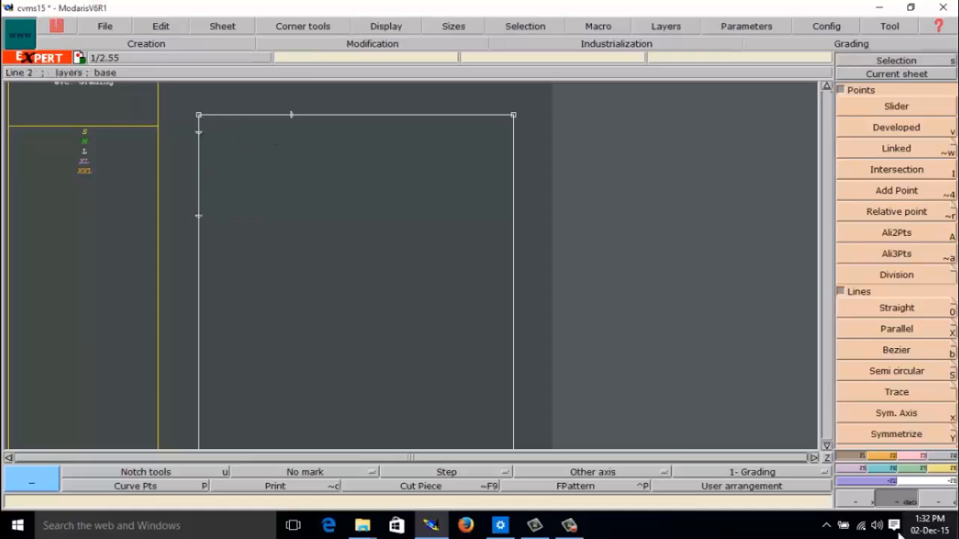
Insert the three developed points on the top and left edges into their curves with Insert Point
click(908, 459)
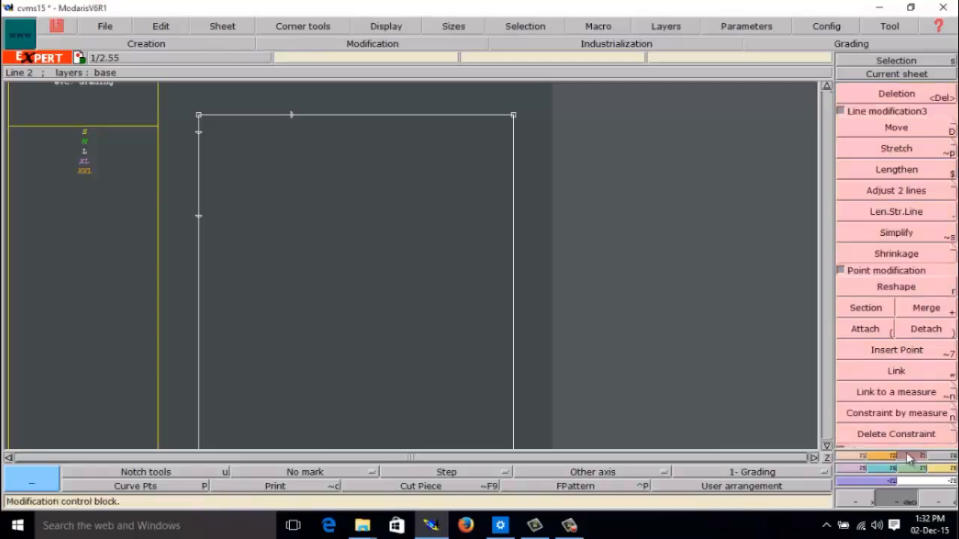
click(890, 351)
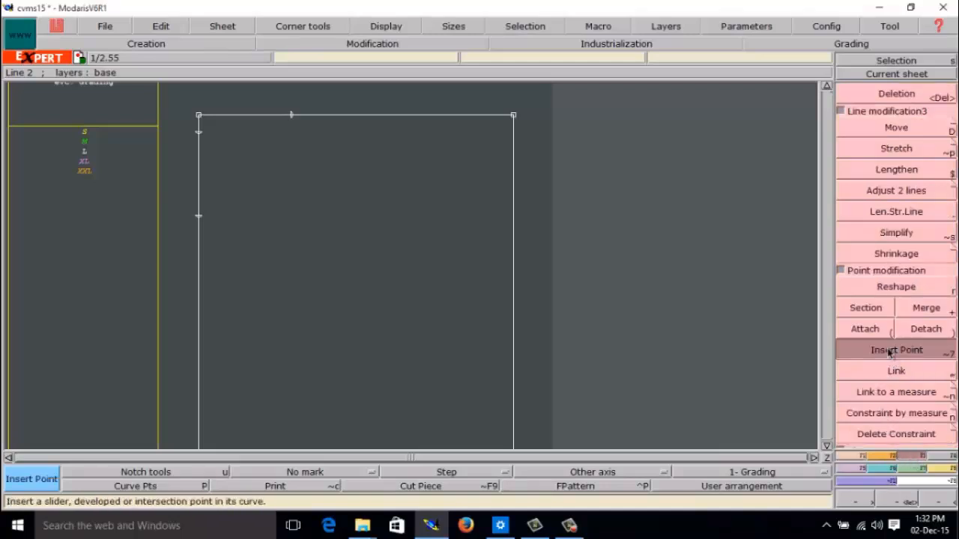
click(292, 117)
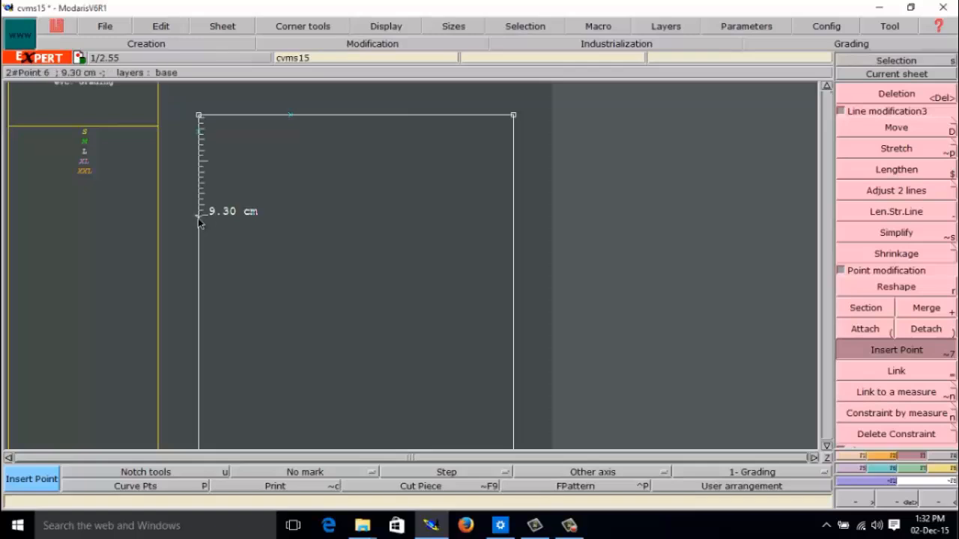
click(198, 218)
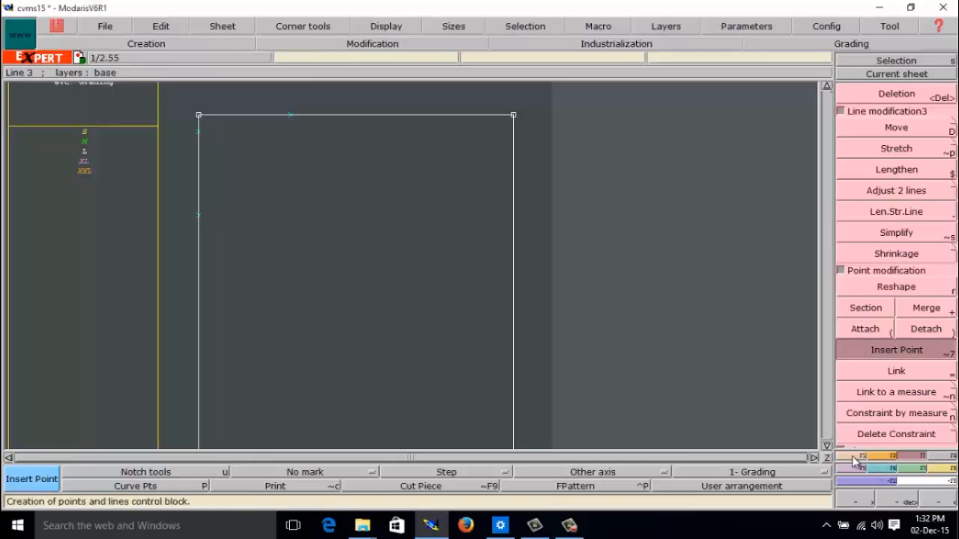
Start a Bezier curve at the left edge's 1.6 cm point and run it horizontally through closely spaced points, stopping just short of the top-edge point
click(855, 458)
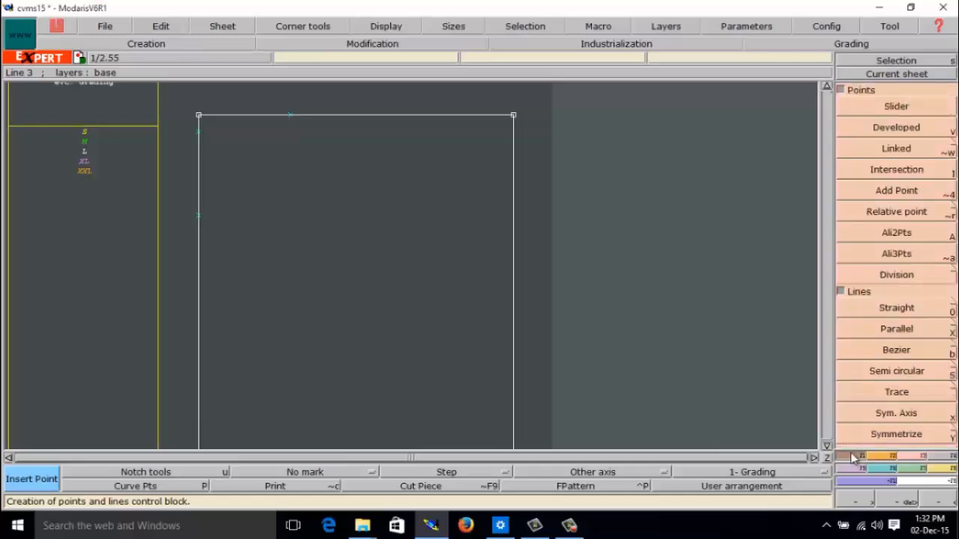
click(887, 352)
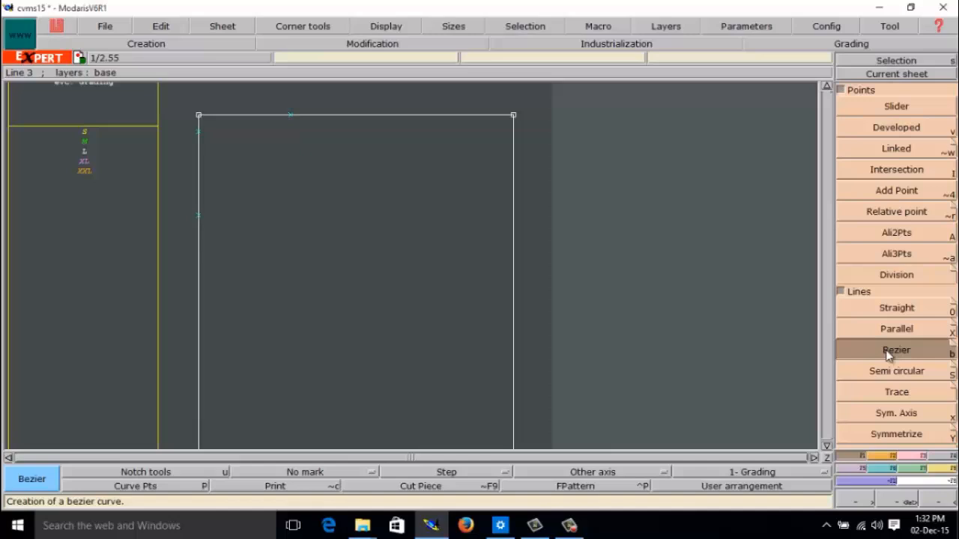
click(879, 497)
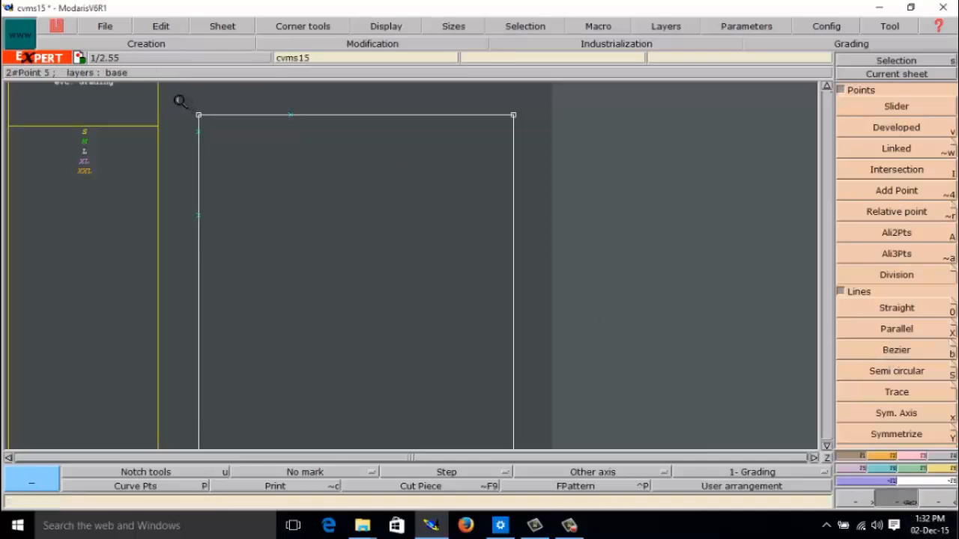
drag(179, 99, 353, 185)
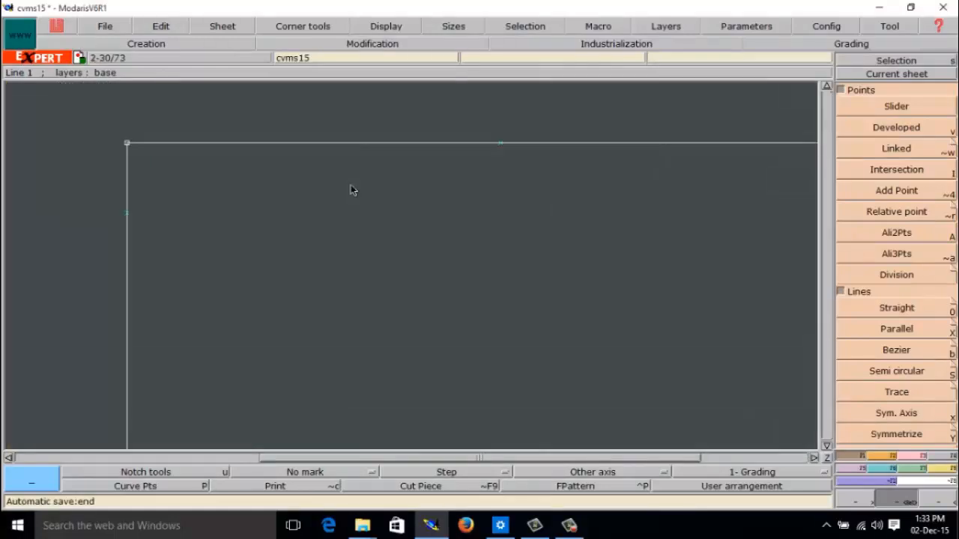
drag(88, 110, 606, 303)
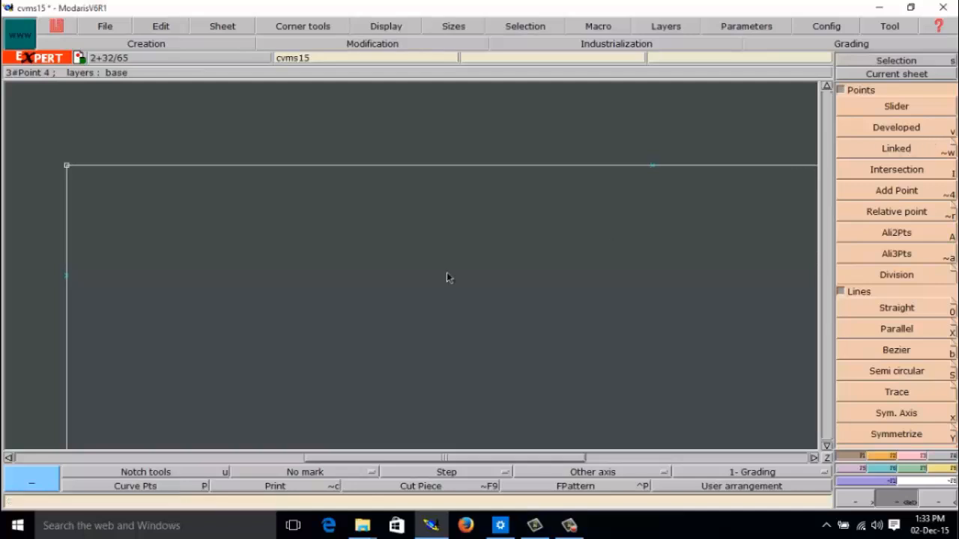
click(891, 349)
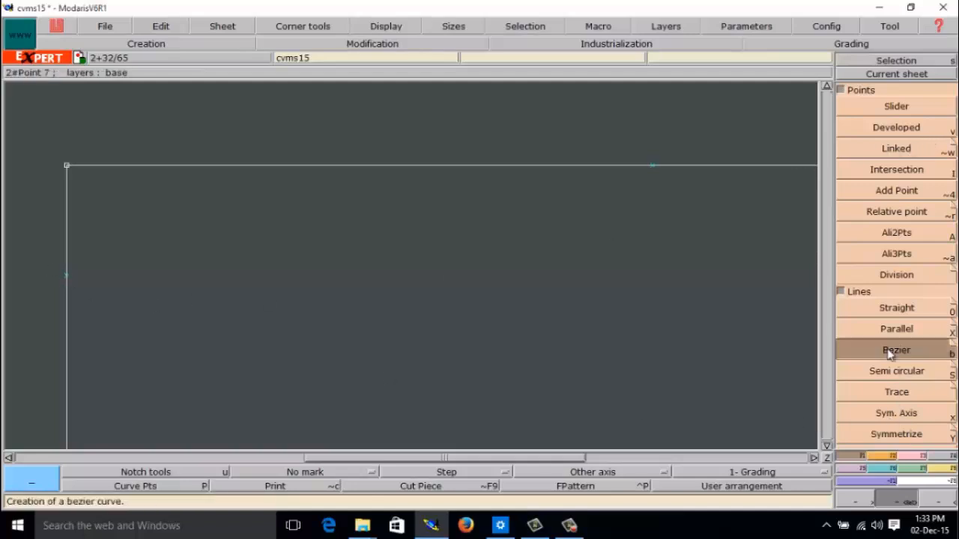
click(66, 275)
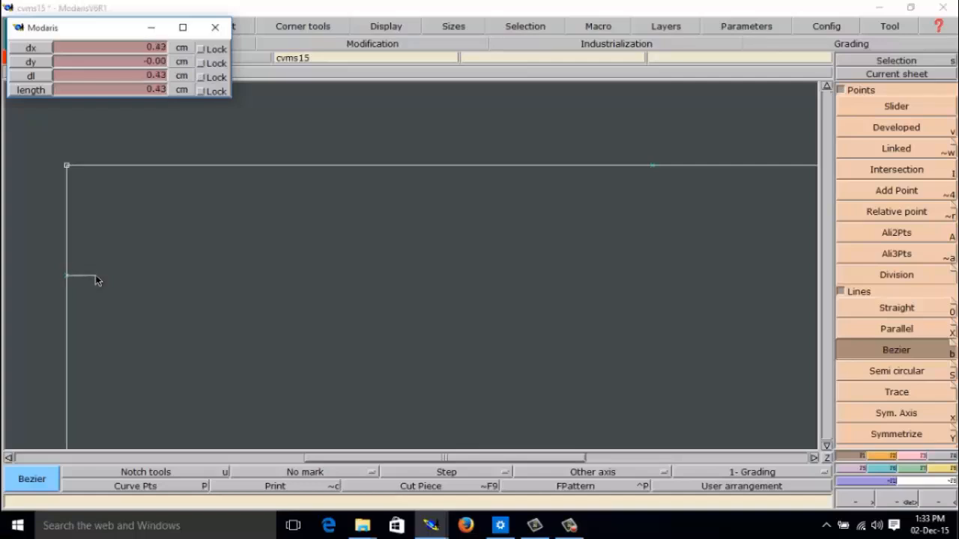
click(95, 275)
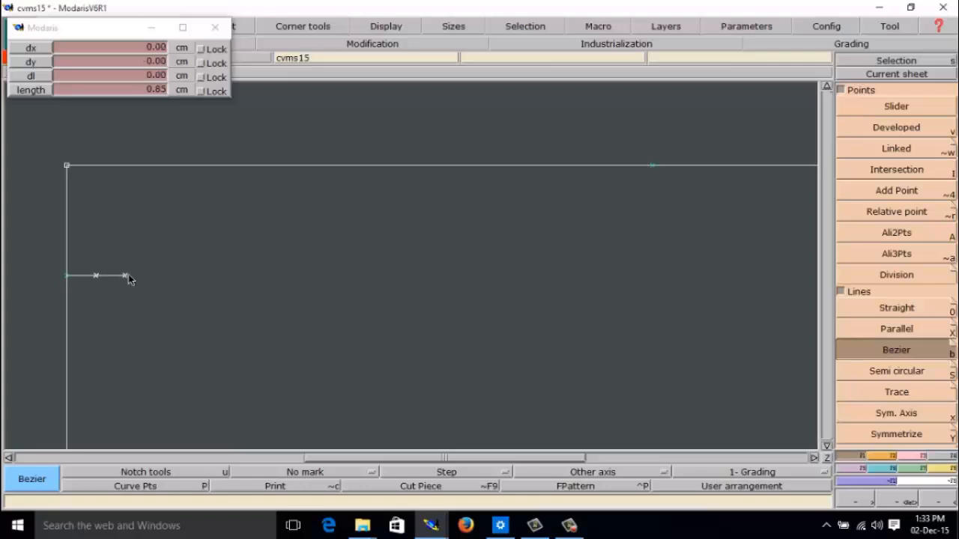
click(125, 276)
click(151, 276)
click(176, 276)
click(202, 276)
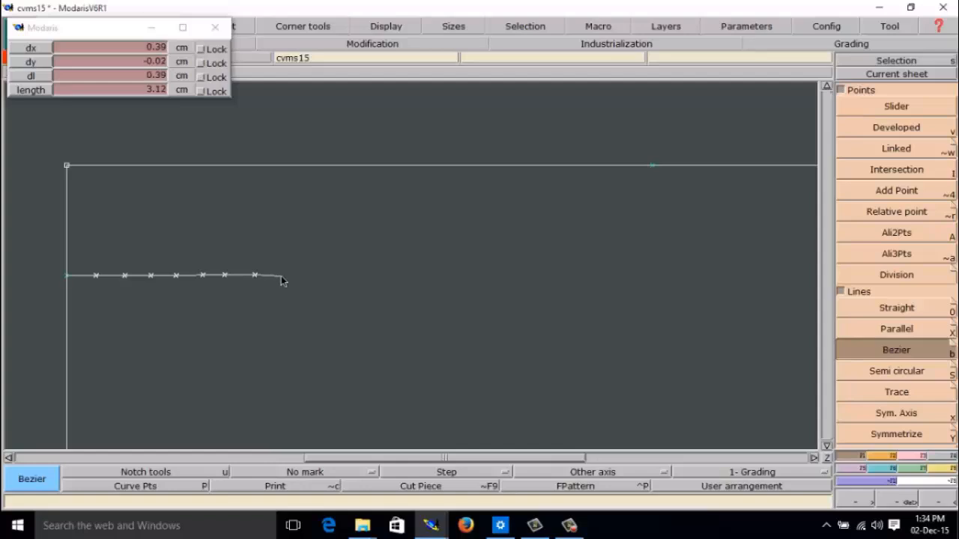
click(287, 276)
click(341, 275)
click(373, 275)
click(408, 275)
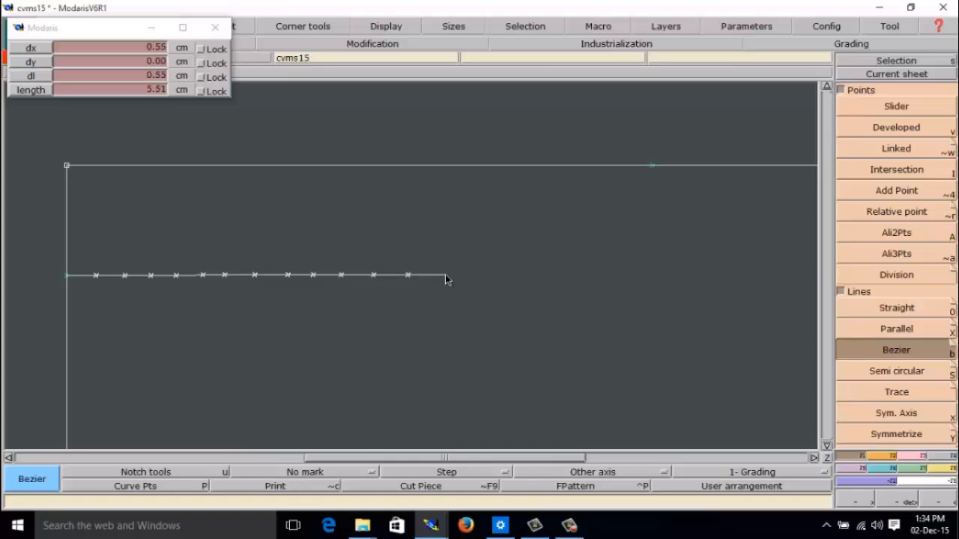
click(446, 276)
click(478, 275)
click(510, 275)
click(543, 275)
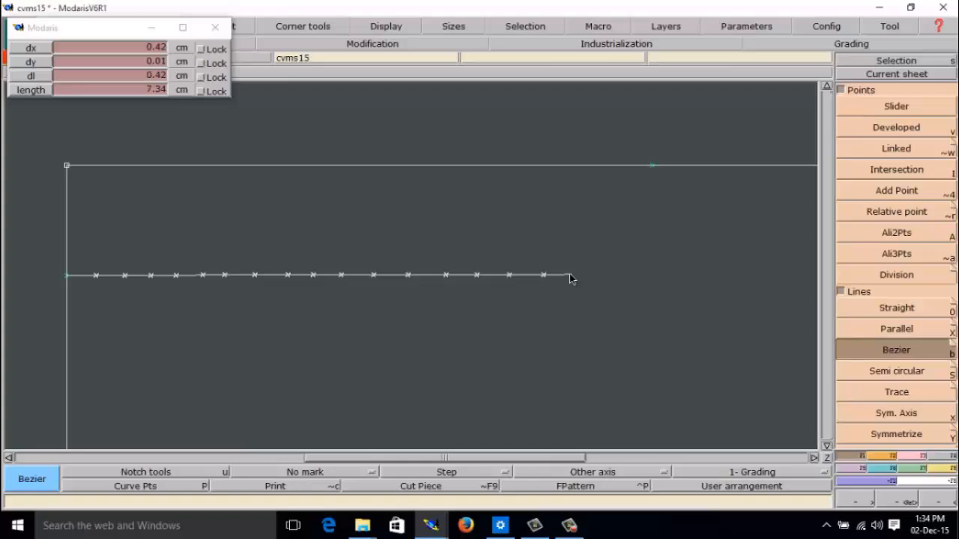
click(568, 275)
click(592, 274)
Bend the Bezier curve upward through three rounded points and end it on the developed point on the top edge
click(621, 255)
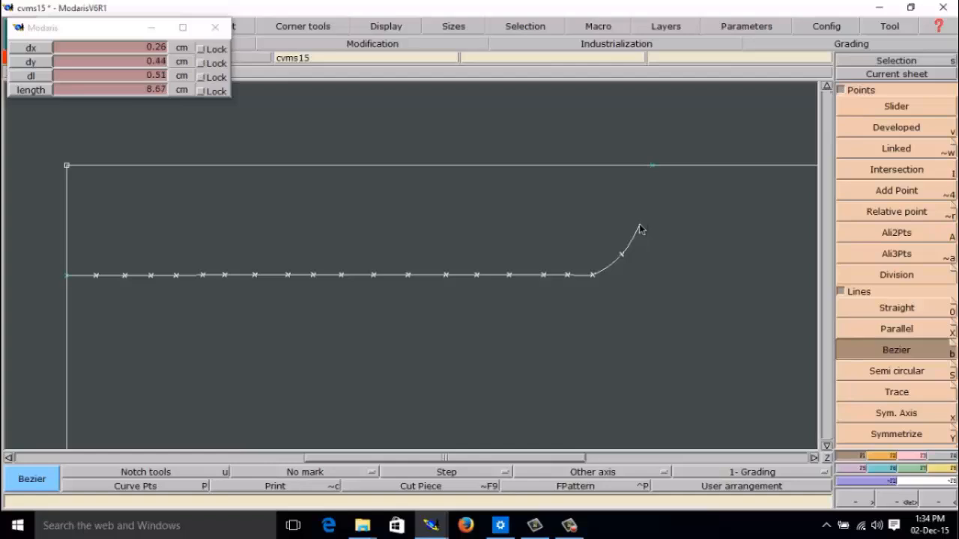
click(640, 226)
click(646, 198)
click(652, 166)
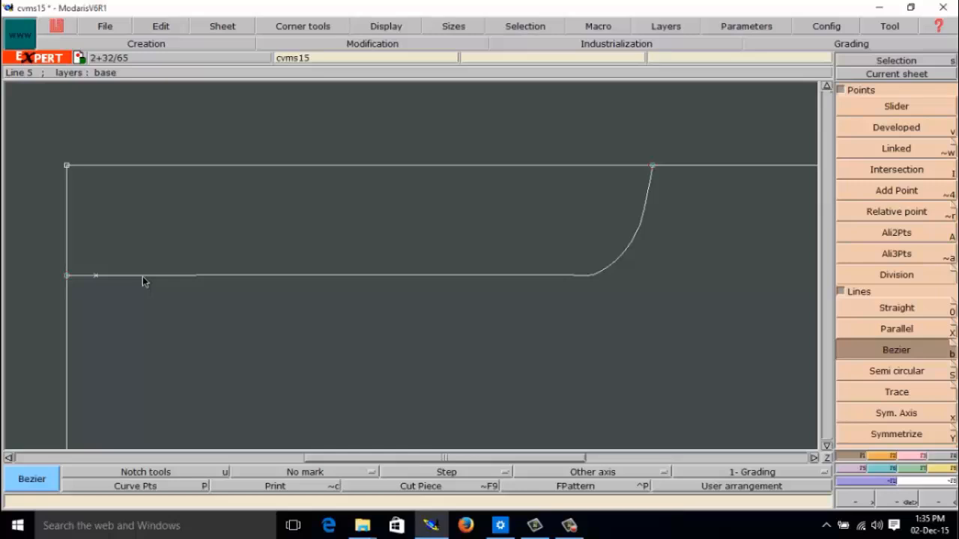
Display the non-essential curve points of the neckline curve
click(392, 27)
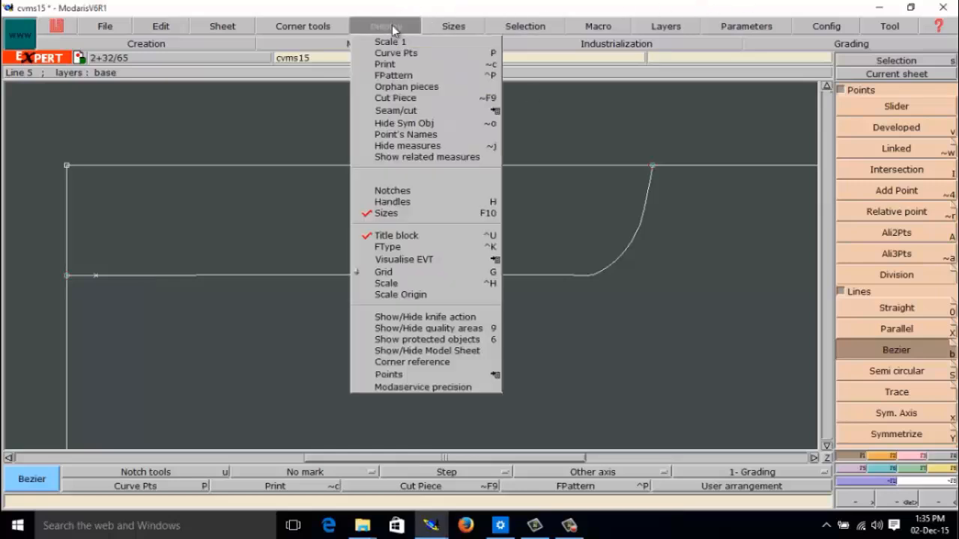
click(366, 55)
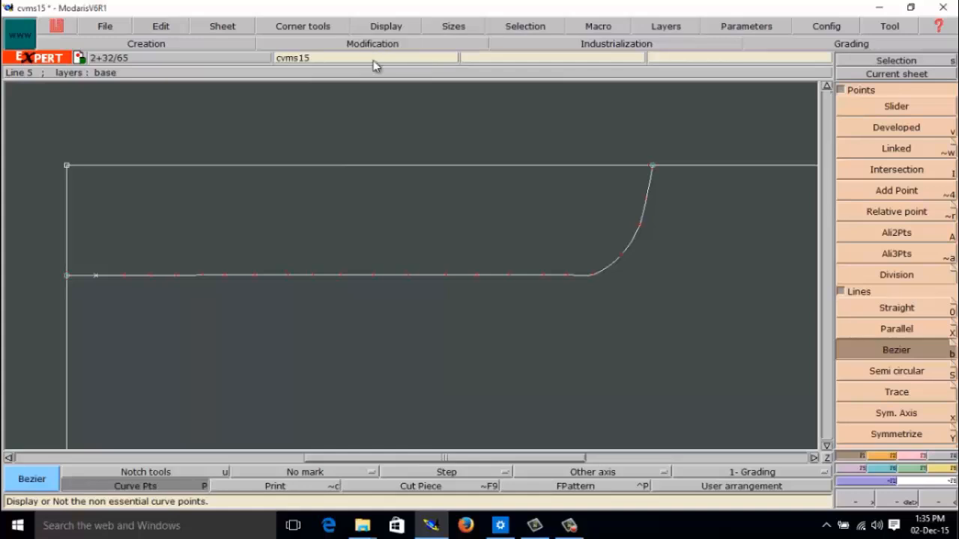
Reshape the neckline curve's fifth point from the left edge until it lines up with the horizontal run
click(914, 456)
click(890, 286)
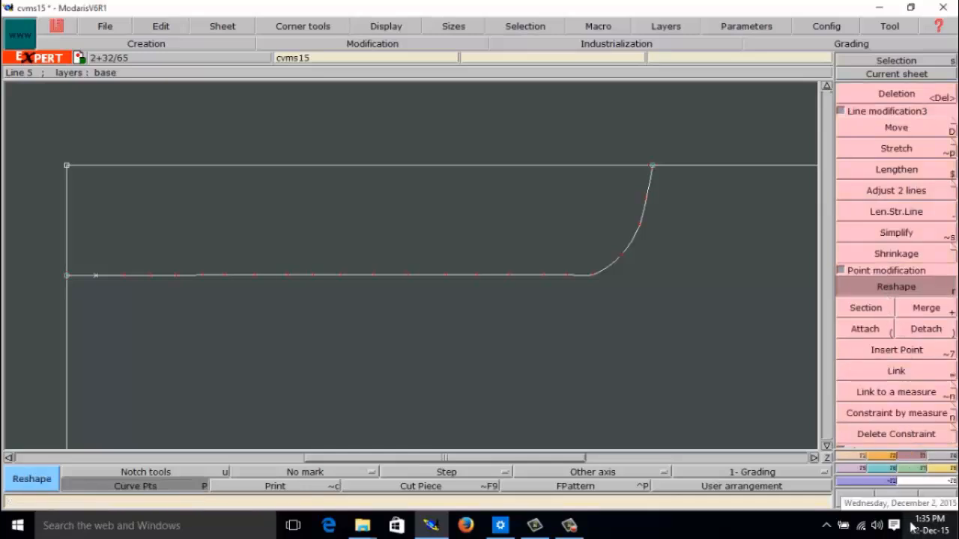
click(905, 500)
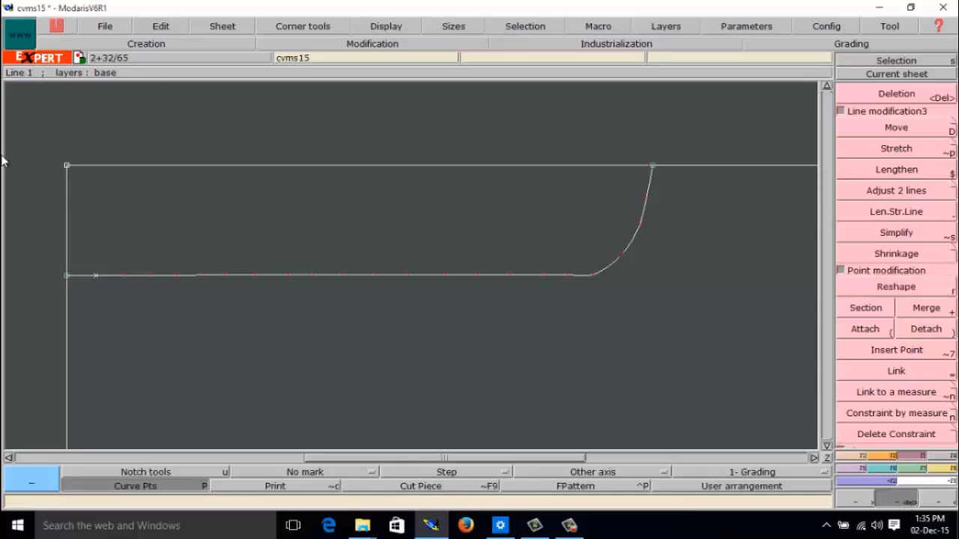
click(689, 334)
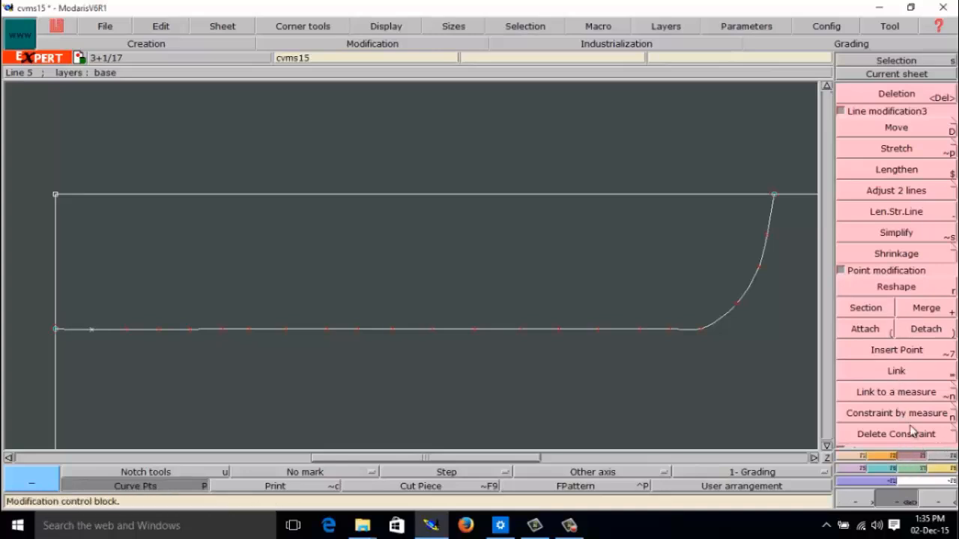
click(902, 287)
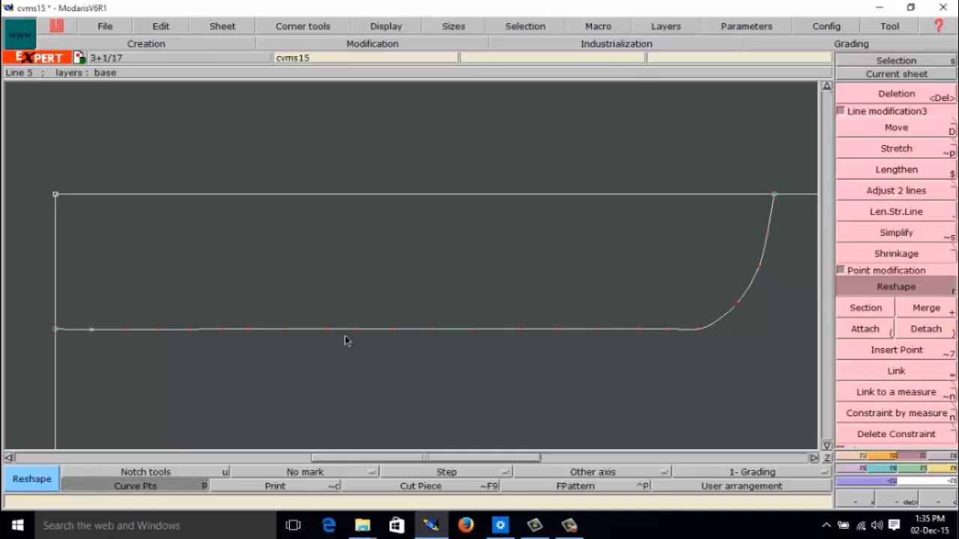
click(224, 332)
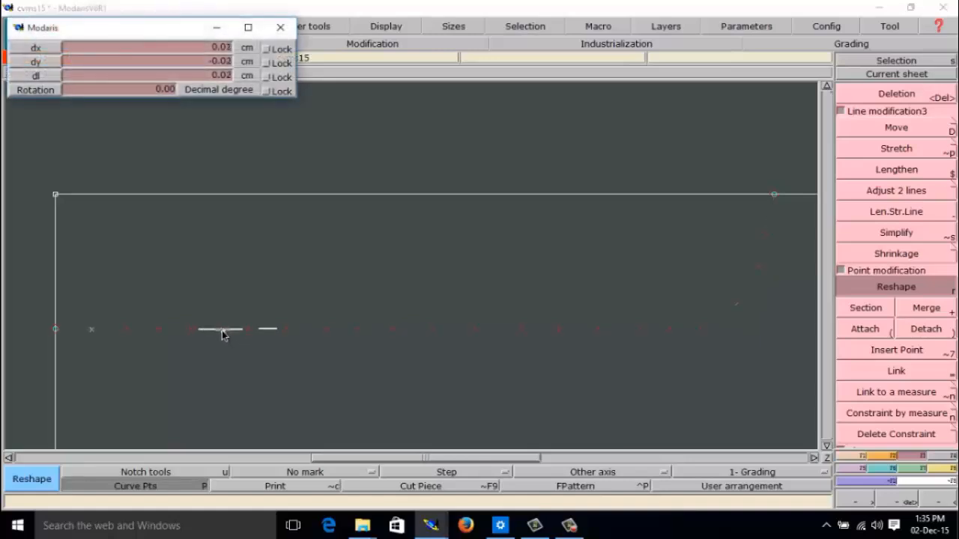
click(222, 331)
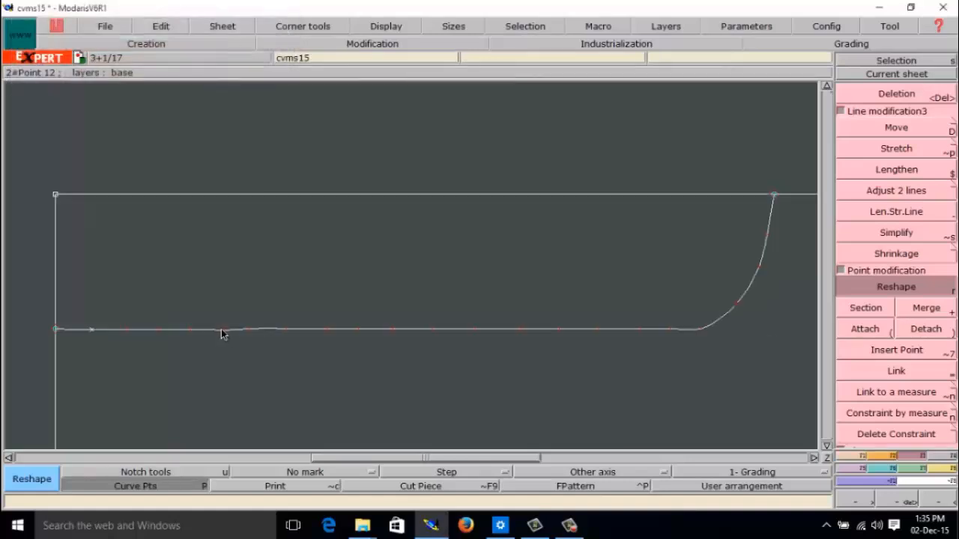
click(223, 331)
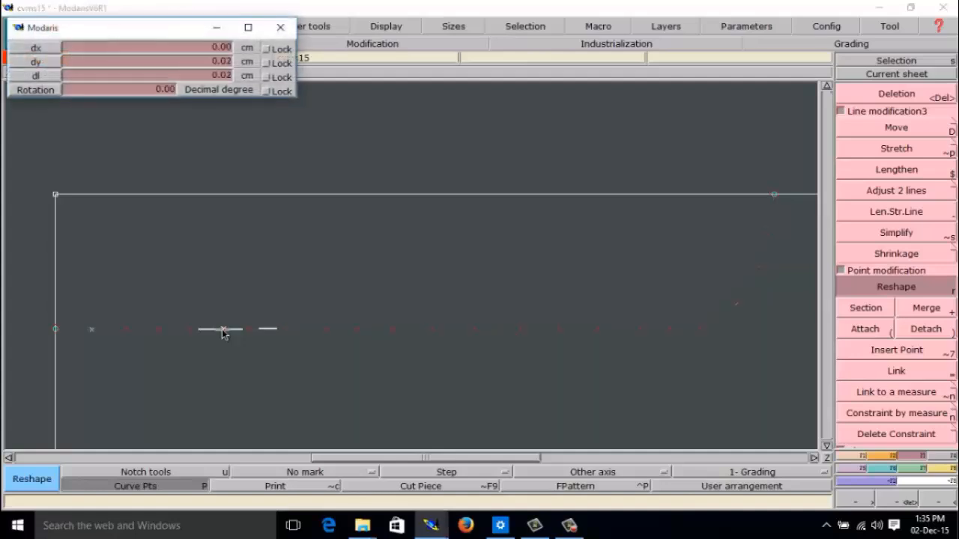
click(222, 332)
click(223, 333)
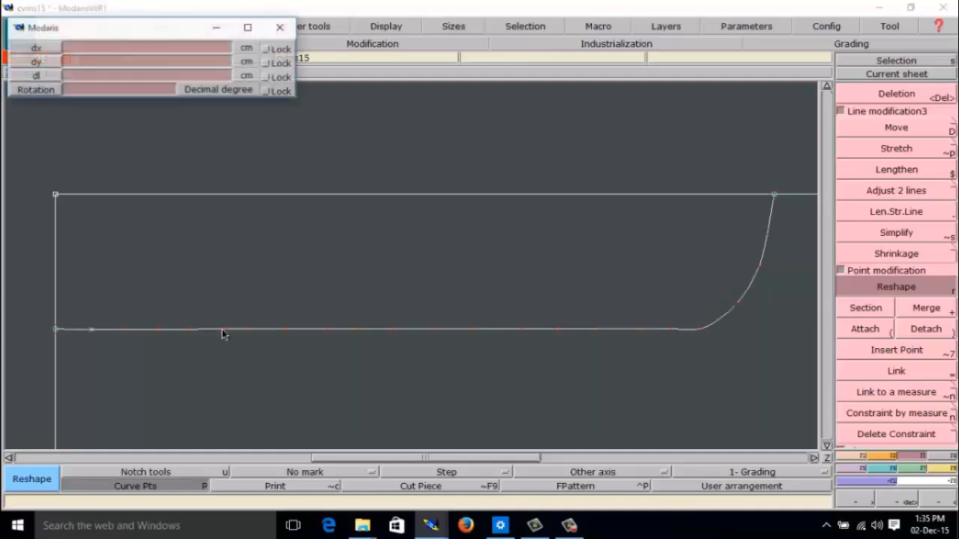
click(223, 333)
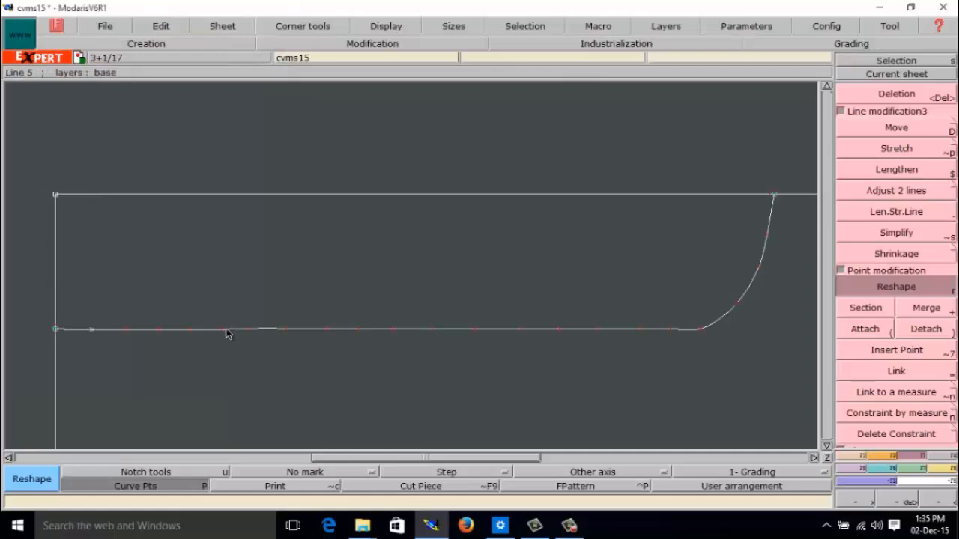
click(222, 333)
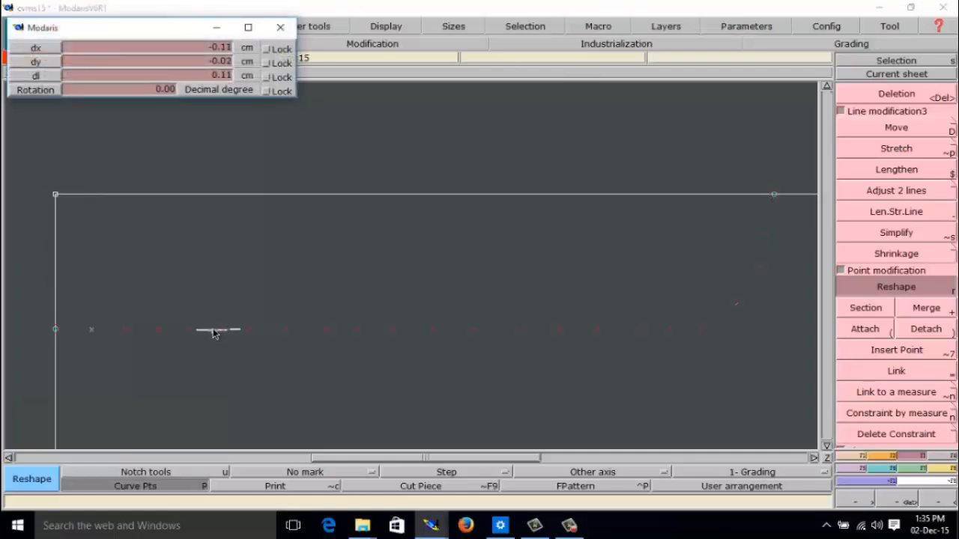
click(213, 334)
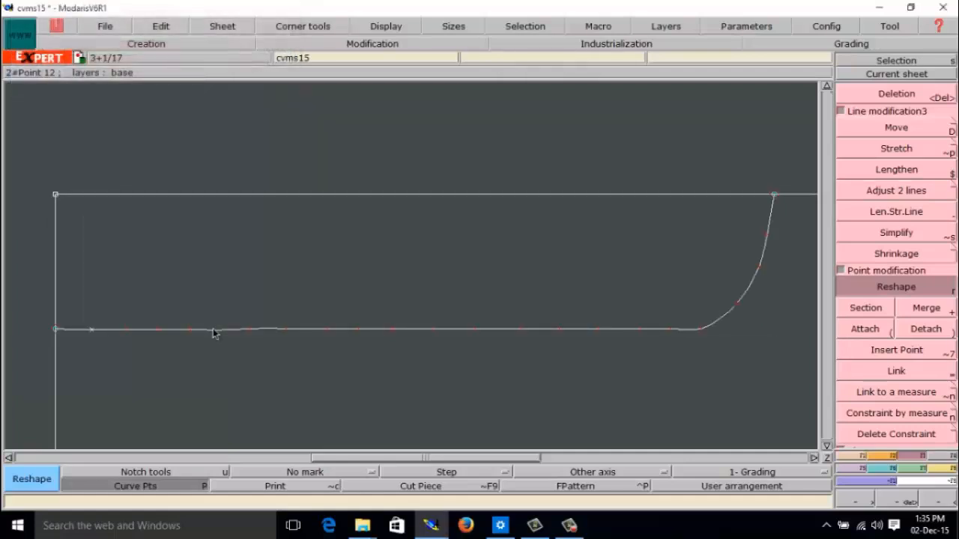
click(214, 332)
click(218, 333)
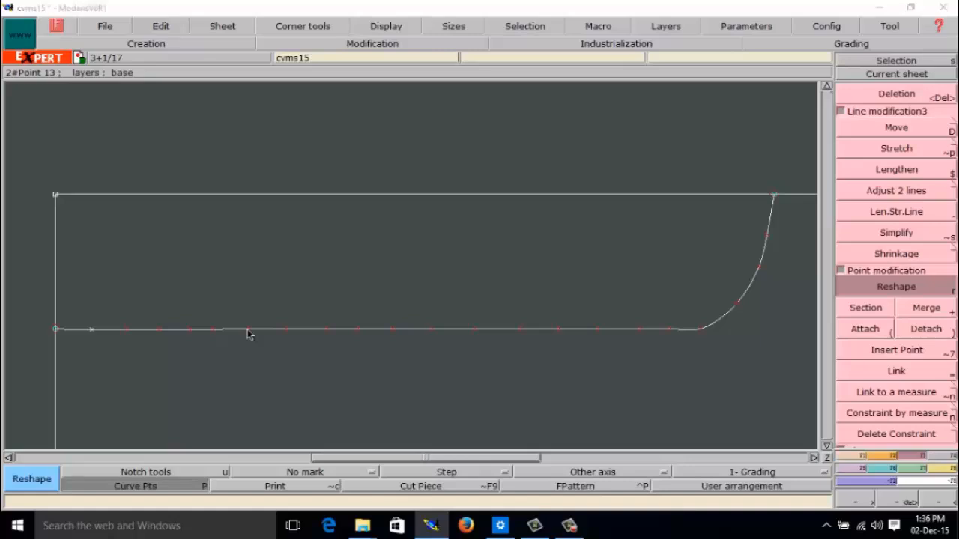
Reshape the neckline curve's sixth to ninth points from the left edge until they line up with the horizontal run
click(249, 334)
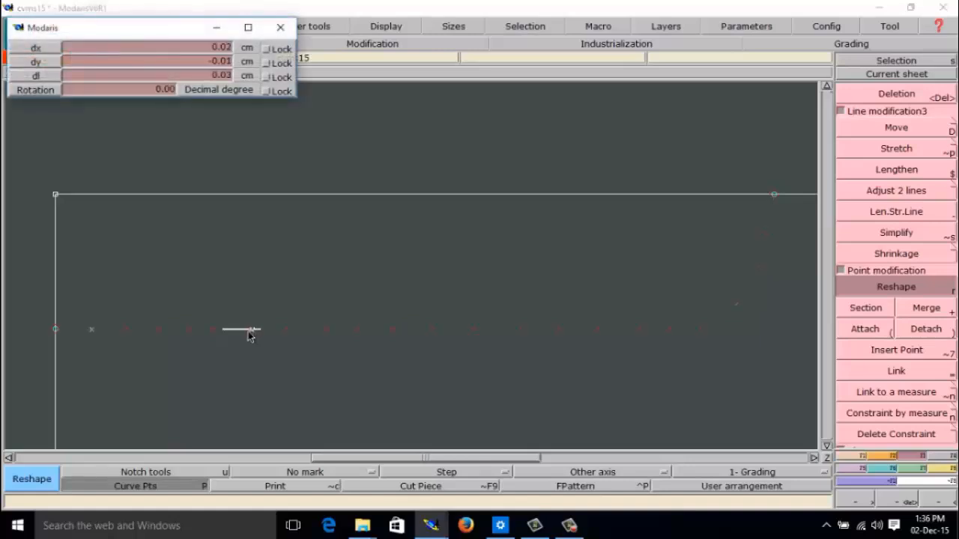
click(248, 329)
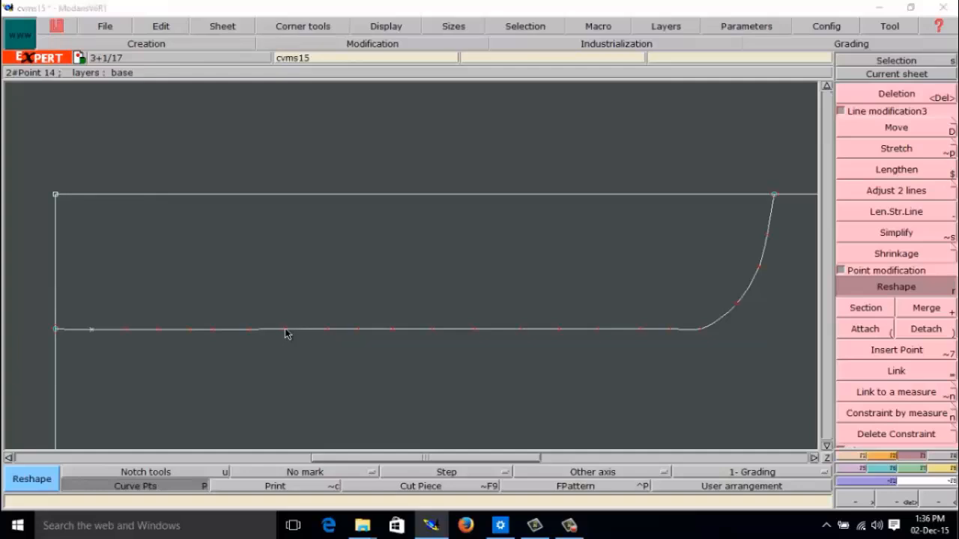
click(287, 335)
click(289, 332)
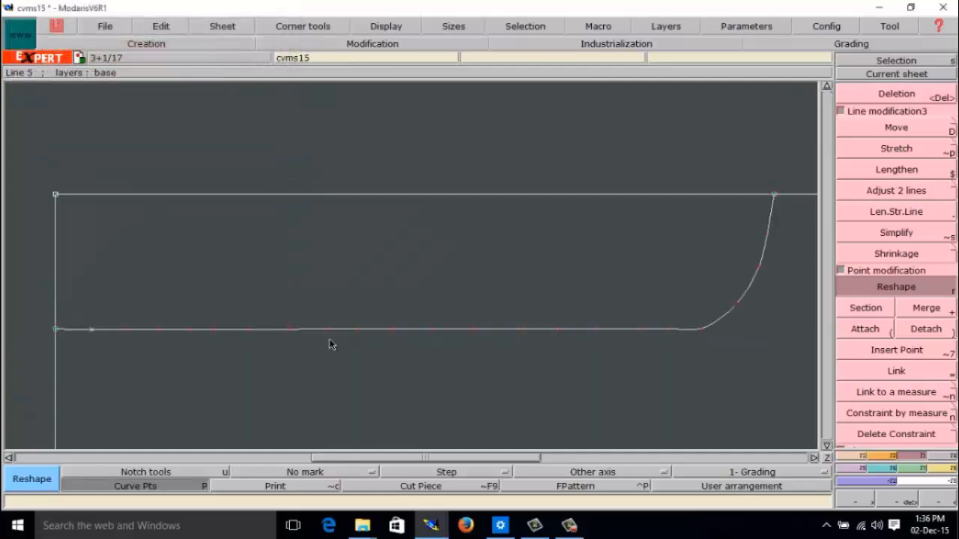
click(328, 330)
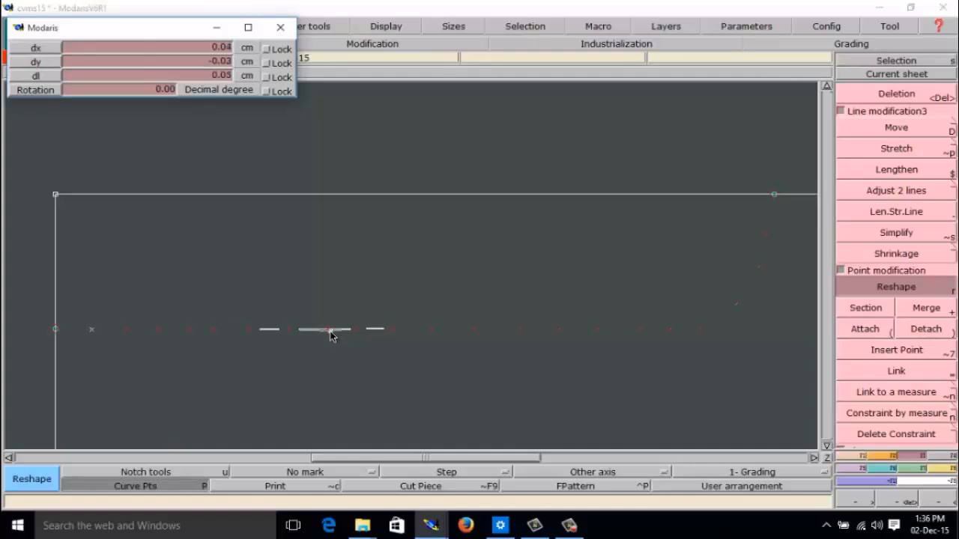
click(335, 335)
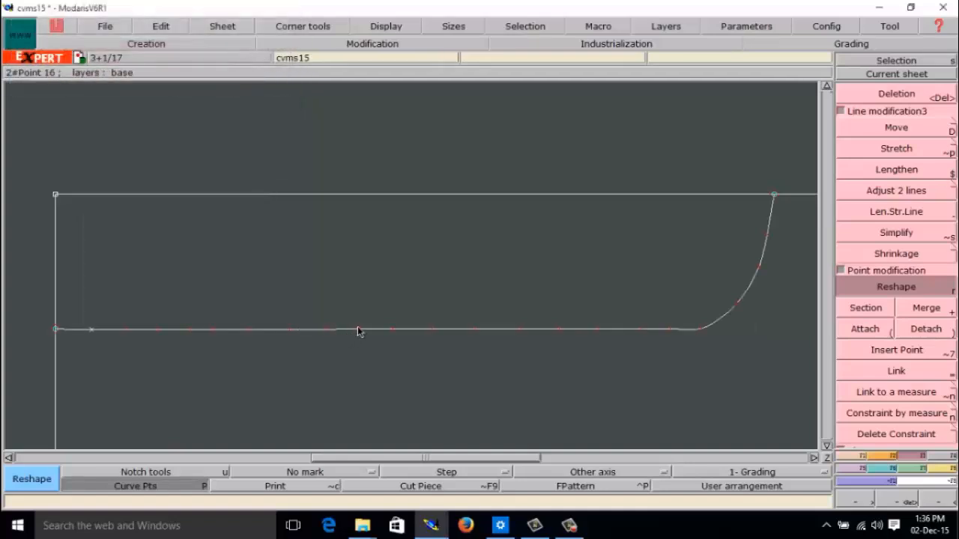
click(359, 332)
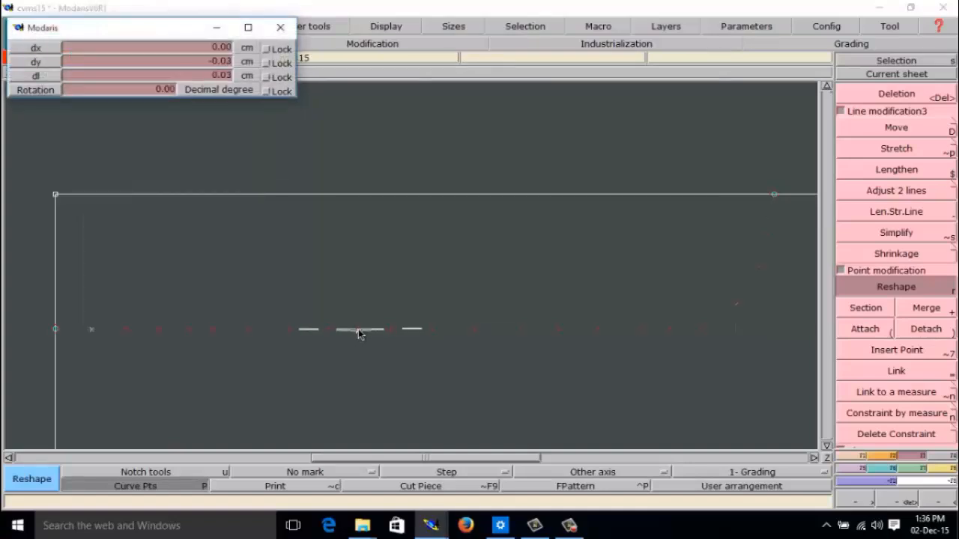
click(360, 332)
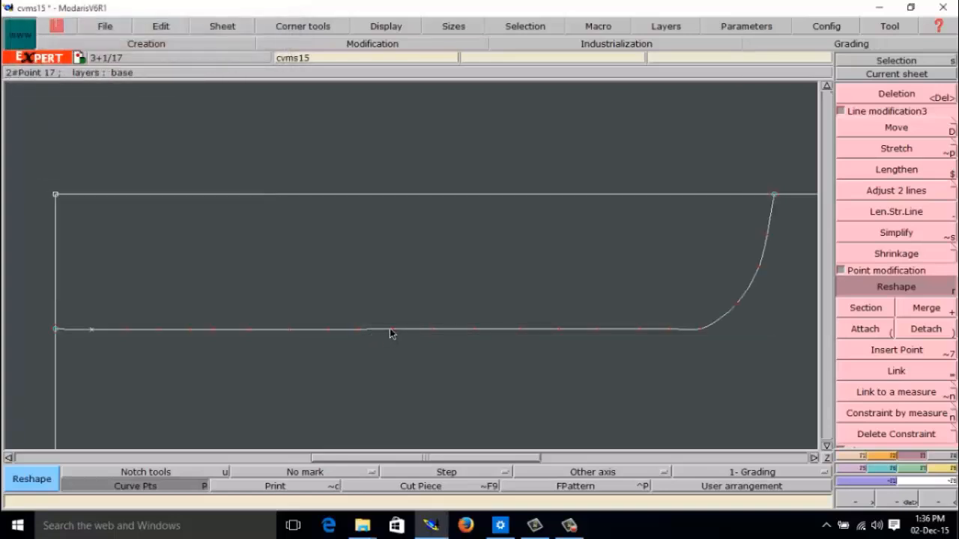
Reshape the neckline curve's tenth point from the left edge in small corrections to level it with the straightened run
click(395, 329)
click(424, 329)
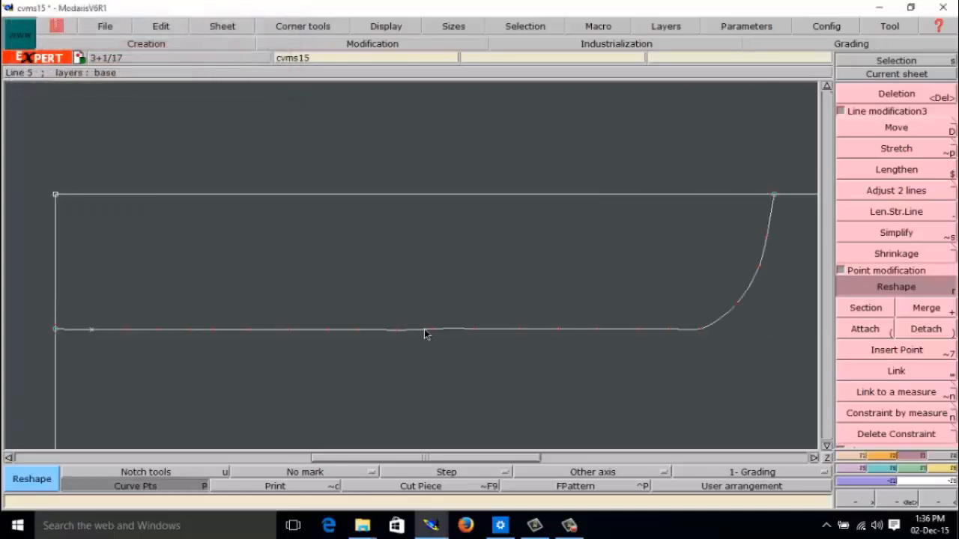
click(397, 330)
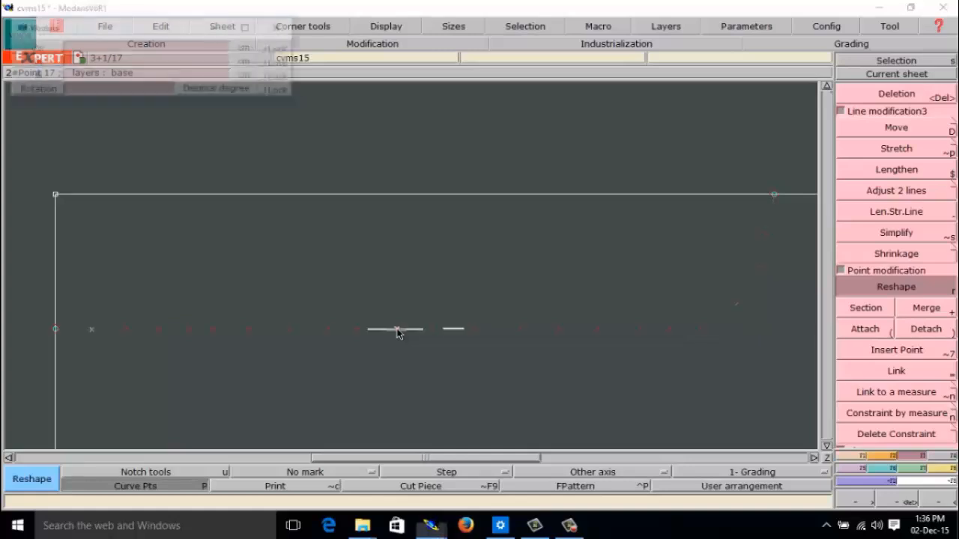
click(396, 331)
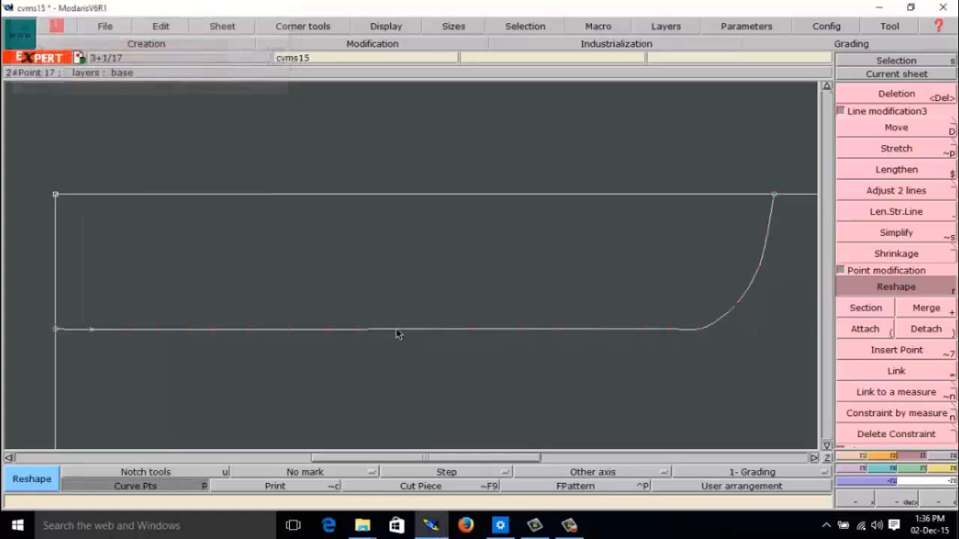
click(396, 330)
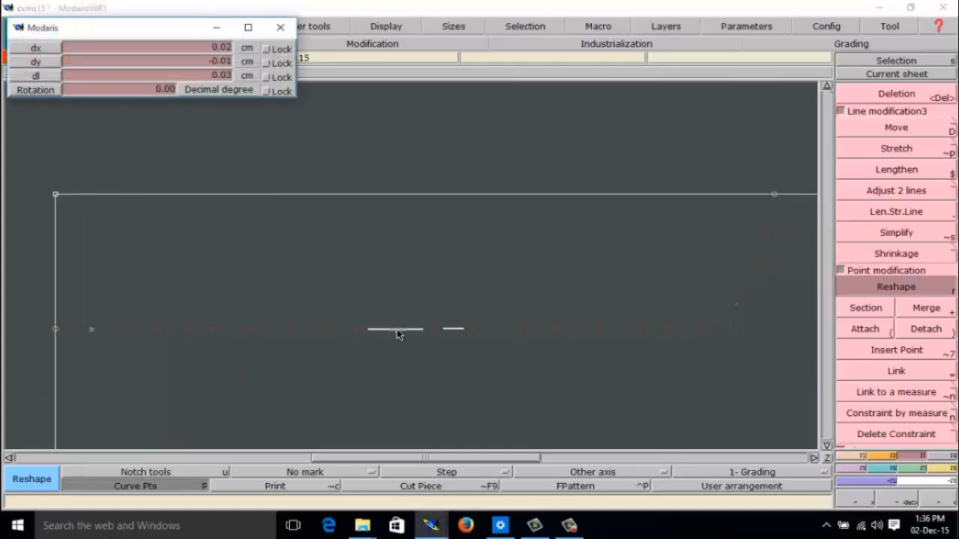
click(398, 329)
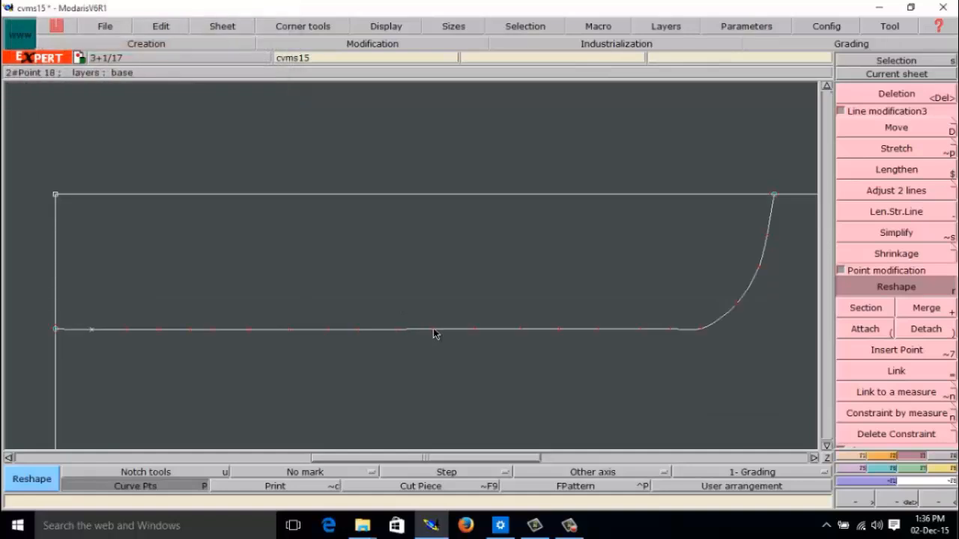
Reshape the eleventh point of the neckline curve so it sits level with the points before it
click(433, 329)
click(437, 334)
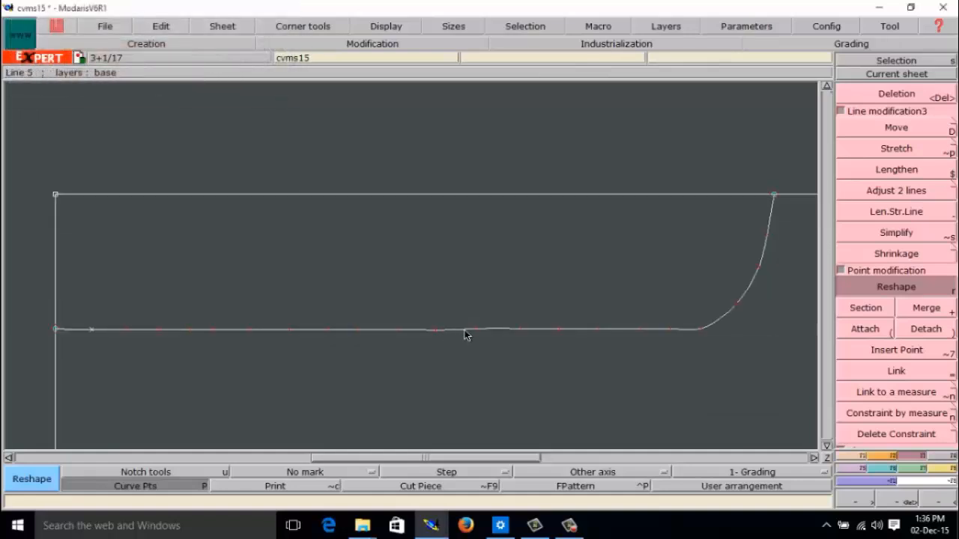
click(437, 334)
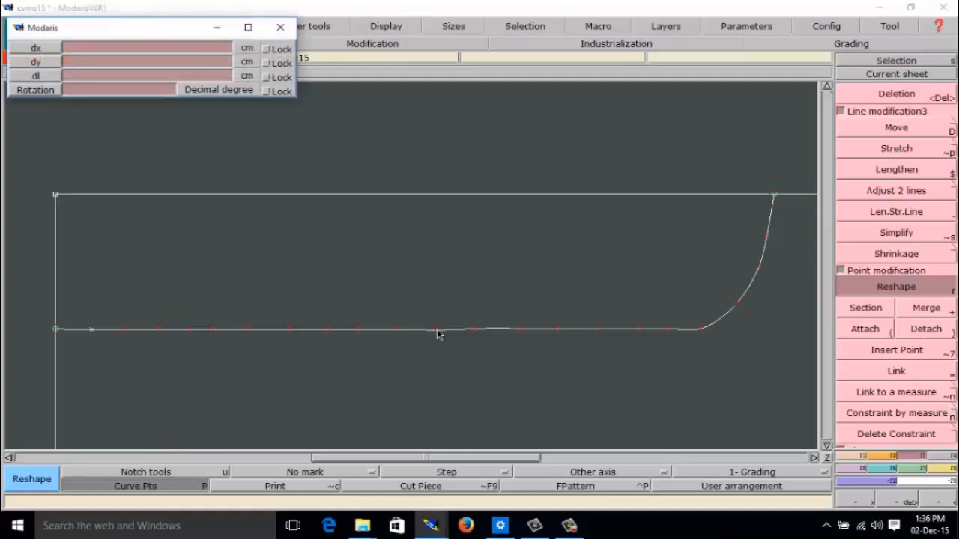
click(440, 330)
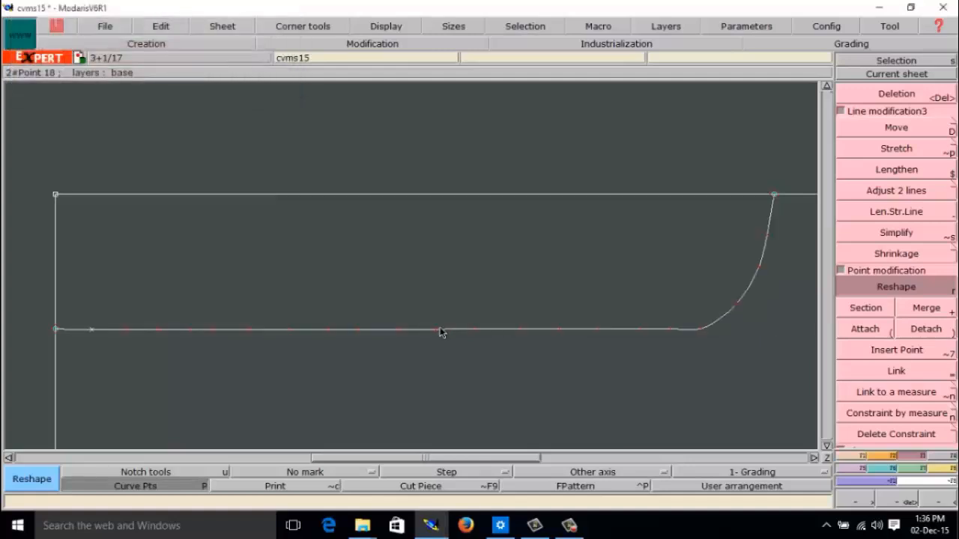
Reshape the neckline curve's twelfth point with slight adjustments until it continues the horizontal run
click(476, 331)
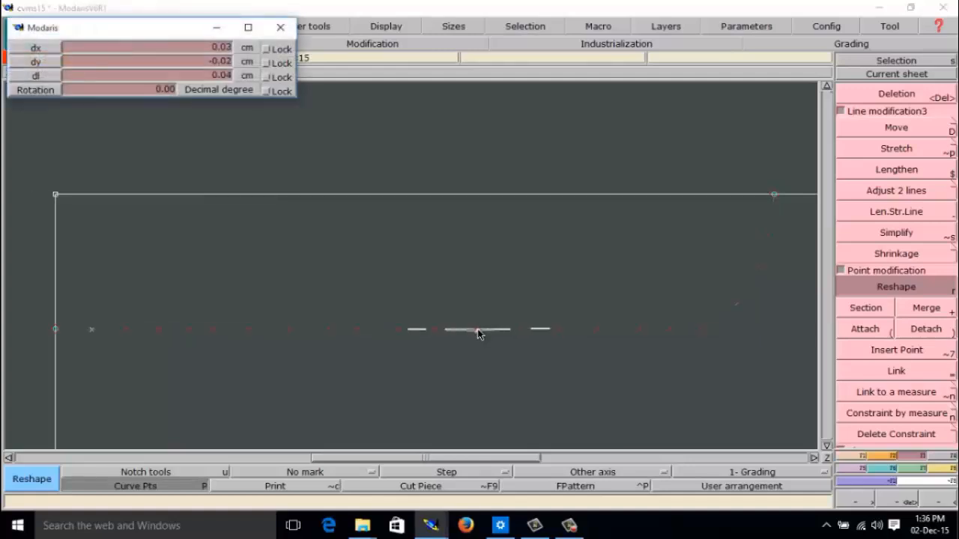
click(478, 332)
click(477, 331)
click(475, 330)
click(472, 330)
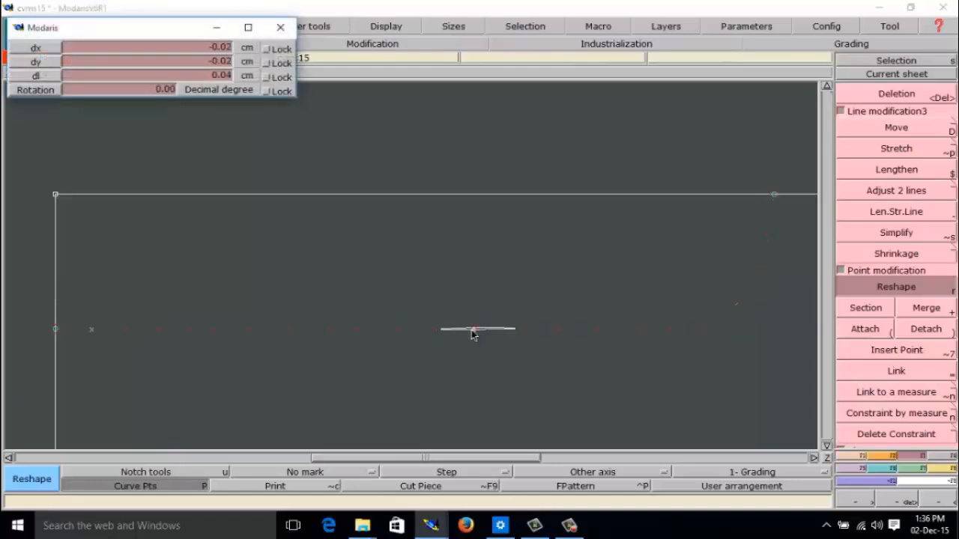
click(474, 331)
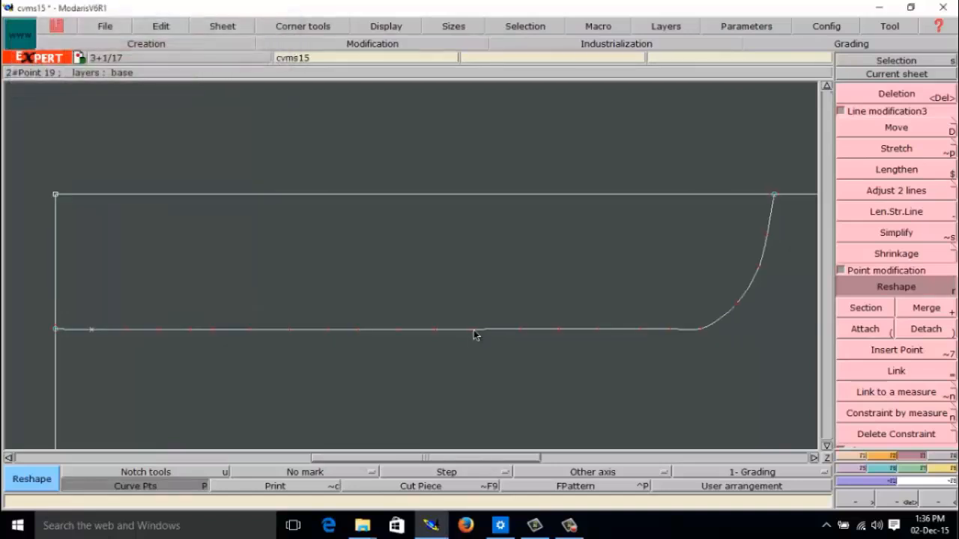
Reshape the thirteenth and fourteenth points of the neckline curve slightly downward to level them with the horizontal run
click(522, 335)
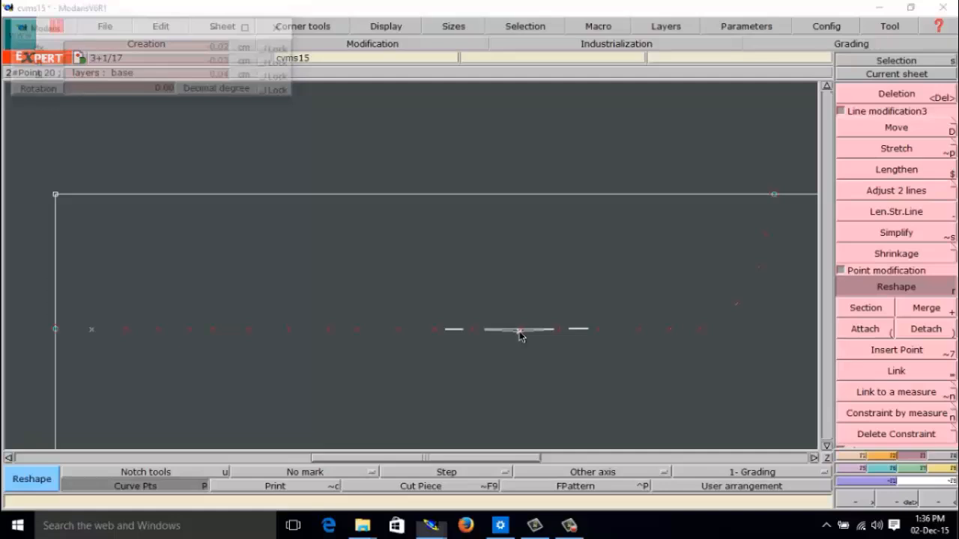
click(558, 329)
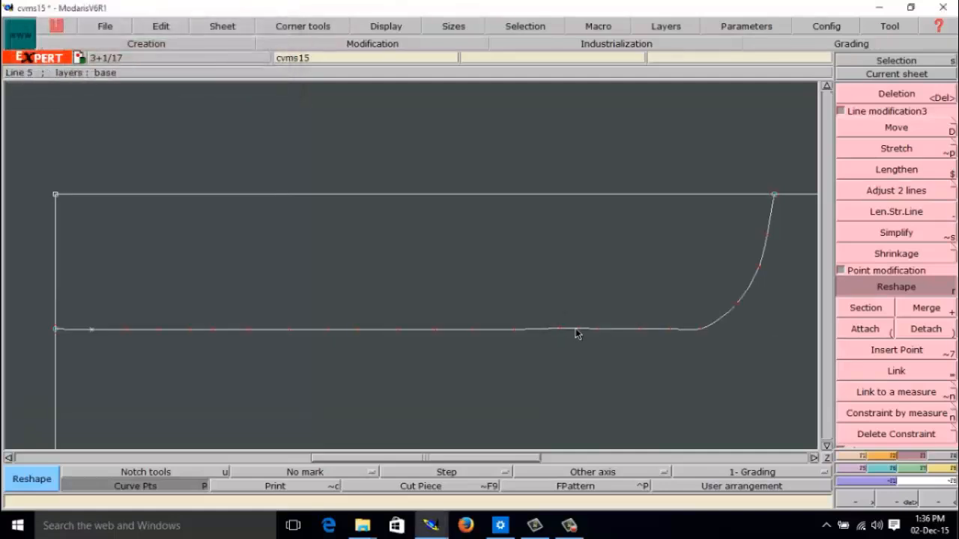
click(559, 330)
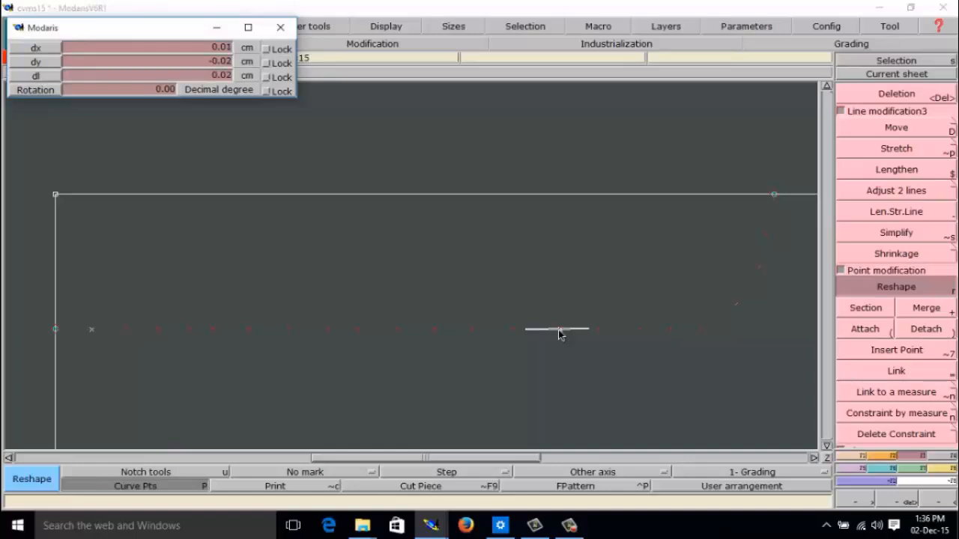
click(559, 332)
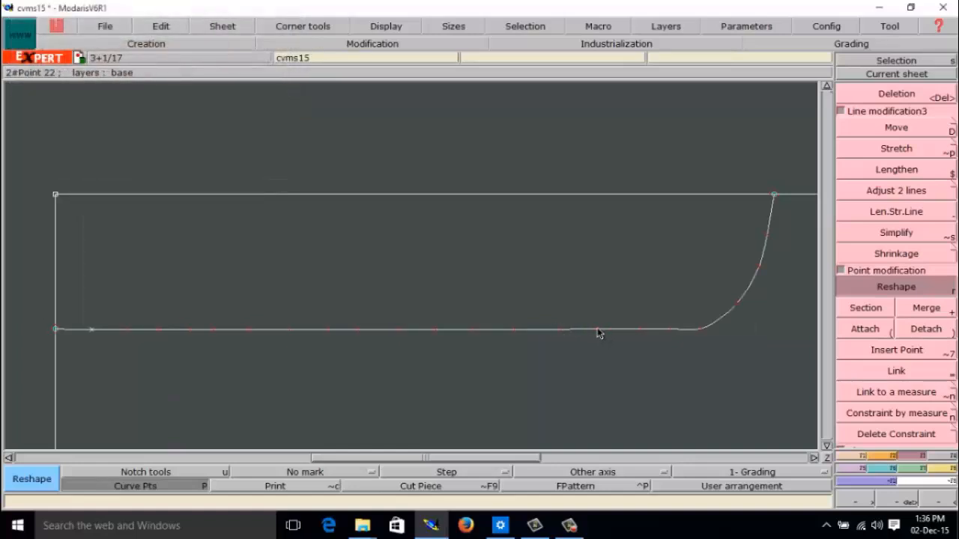
Reshape the neckline curve's fifteenth point repeatedly until it lies flat with the neighbouring points of the run
click(597, 327)
click(598, 329)
click(598, 332)
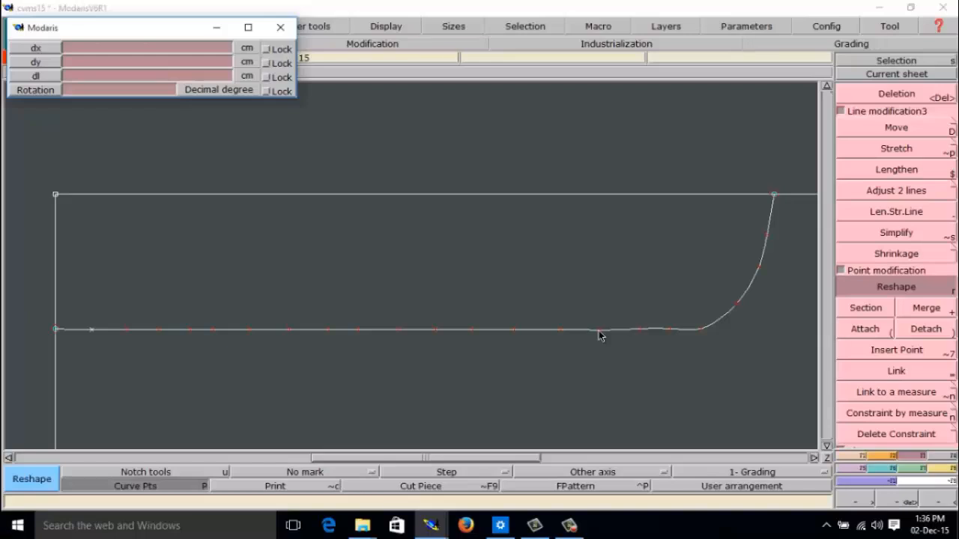
click(599, 333)
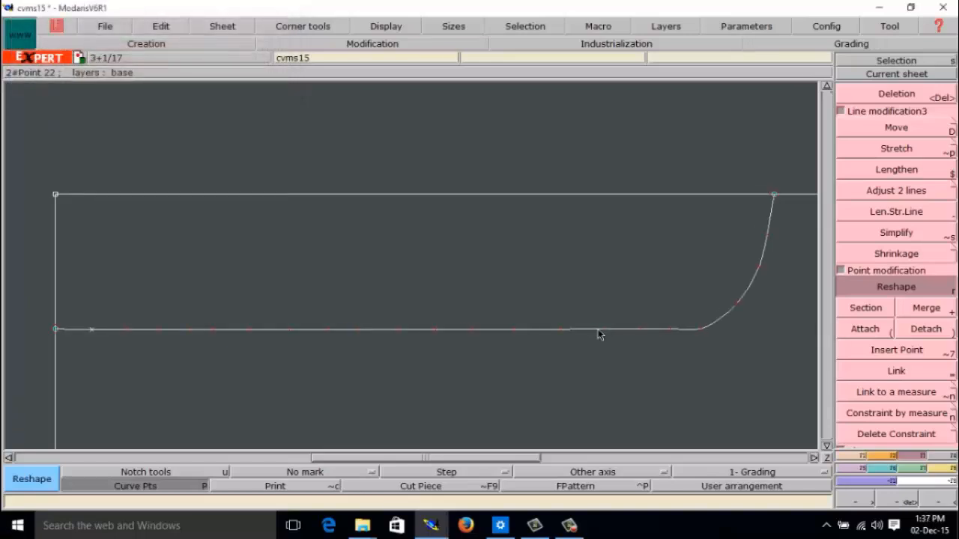
click(599, 334)
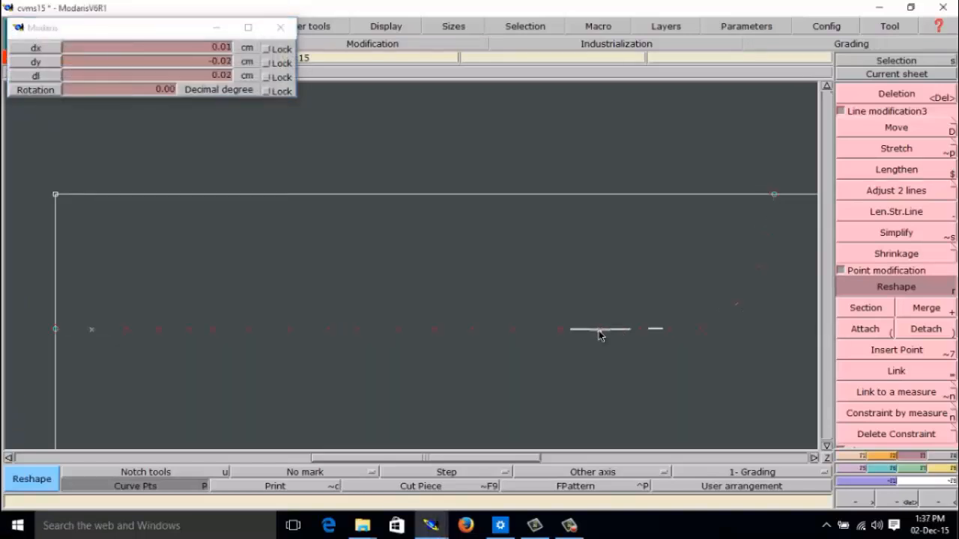
click(600, 335)
click(599, 335)
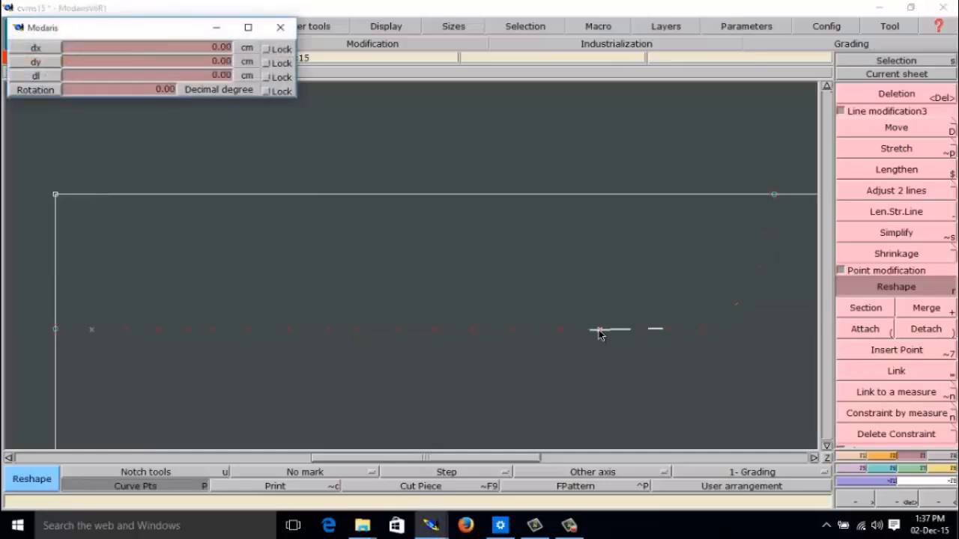
click(600, 333)
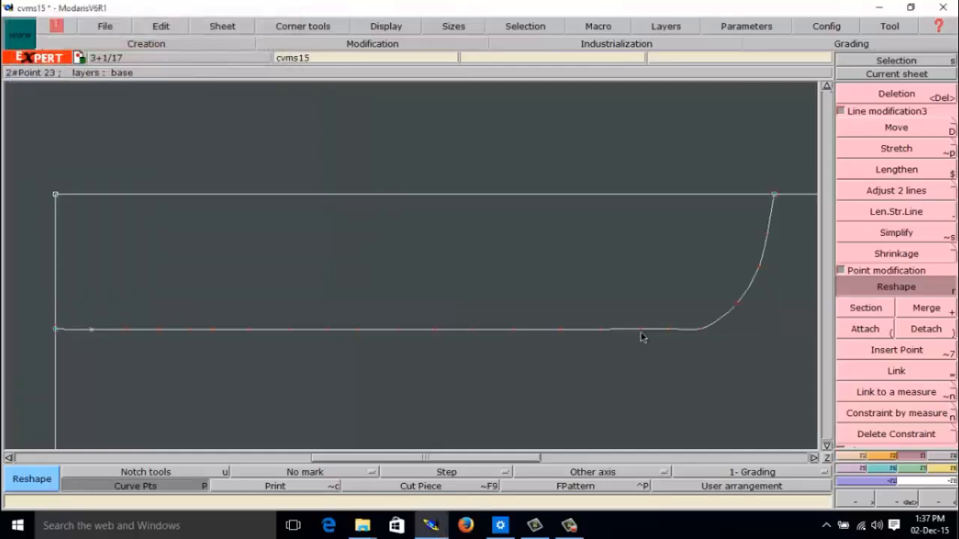
Level the neckline curve's sixteenth point and raise the first point of the bend slightly to soften the corner
click(639, 330)
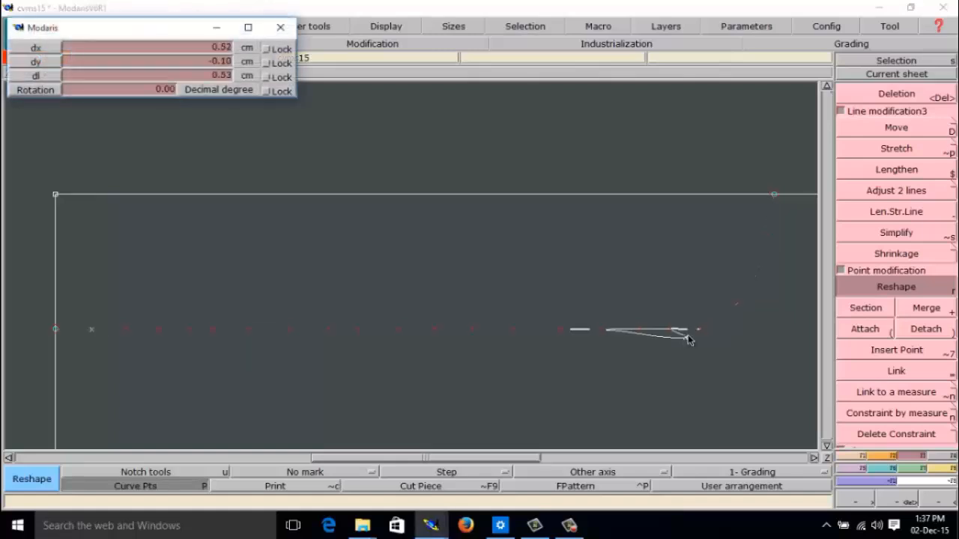
click(638, 329)
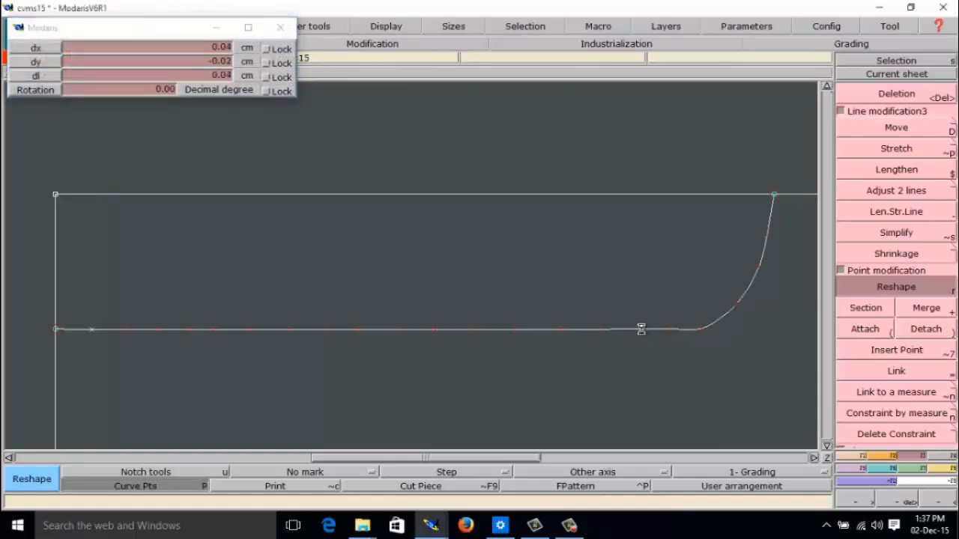
click(698, 331)
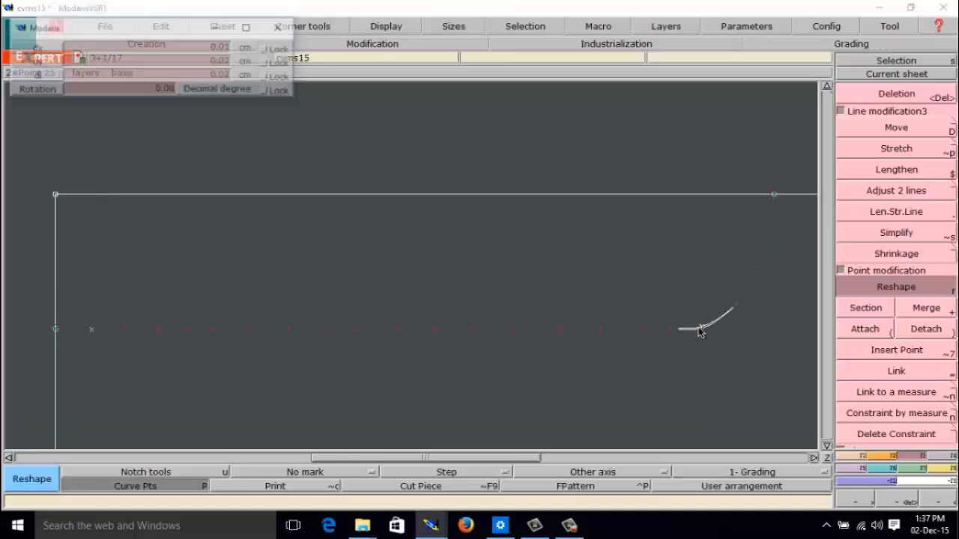
click(695, 329)
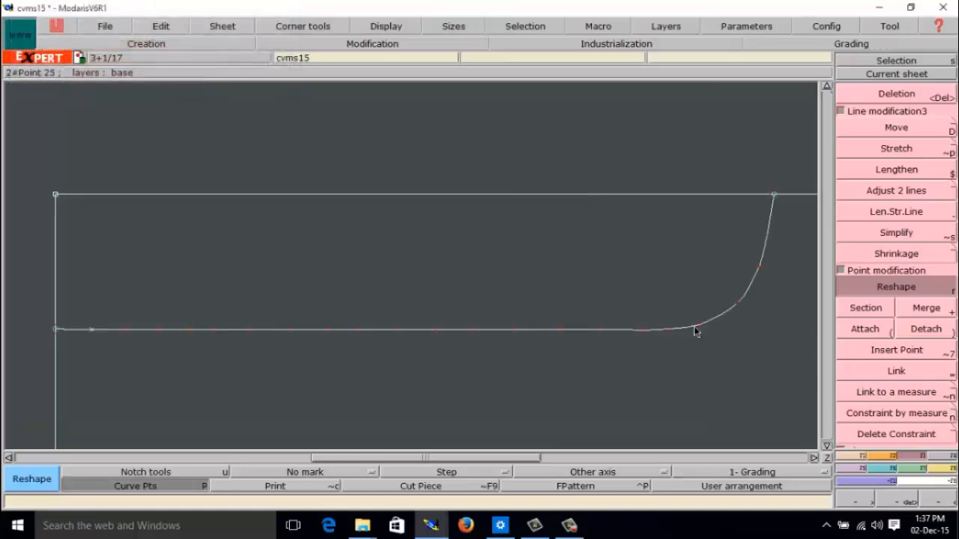
Fine-tune the sixteenth point of the neckline curve so the straight run flows smoothly into the bend
click(644, 334)
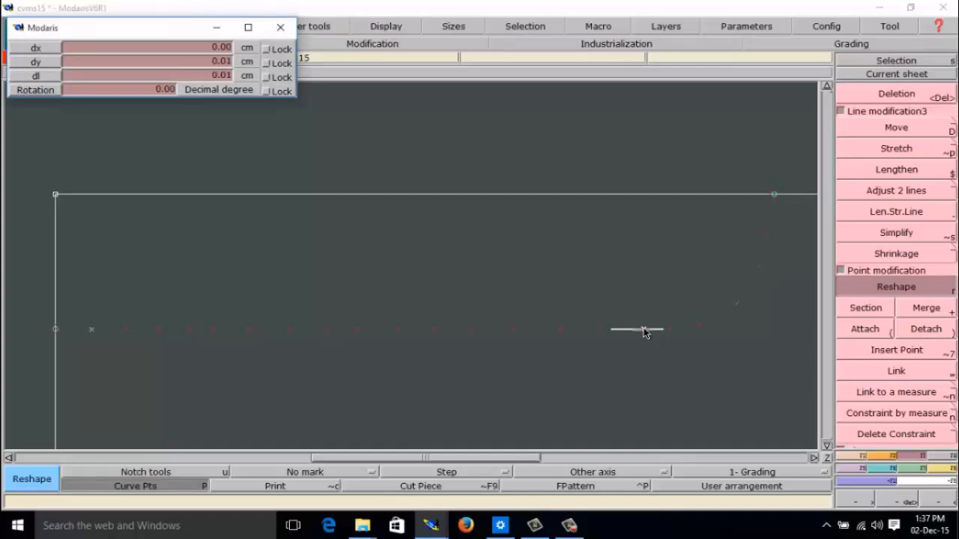
click(644, 330)
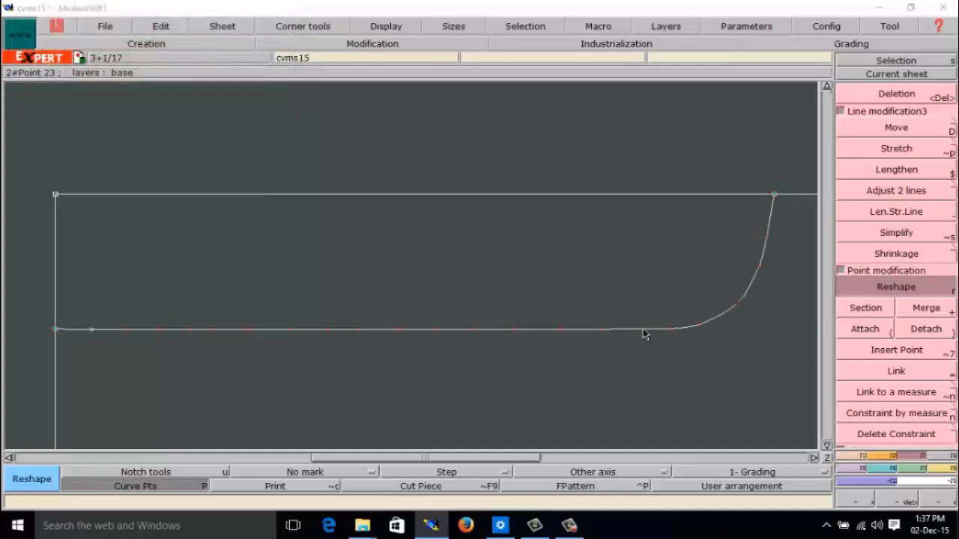
click(643, 329)
click(643, 331)
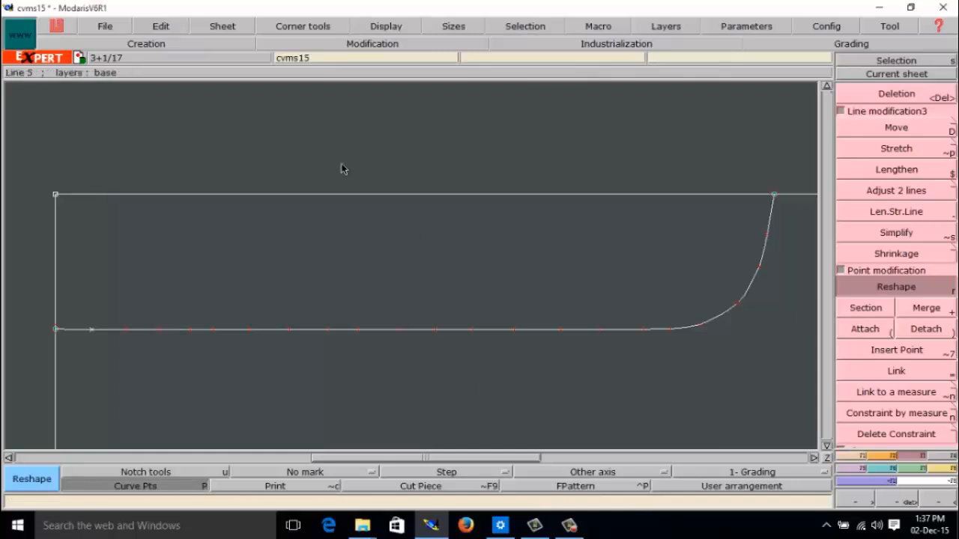
Save the cvms15 model with the smoothed neckline curve
click(102, 26)
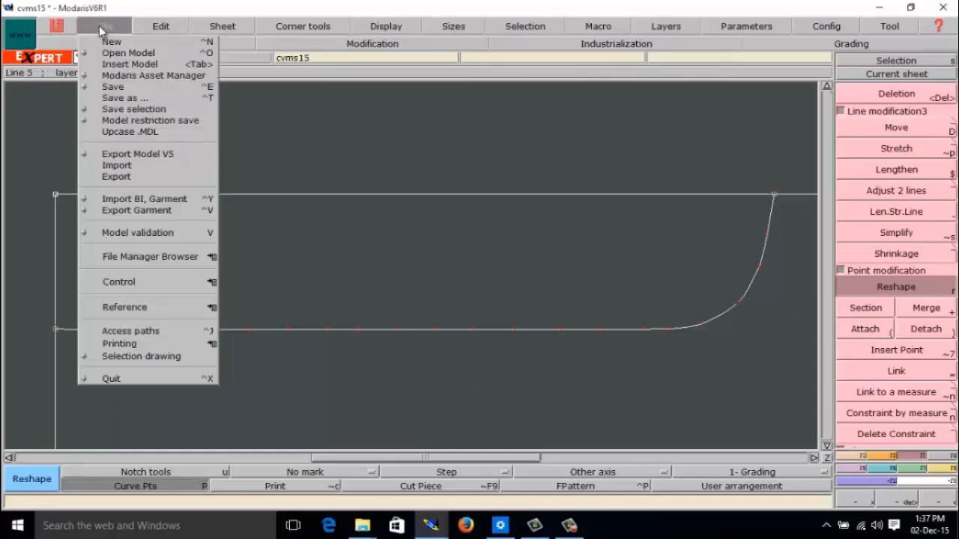
click(112, 87)
click(417, 343)
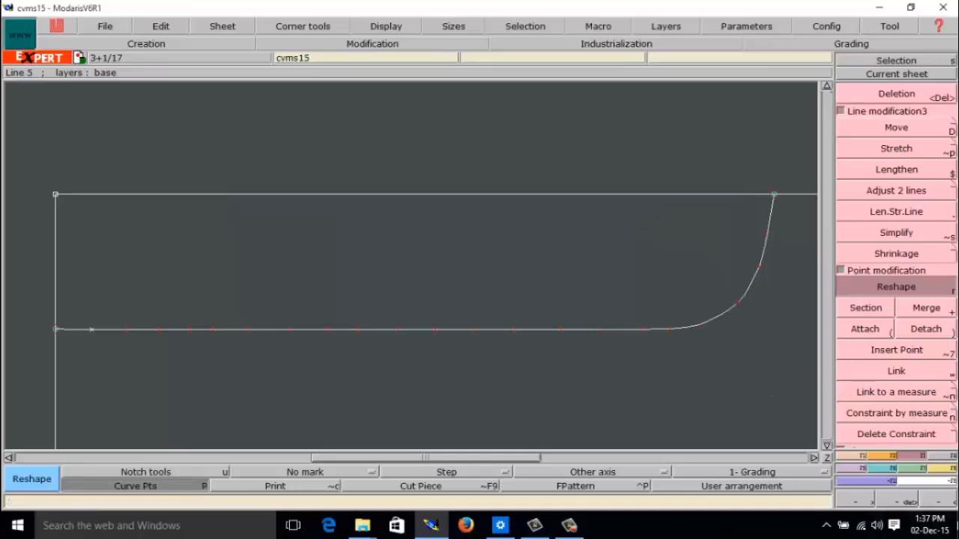
Draw a deeper Bezier neckline about 15 cm long from the lower marked point on the vertical edge to the first neckline's upper endpoint
click(945, 502)
click(946, 502)
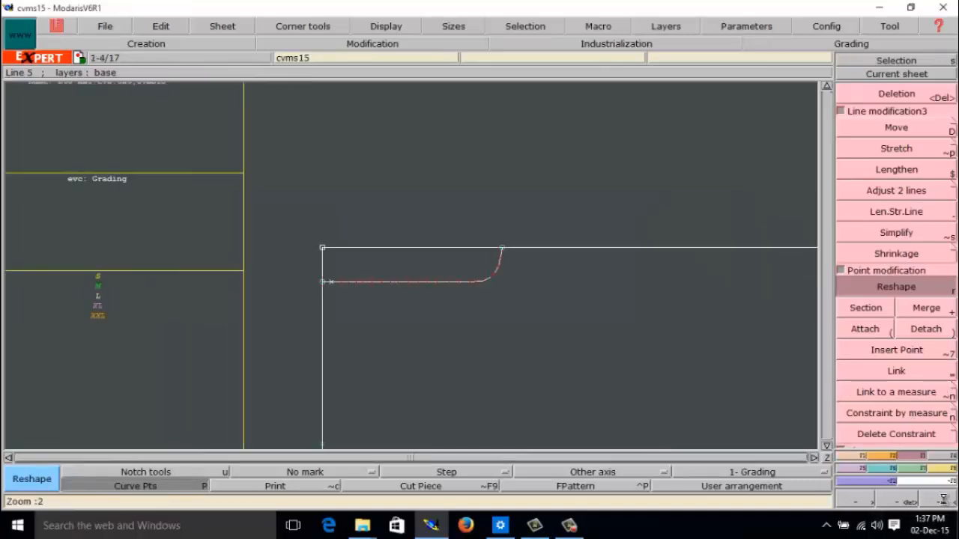
click(945, 502)
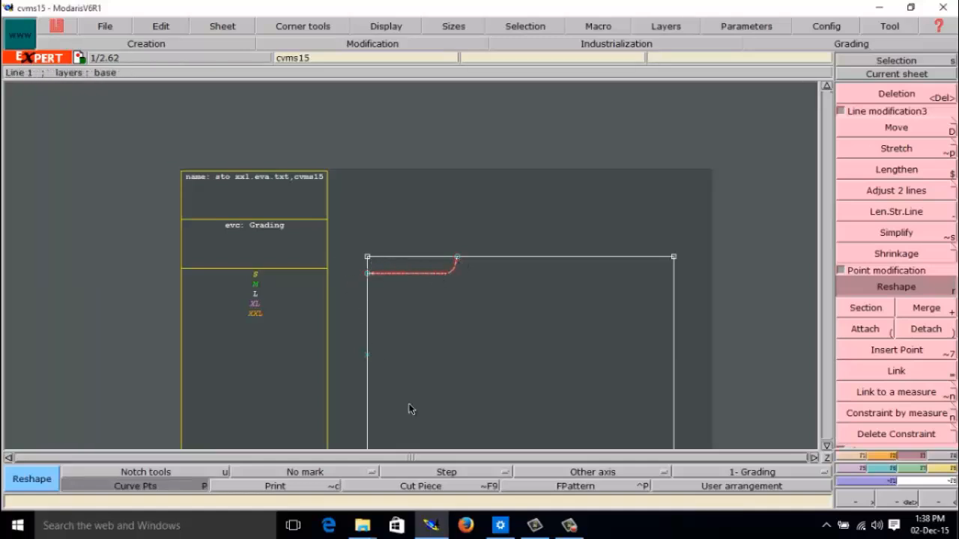
click(897, 501)
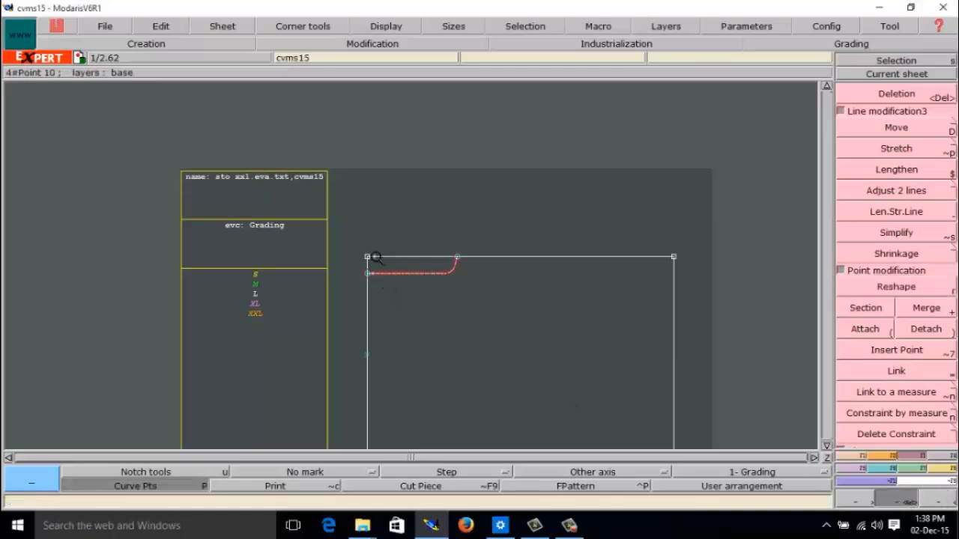
drag(349, 233, 522, 423)
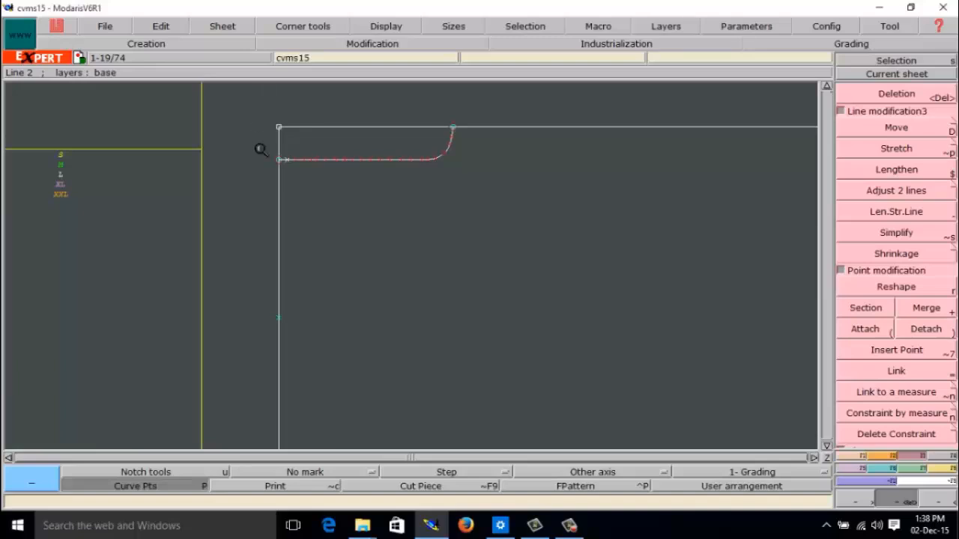
drag(261, 108, 523, 334)
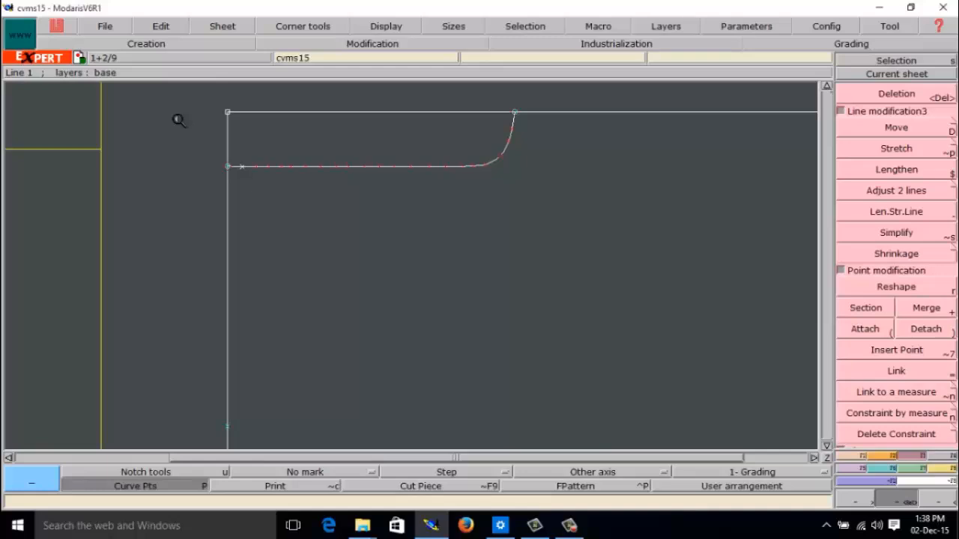
click(850, 457)
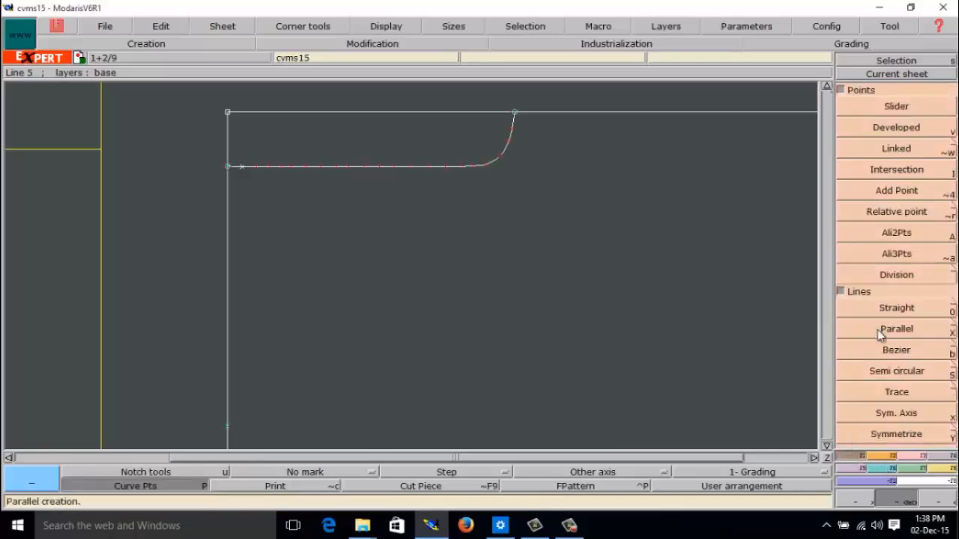
click(887, 352)
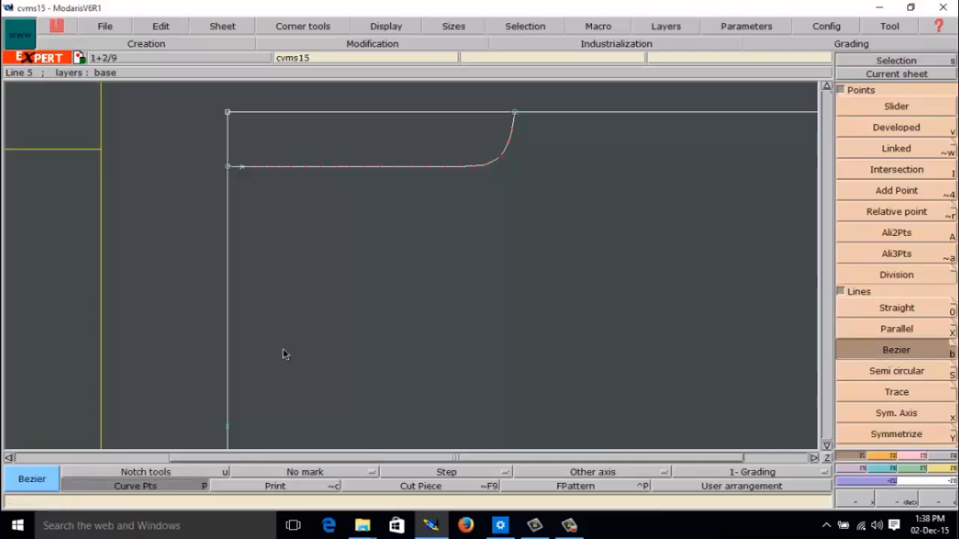
click(229, 429)
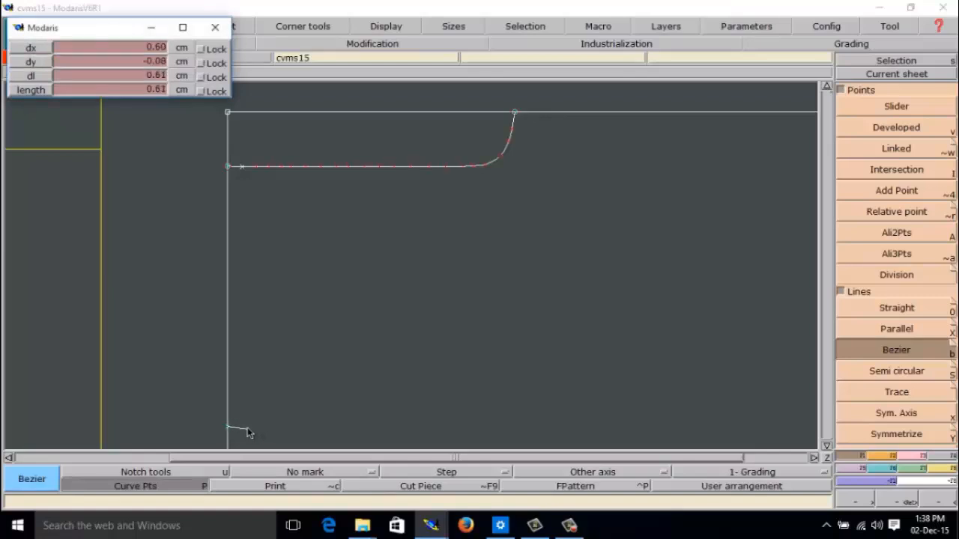
click(248, 428)
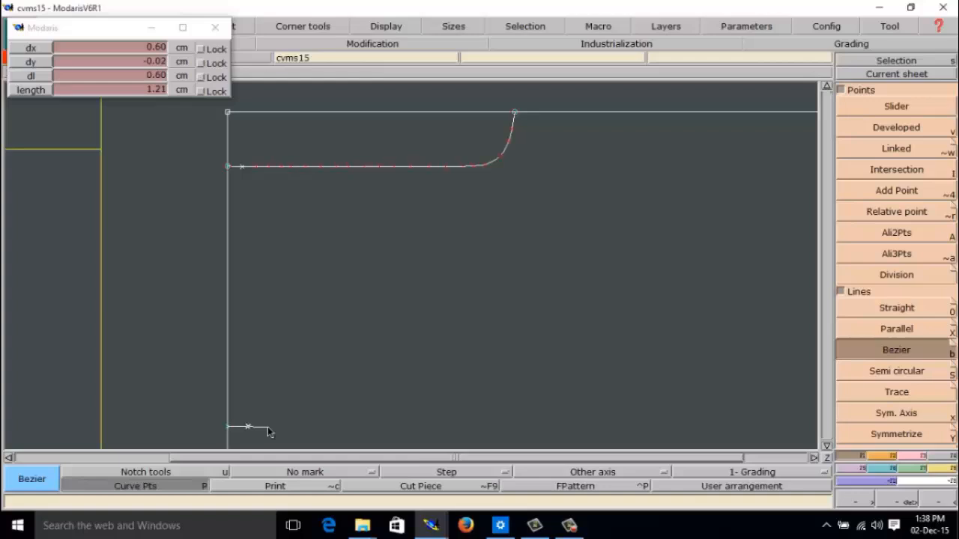
click(269, 428)
click(291, 429)
click(312, 429)
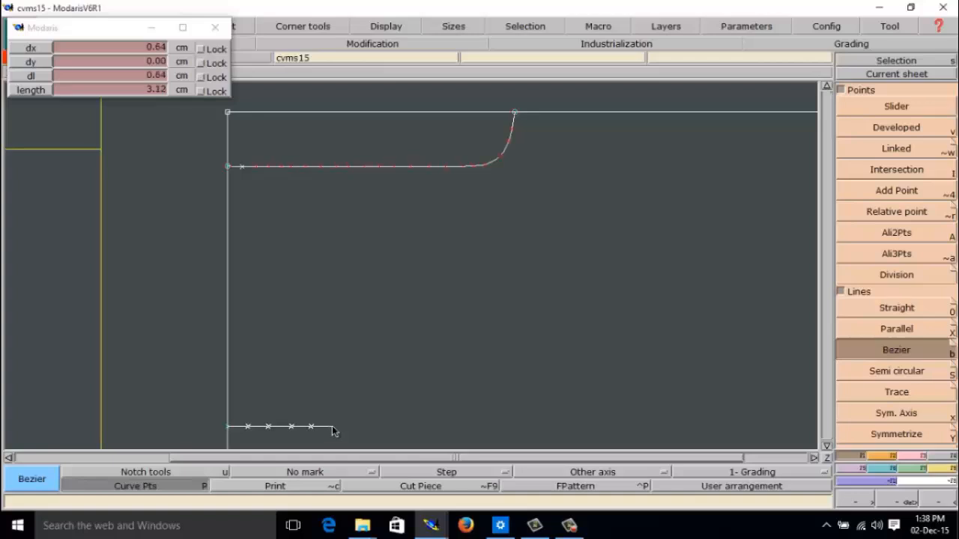
click(334, 429)
click(359, 429)
click(387, 429)
click(513, 157)
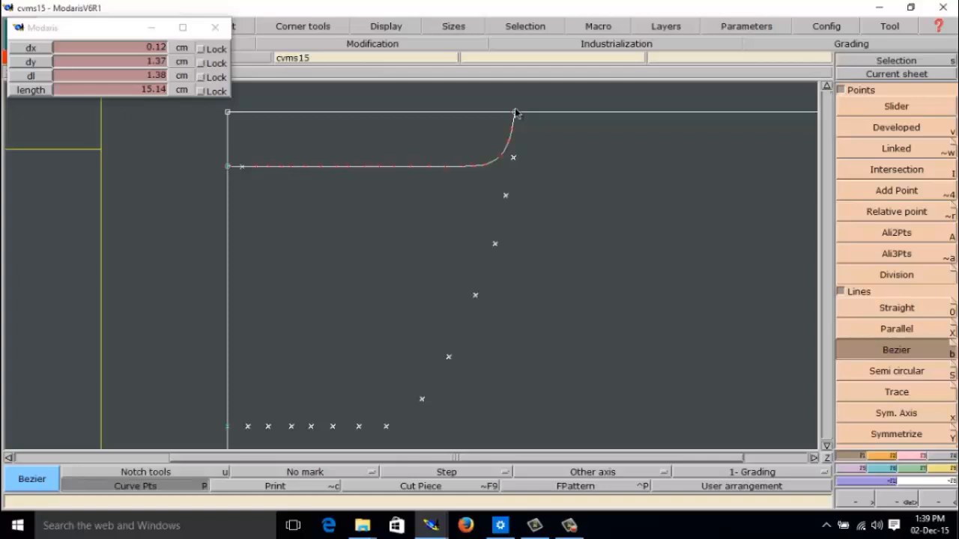
click(515, 112)
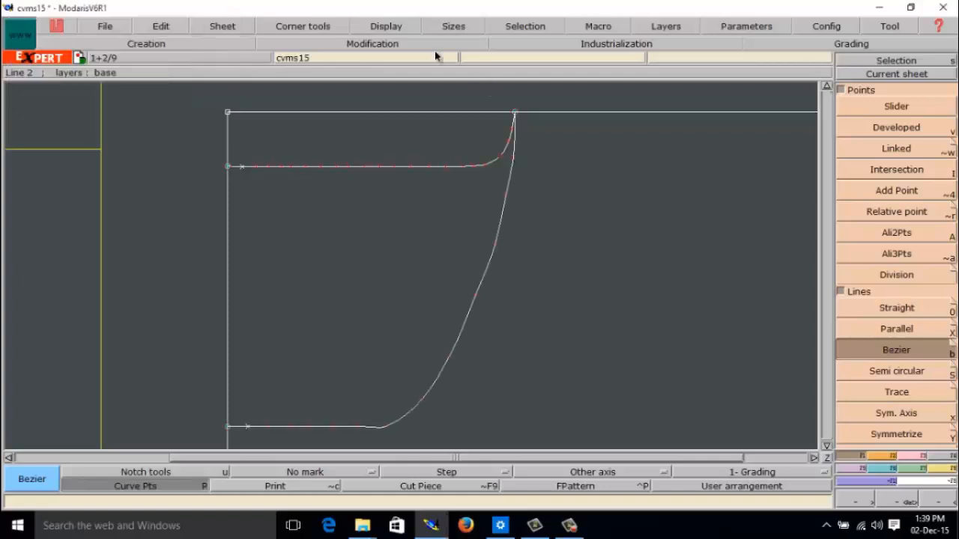
Reshape the deeper neckline's bend by raising the last point of the flat run and pushing the following points outward into a rounder curve
click(388, 27)
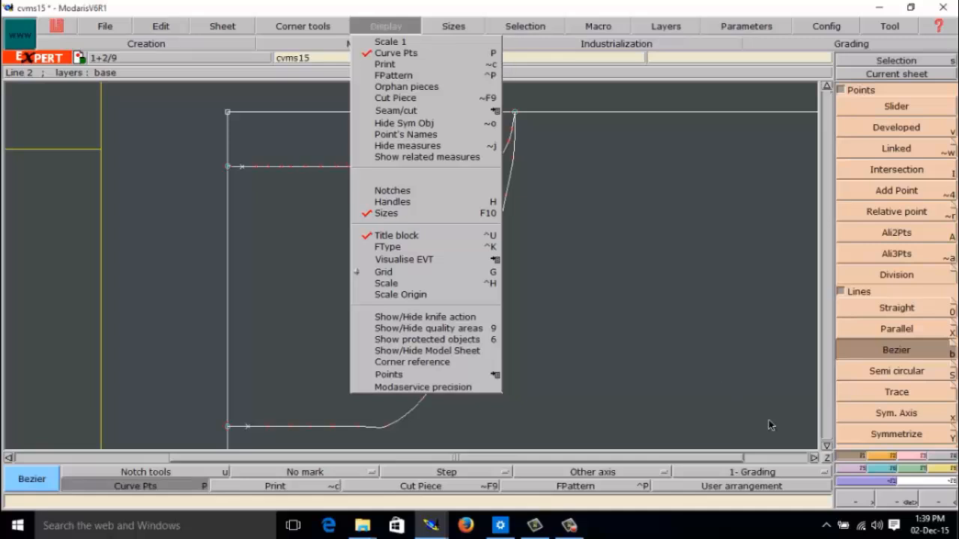
click(922, 459)
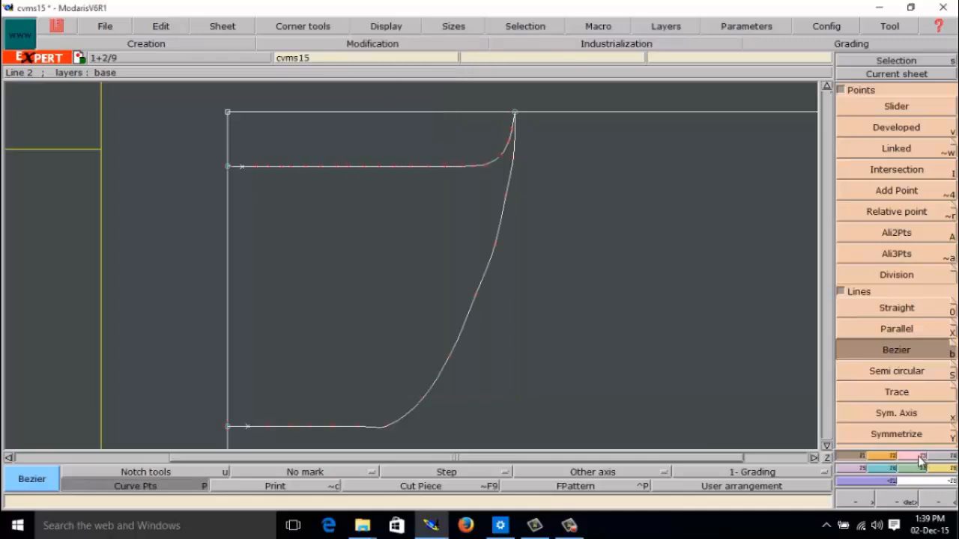
click(908, 290)
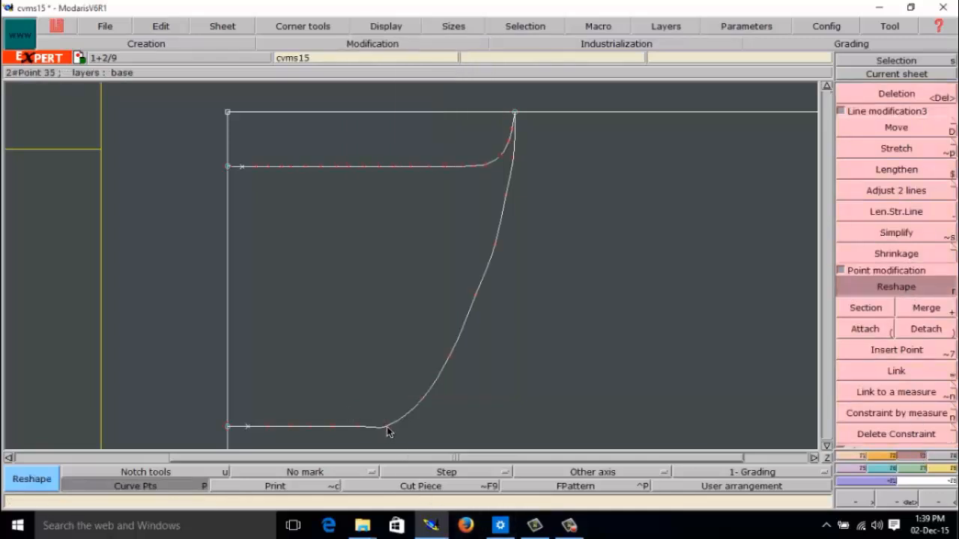
drag(388, 433, 422, 397)
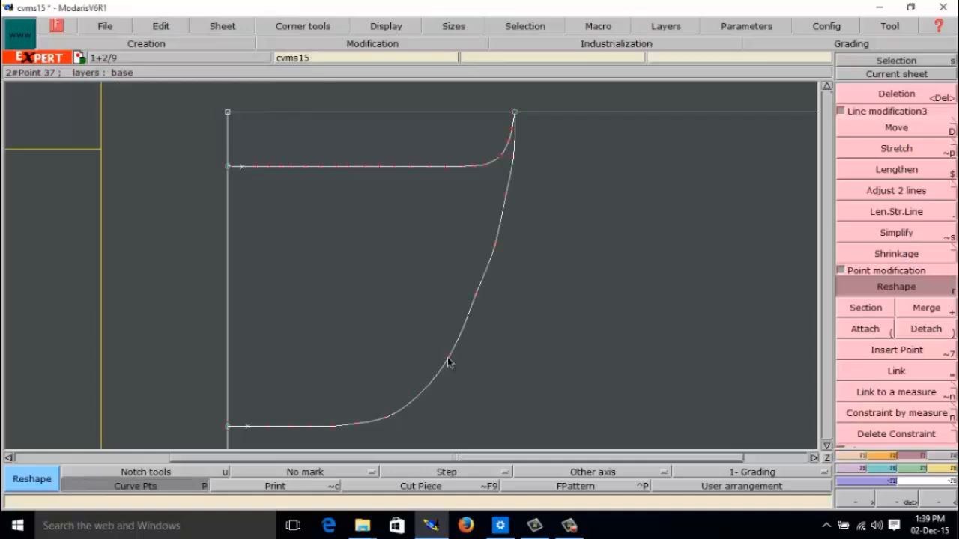
drag(447, 362, 456, 362)
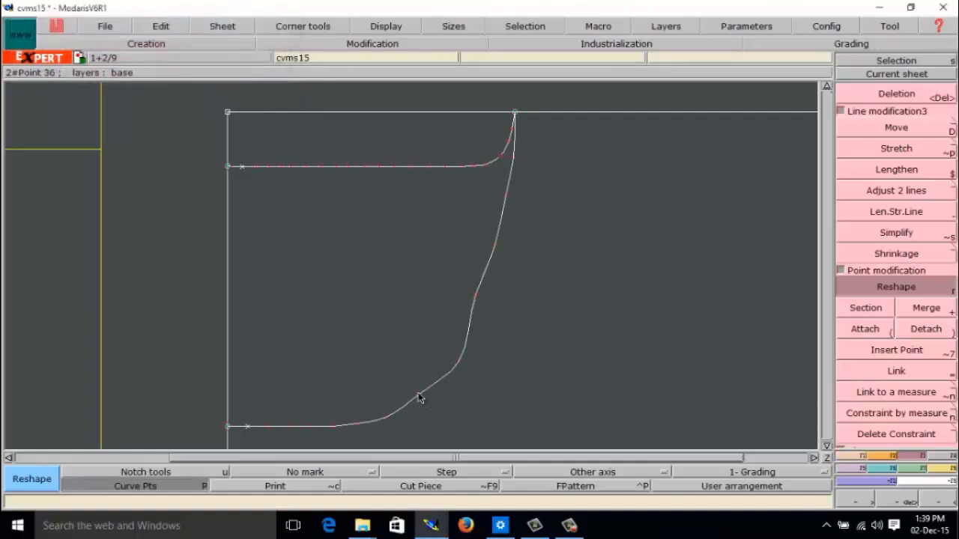
drag(423, 398, 430, 403)
drag(478, 302, 485, 300)
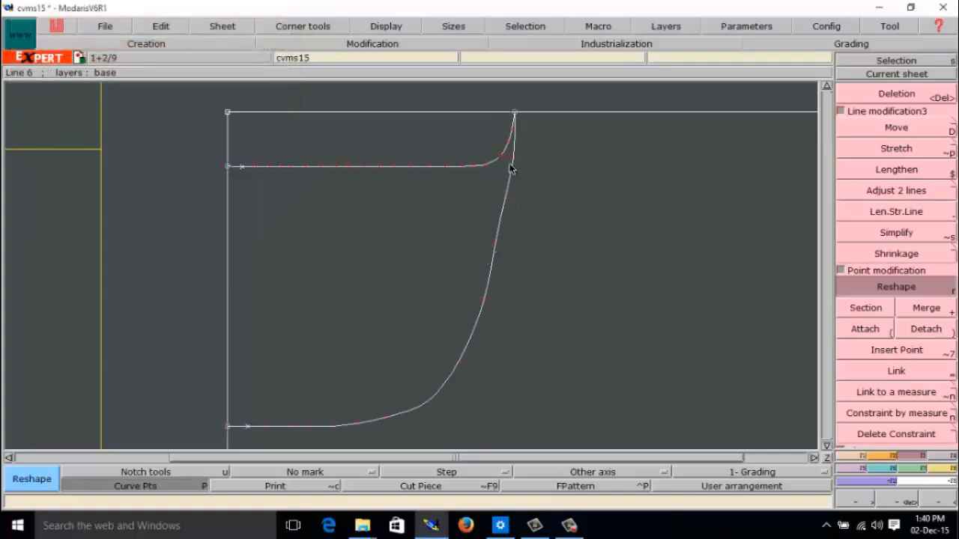
Smooth the deeper neckline by refining its transition from the flat run and the points along its upper rise
drag(513, 162, 513, 165)
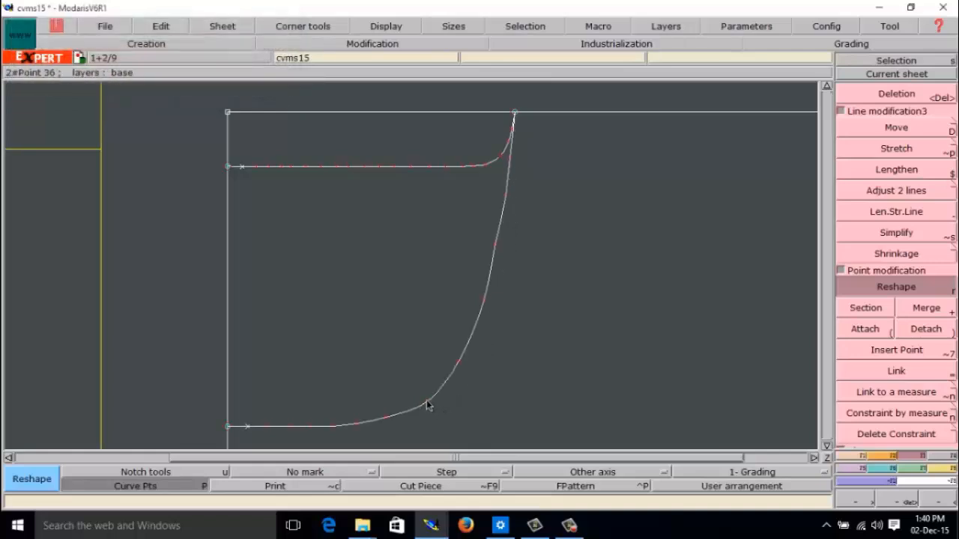
drag(428, 406, 362, 426)
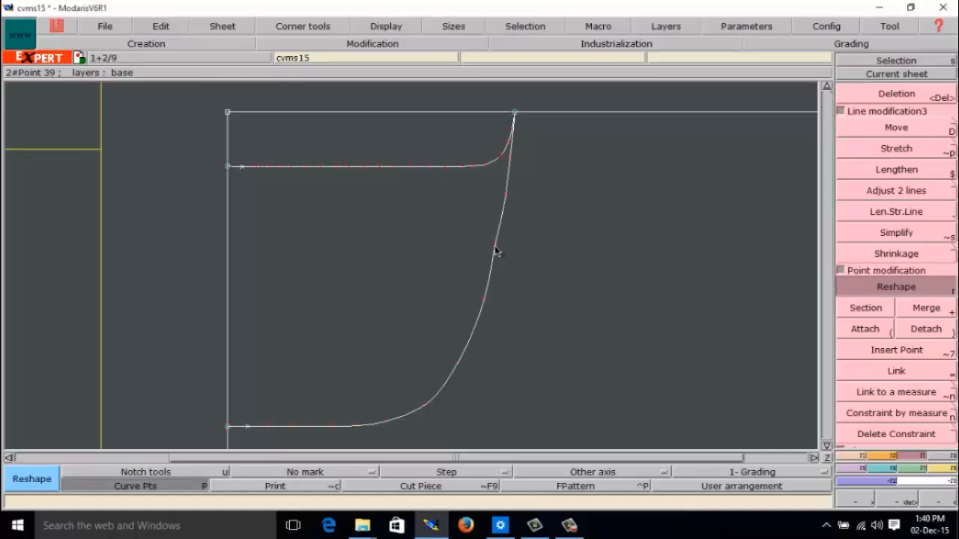
drag(495, 246, 499, 253)
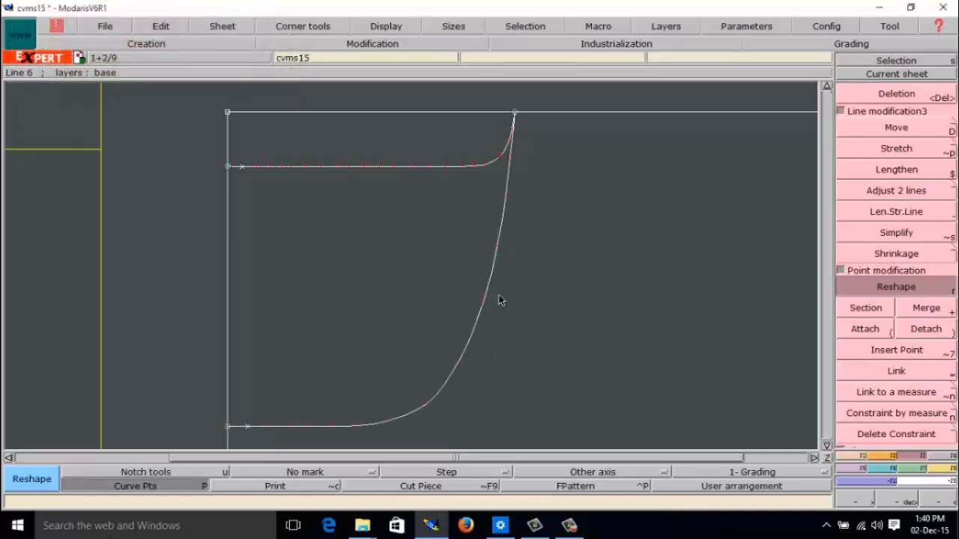
drag(509, 162, 510, 161)
Try a freehand straight shoulder line about 9.2 cm long sloping down from the shared neckline endpoint, and undo it
click(892, 503)
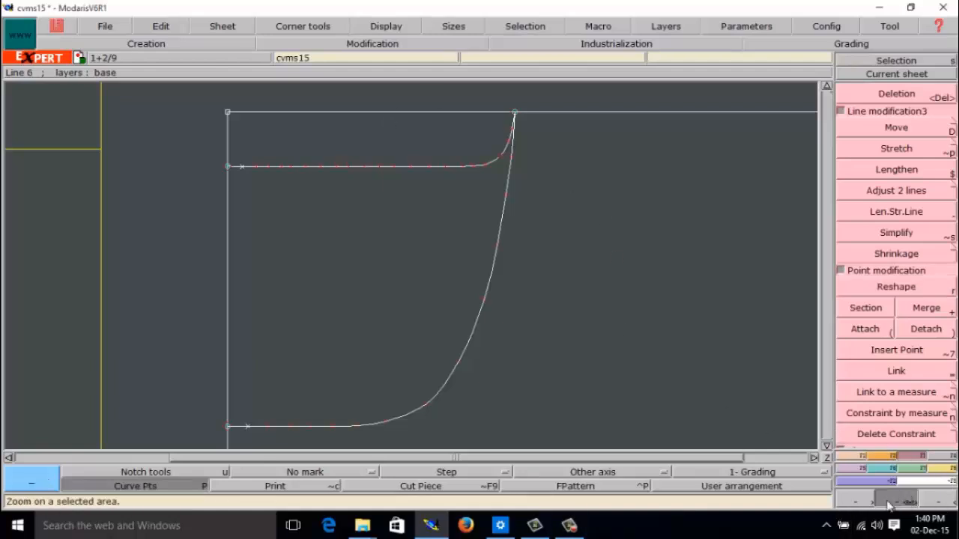
click(888, 506)
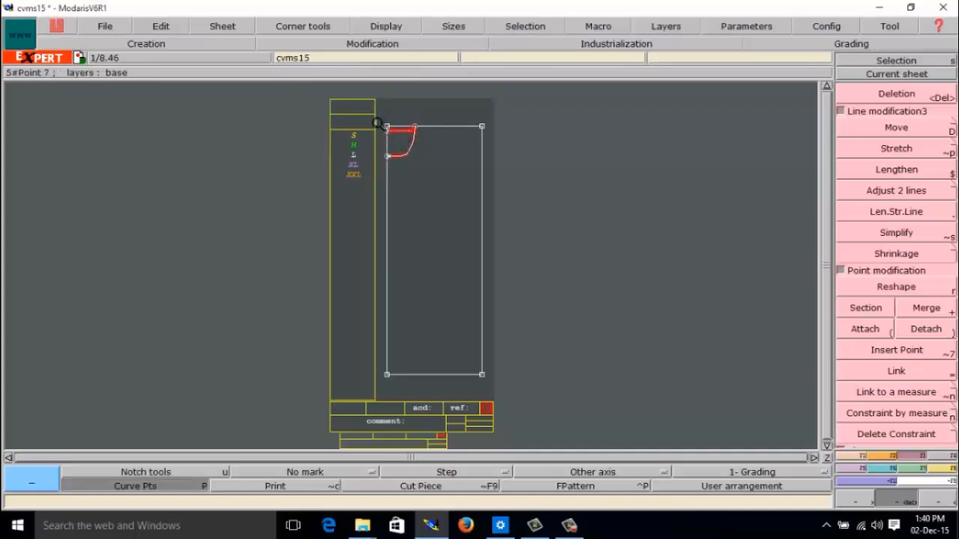
mouse_move(377, 113)
mouse_down()
mouse_move(449, 255)
mouse_move(513, 281)
mouse_up()
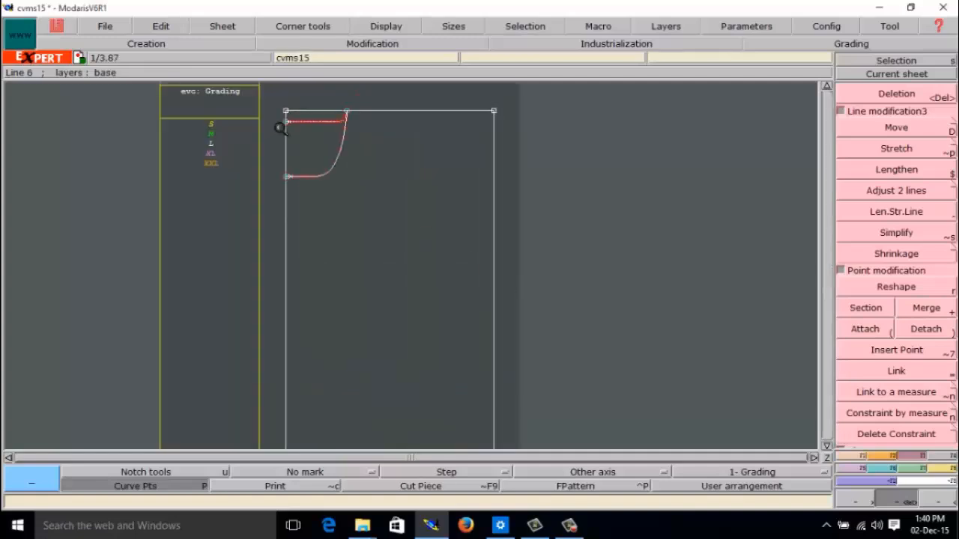
drag(266, 87, 537, 384)
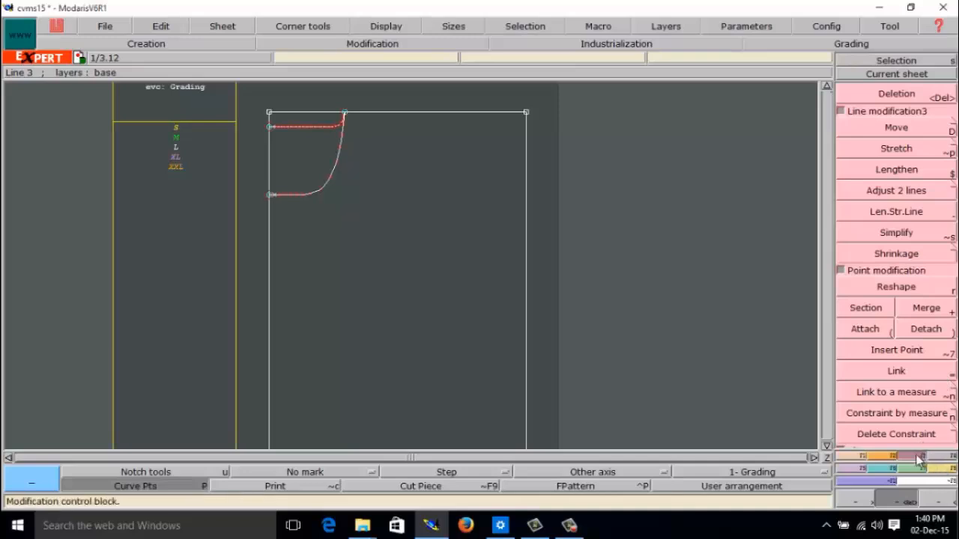
click(866, 458)
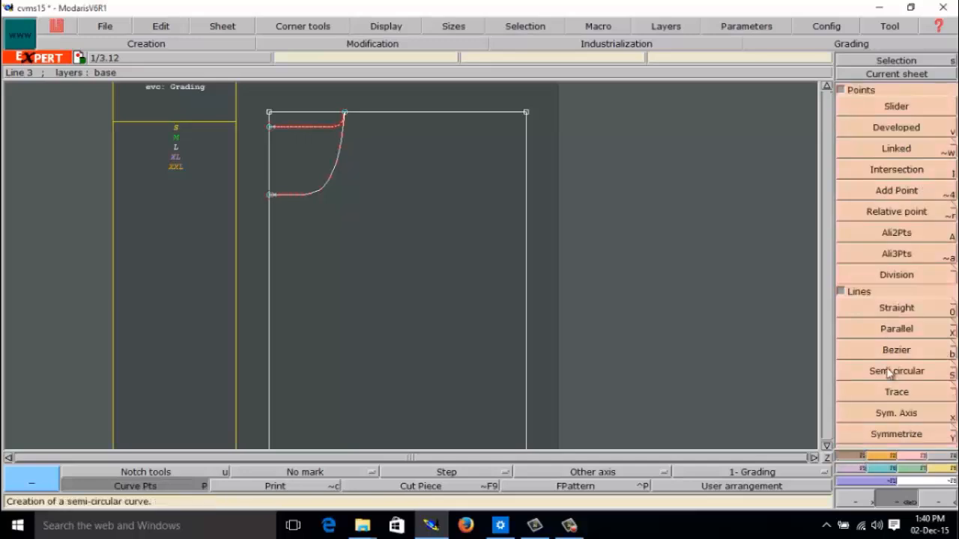
click(881, 309)
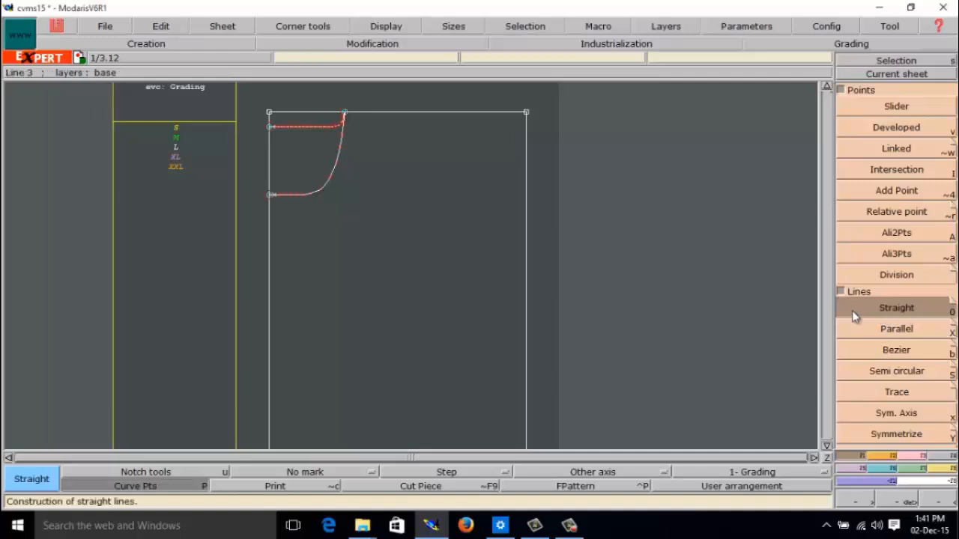
click(344, 114)
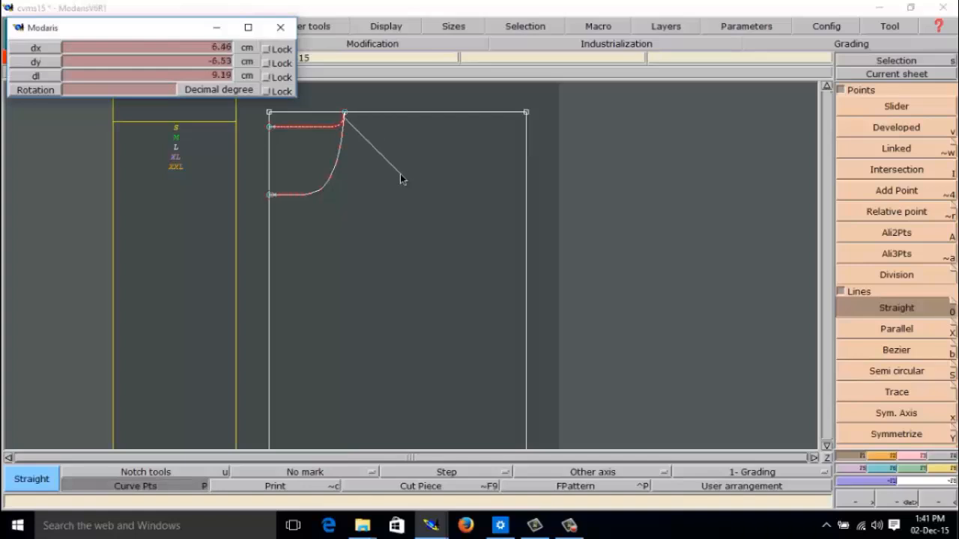
click(400, 174)
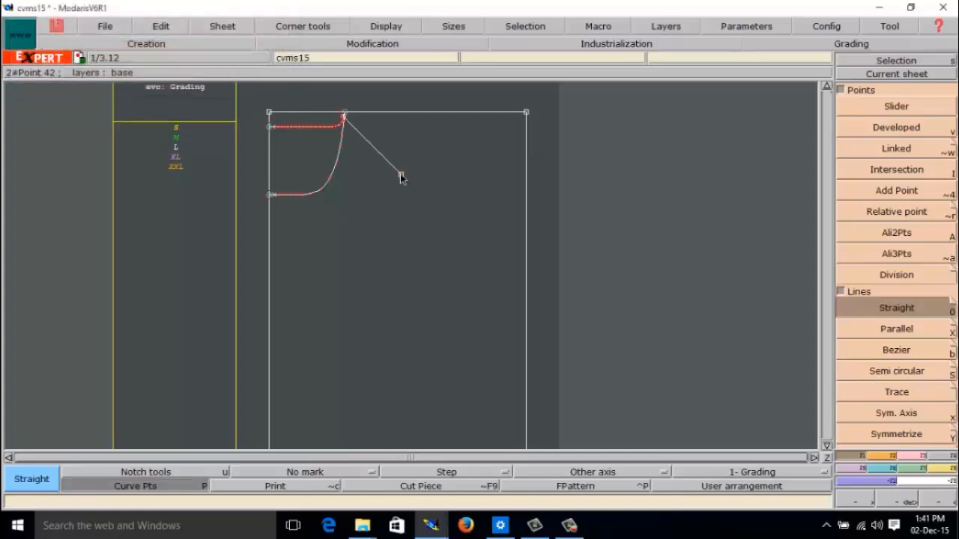
key(ctrl+z)
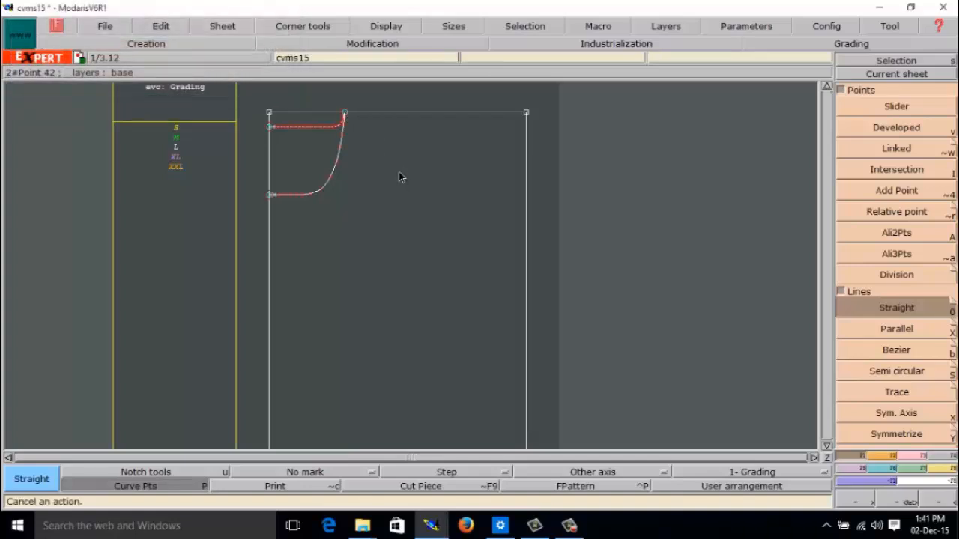
Try a straight shoulder line from near the neckline endpoint with a dx of 16 cm and a rotation of -21 degrees, and undo it
click(350, 120)
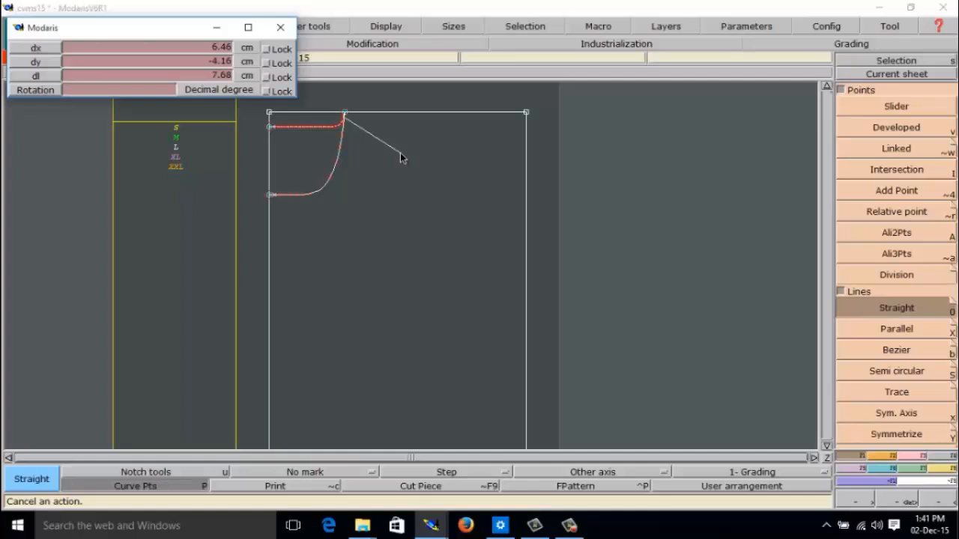
key(Down)
text(16)
click(92, 93)
text(-21)
key(Return)
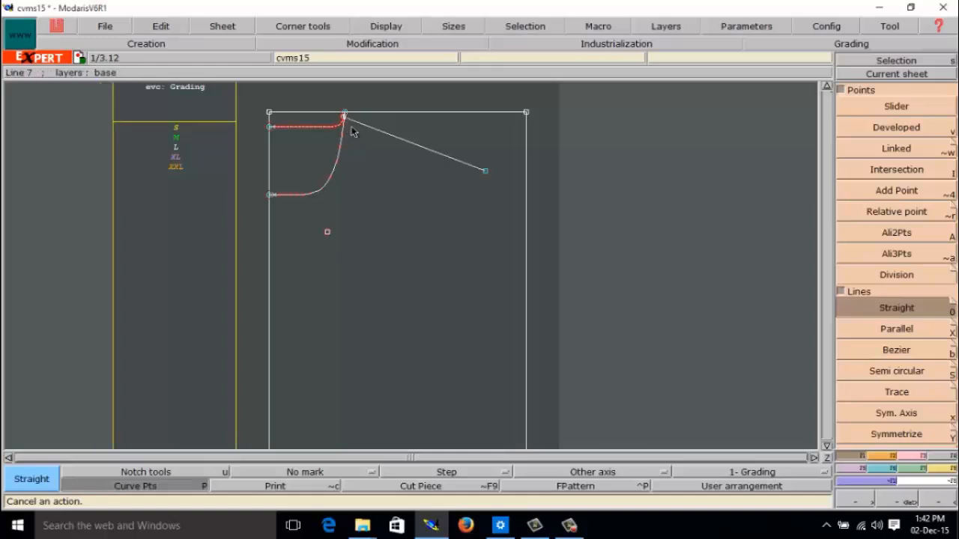
key(ctrl+z)
Redraw the straight shoulder line from the shared neckline endpoint with a dx of 16 cm and the same downward rotation as the undone attempt
click(345, 116)
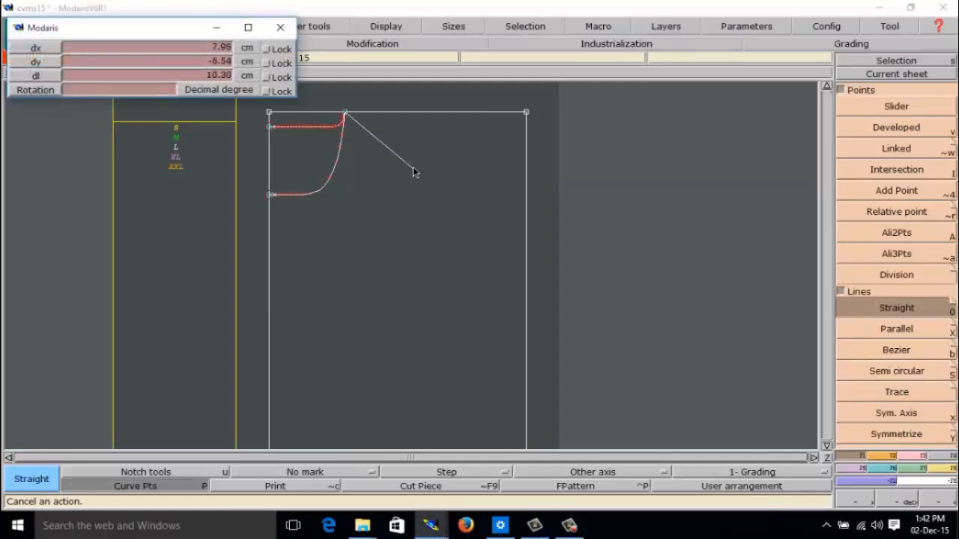
key(Down)
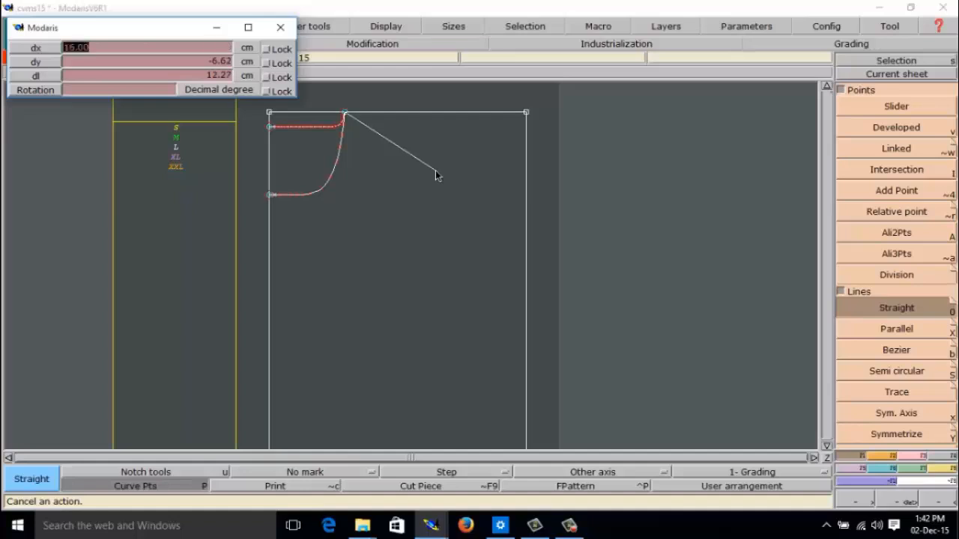
key(Down)
key(Down)
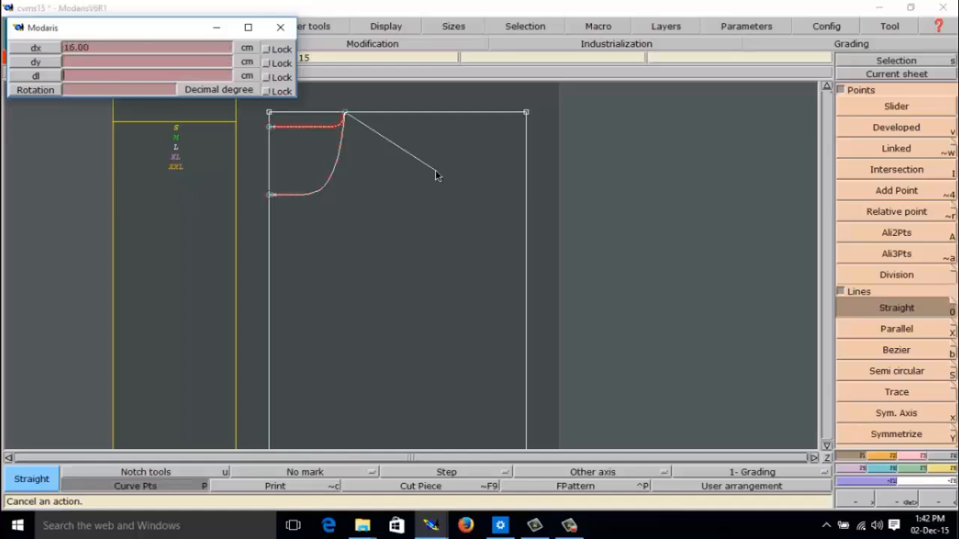
key(Down)
key(Escape)
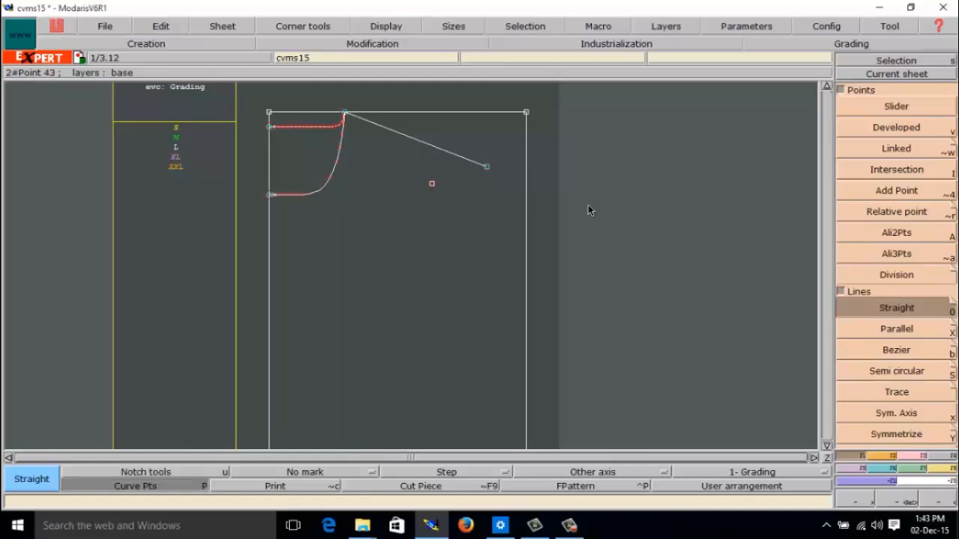
click(913, 455)
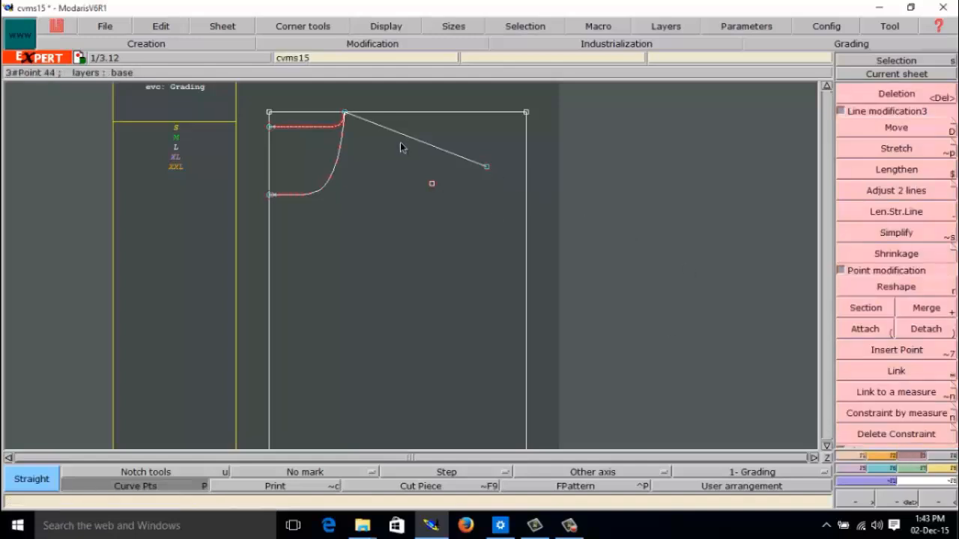
click(408, 162)
click(458, 204)
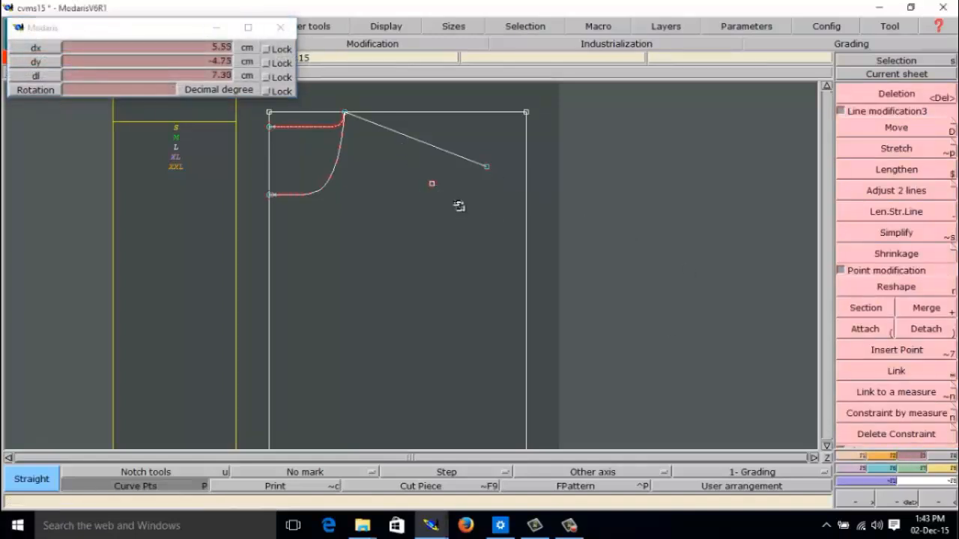
key(ctrl+z)
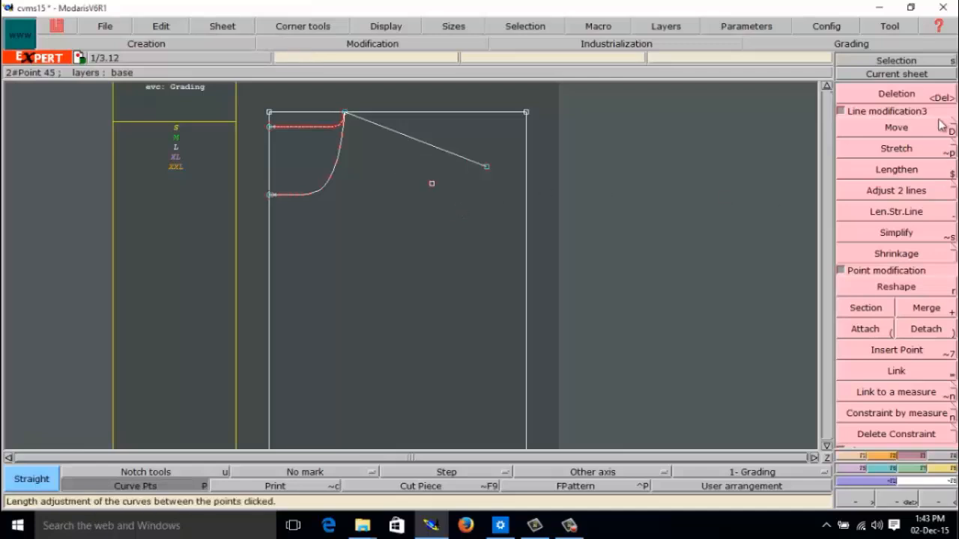
Select the stray point below the shoulder line and delete it
click(918, 99)
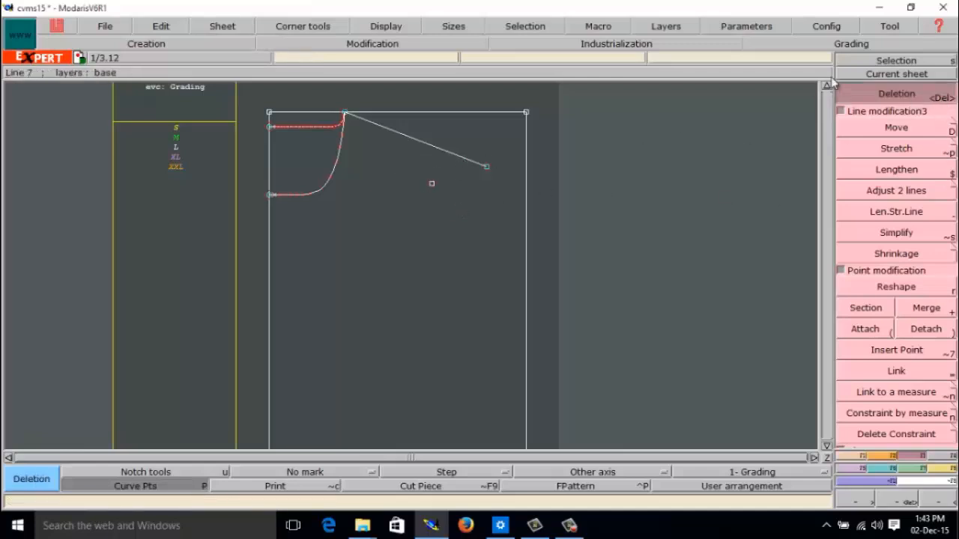
click(845, 61)
drag(418, 165, 457, 211)
click(888, 97)
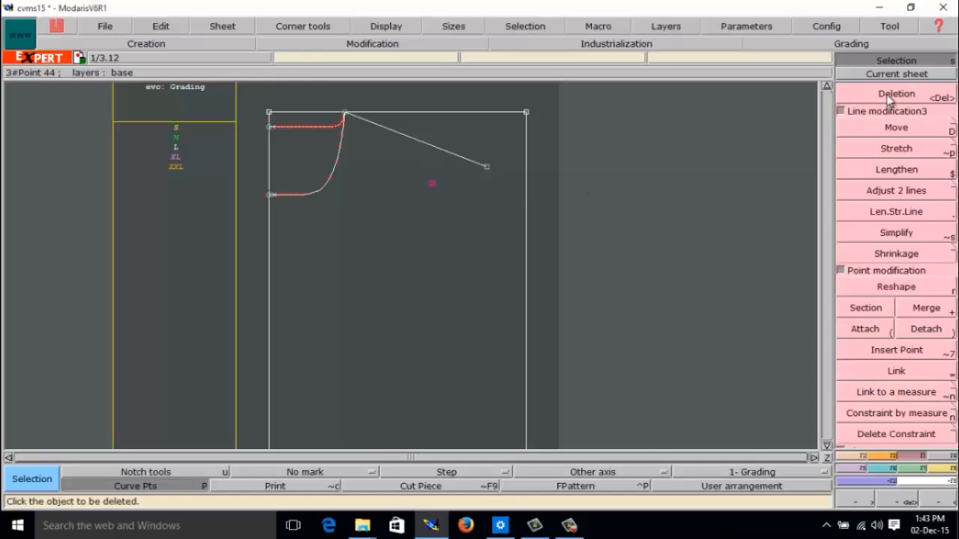
click(886, 95)
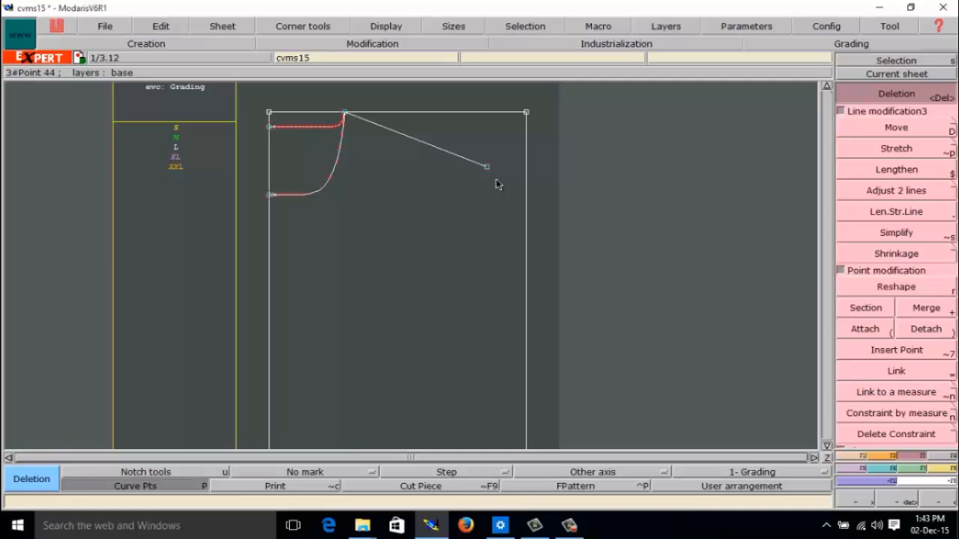
Draw a straight vertical guide line down from the shoulder's outer end with dx 0 and dy -23.5 cm
click(858, 456)
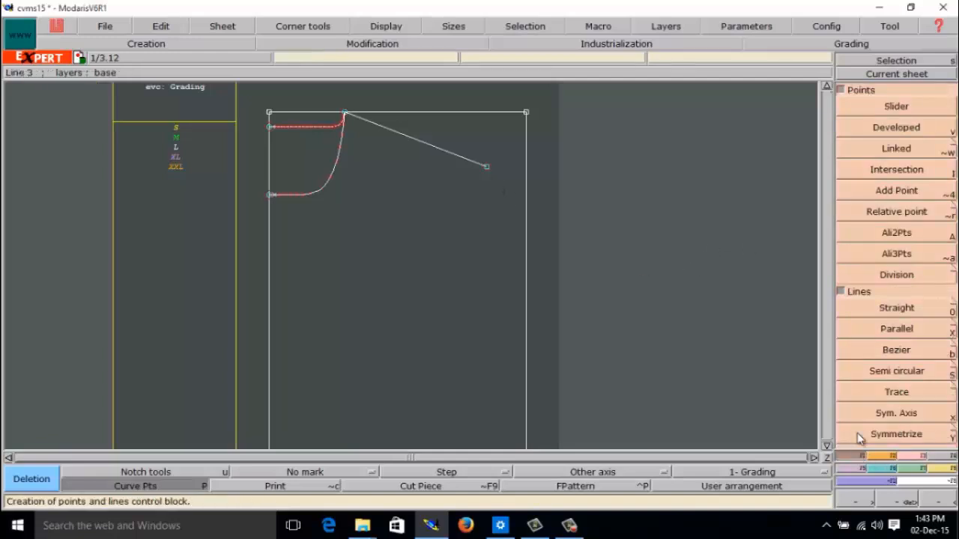
click(889, 310)
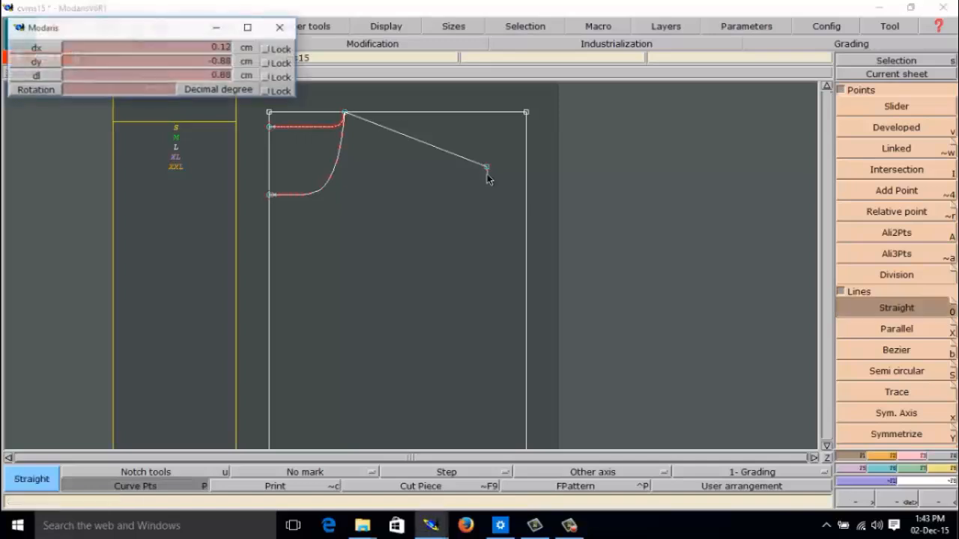
click(486, 166)
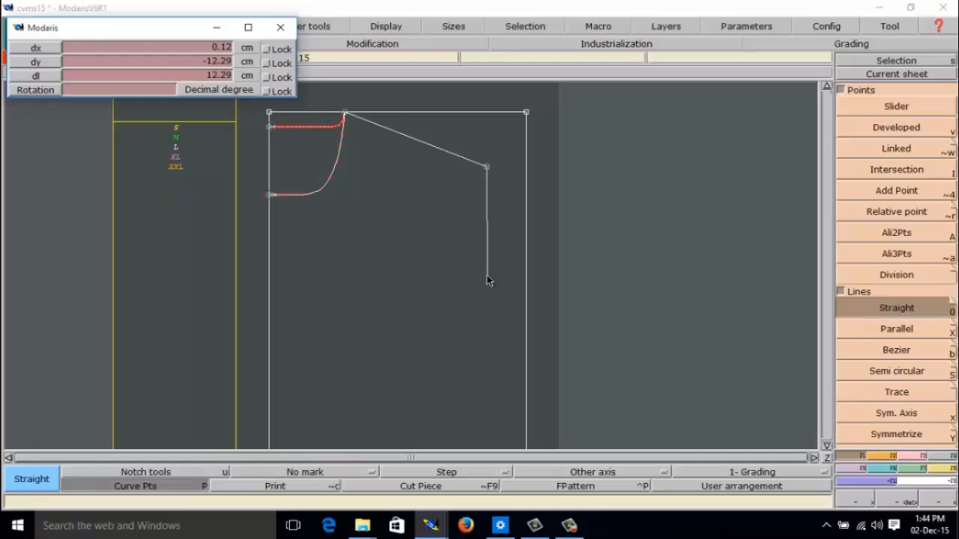
text(16)
text(0)
key(Tab)
text(-23)
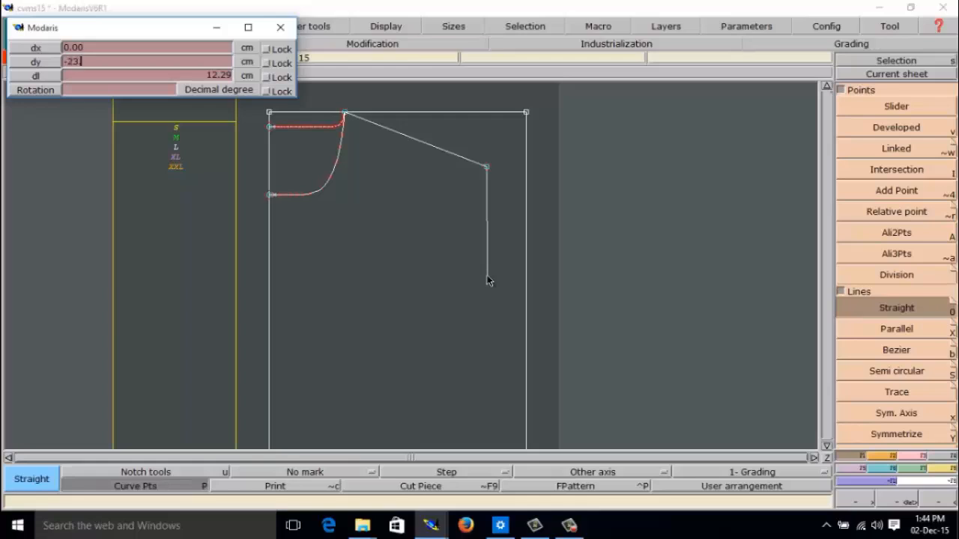
key(Return)
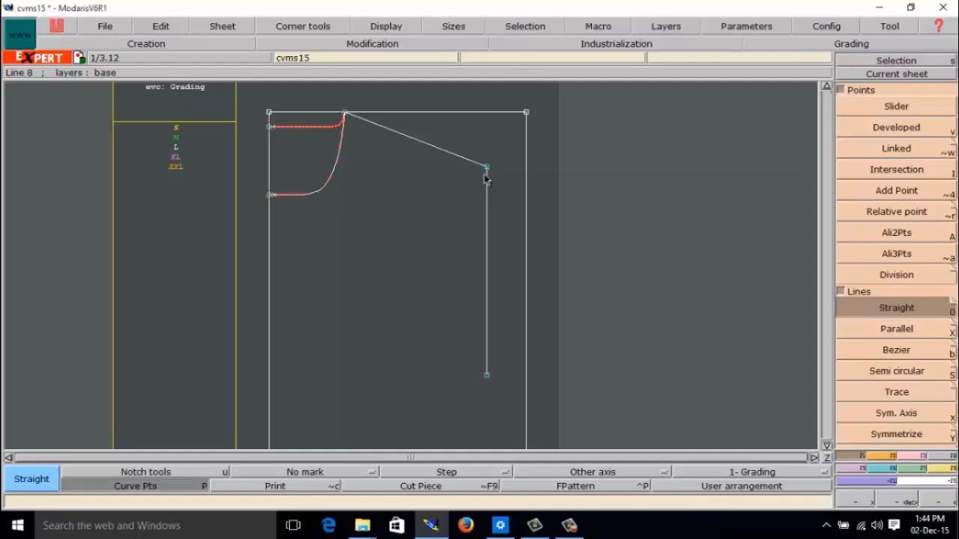
Draw a straight horizontal guide line from the vertical guide's lower end to the rectangle's side edge with dx 4.5 cm and dy 0
click(487, 377)
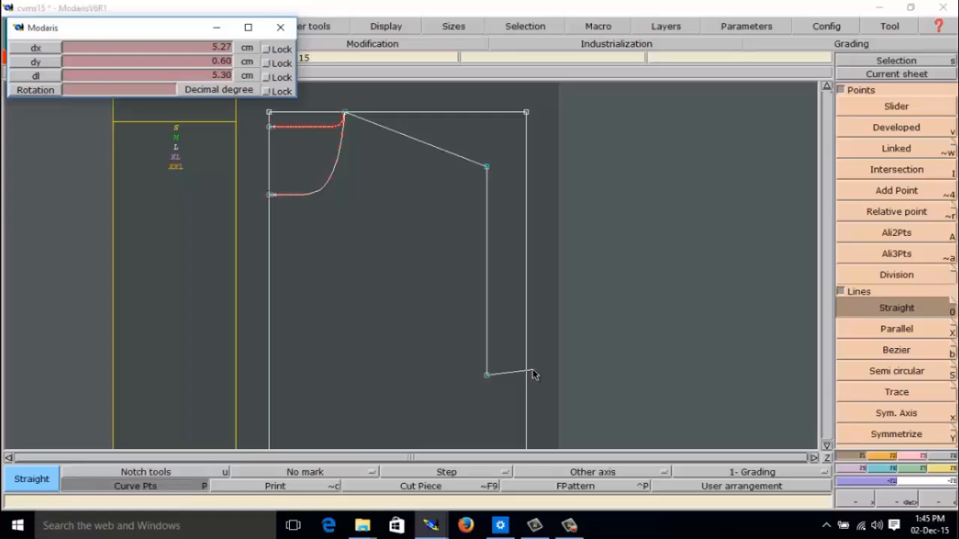
text(4.5)
key(Tab)
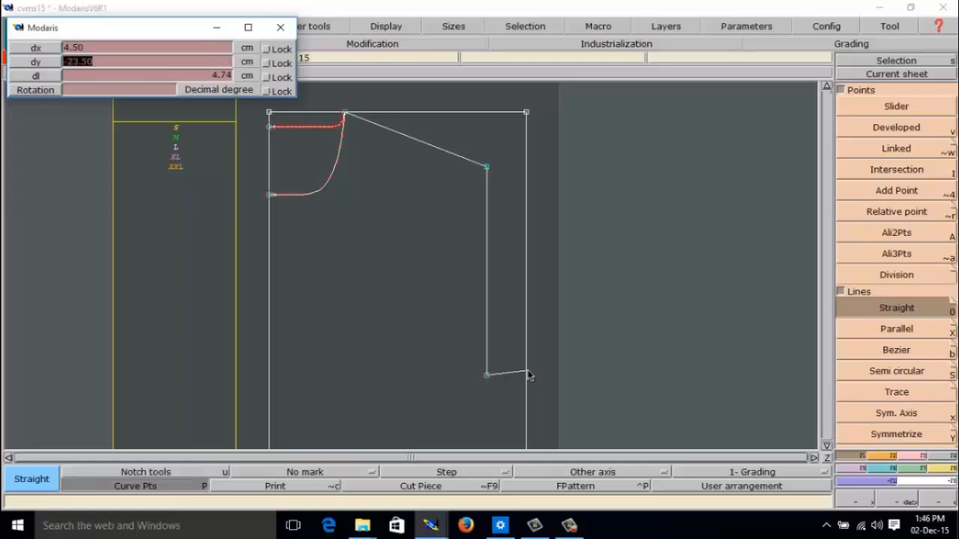
text(0)
key(Return)
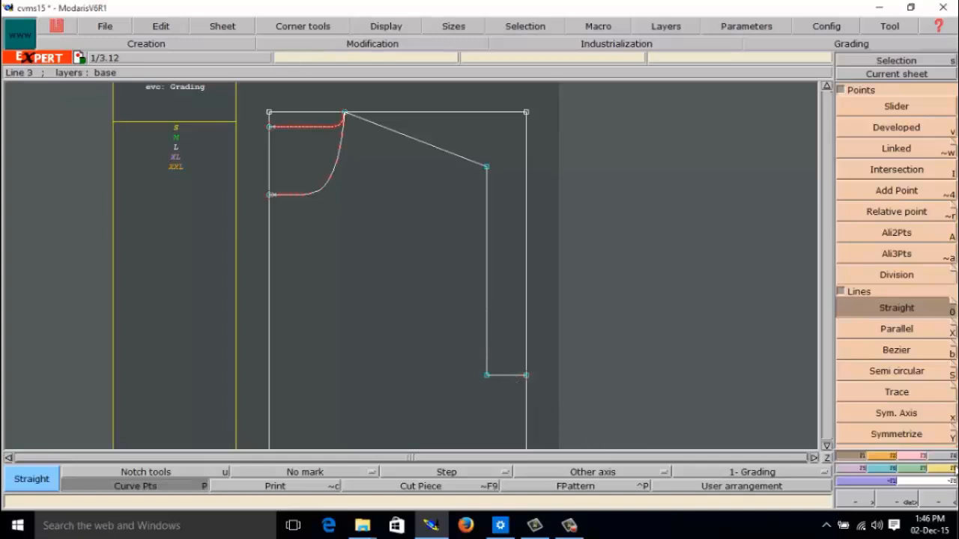
Delete the horizontal and vertical guide lines and the leftover point at their corner, keeping the point on the rectangle's side edge
click(920, 459)
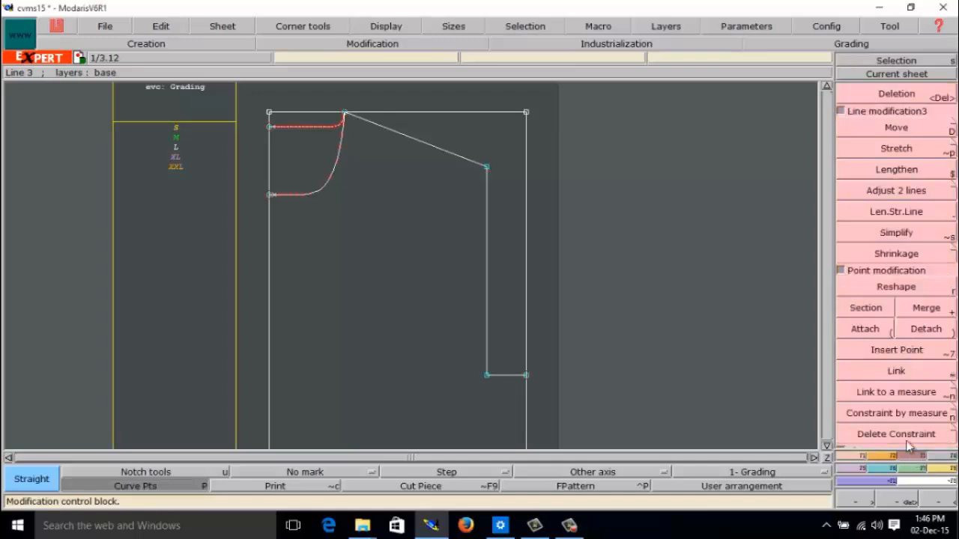
click(887, 94)
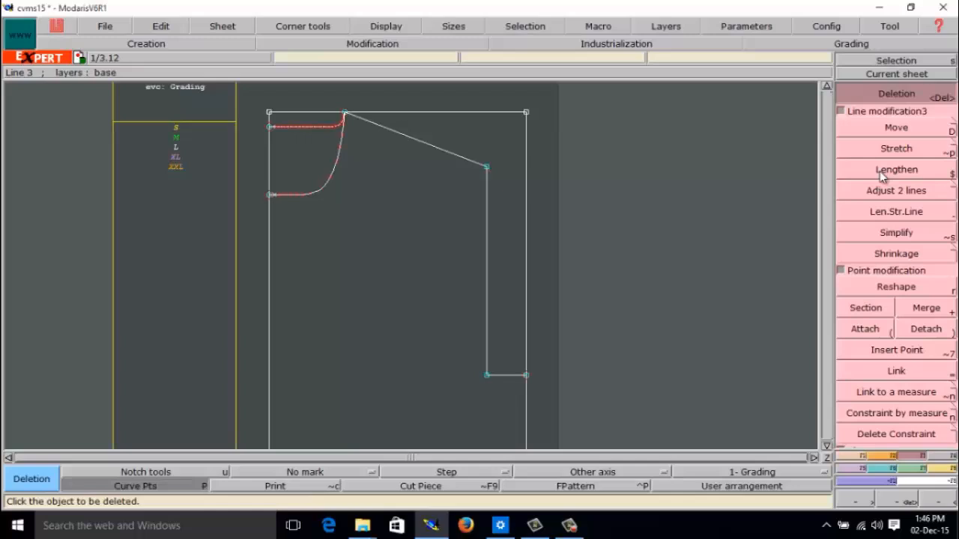
click(502, 376)
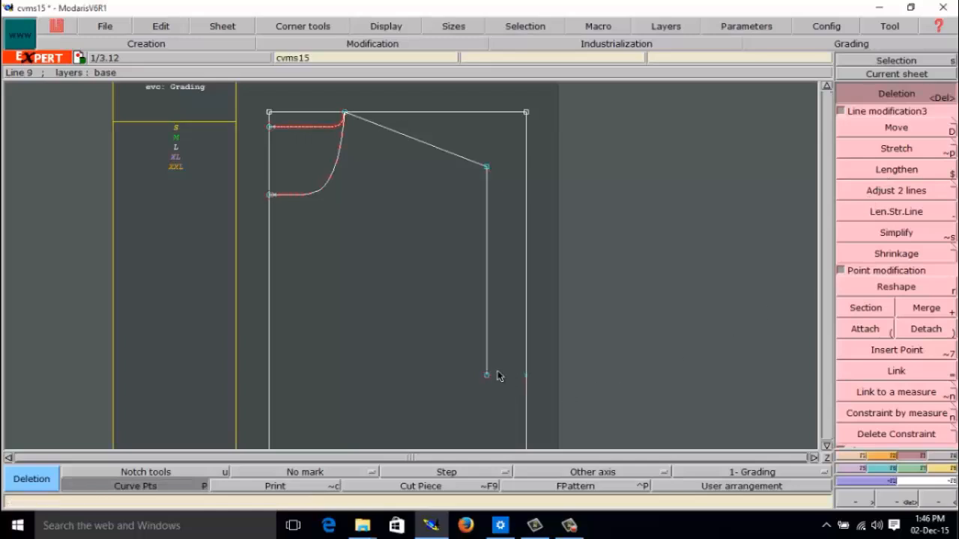
click(487, 325)
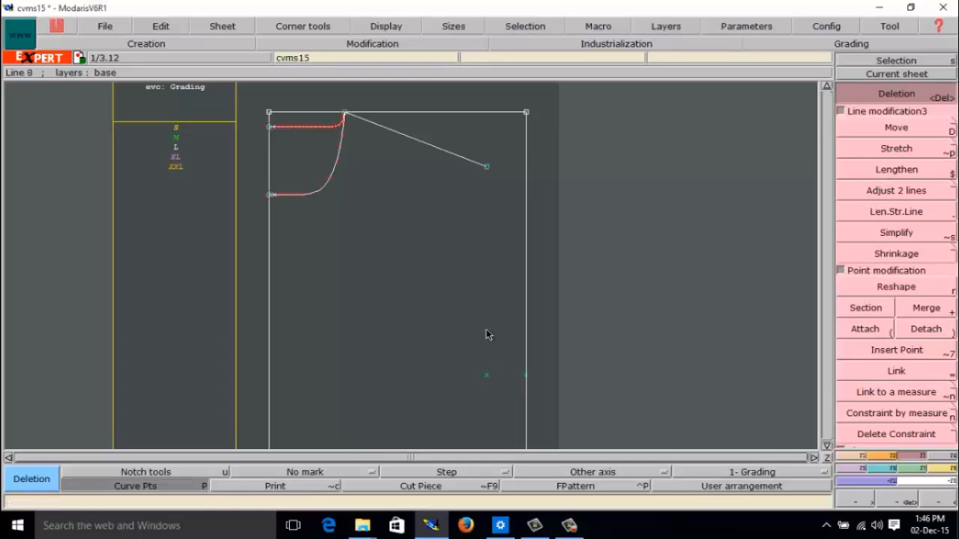
click(486, 377)
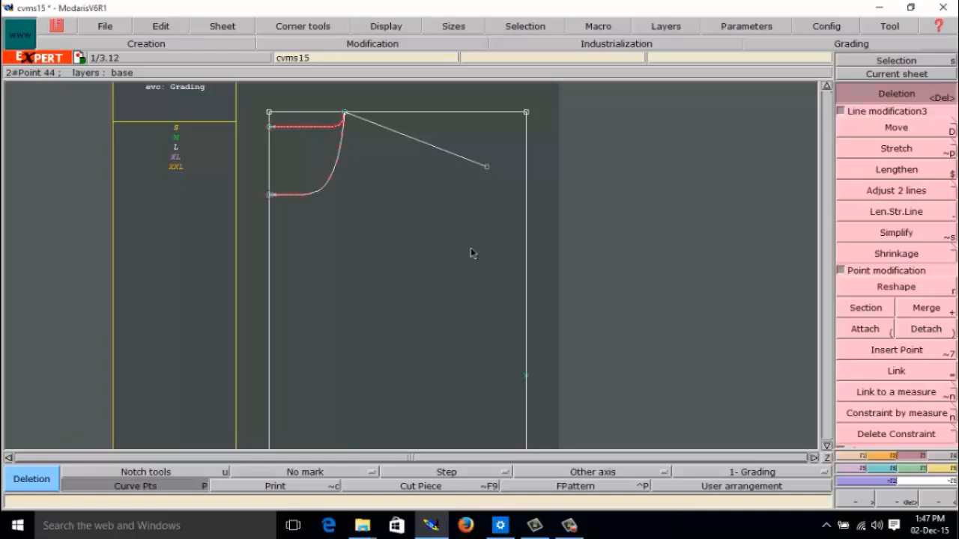
Create a parallel of the rectangle's neckline-side vertical edge at a distance of 21 cm inside the rectangle
click(860, 458)
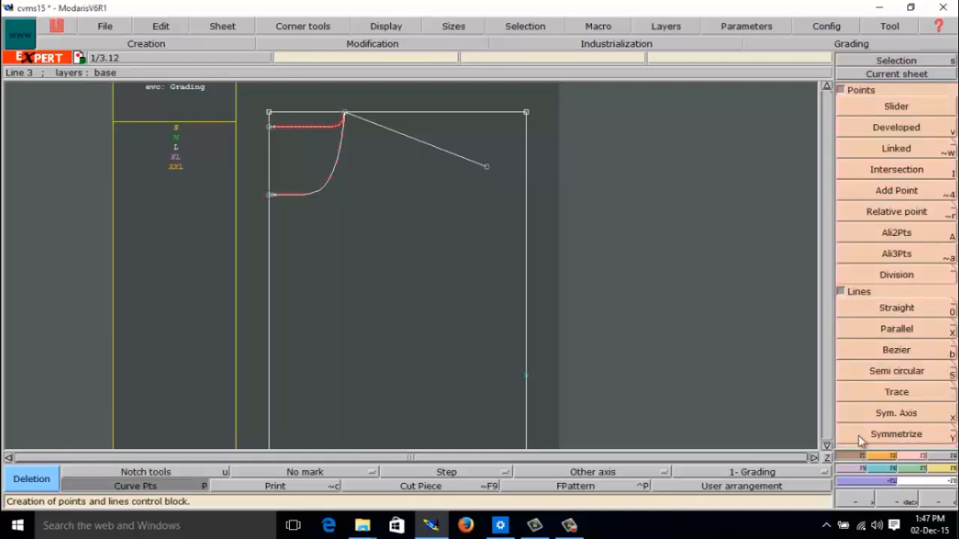
click(879, 335)
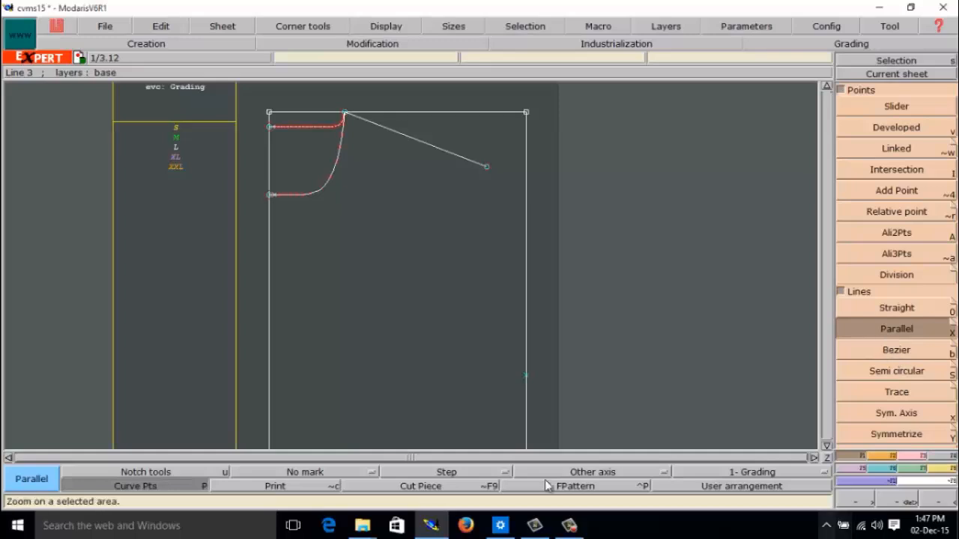
click(268, 282)
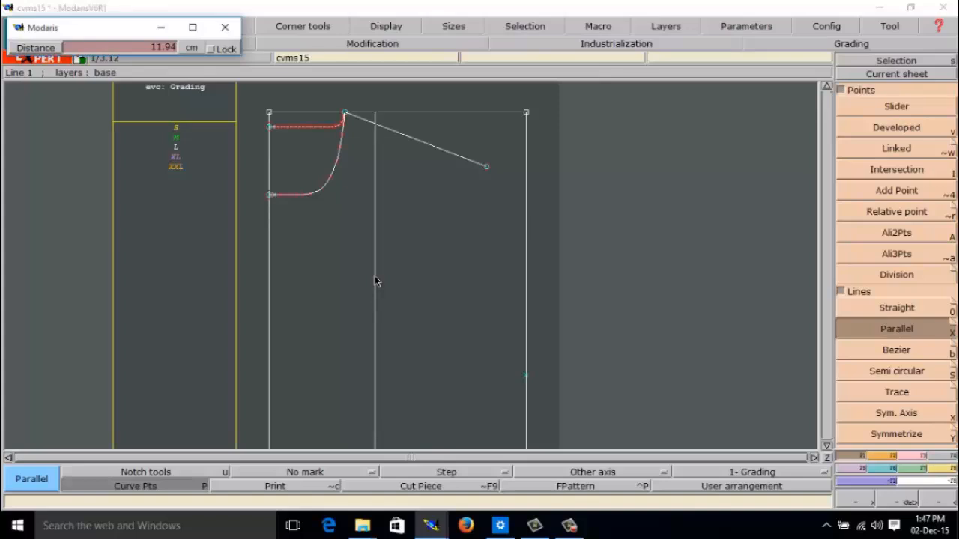
key(BackSpace)
text(21)
key(Return)
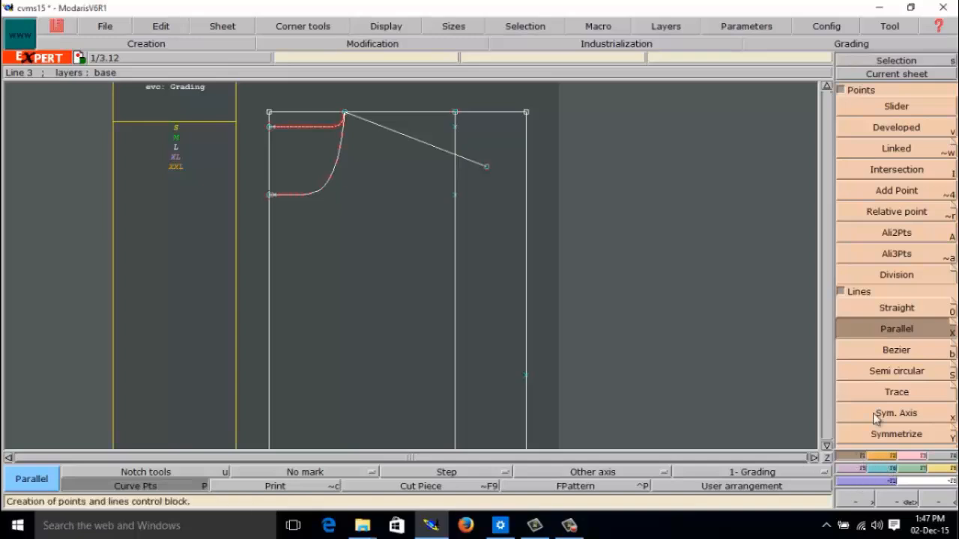
Draw a Bezier armhole curve from the shoulder's outer end, bending inward near the 21 cm parallel and ending at the point on the side edge
click(879, 351)
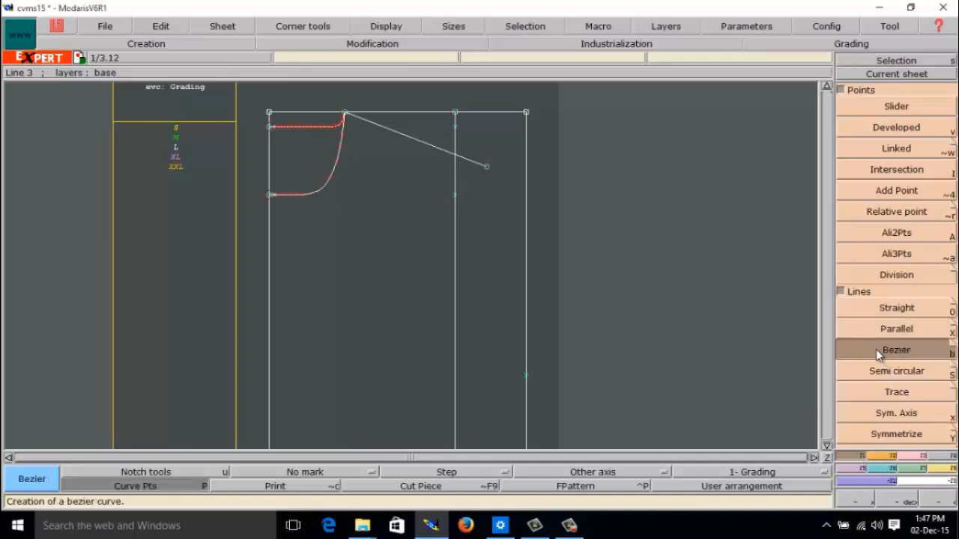
click(486, 167)
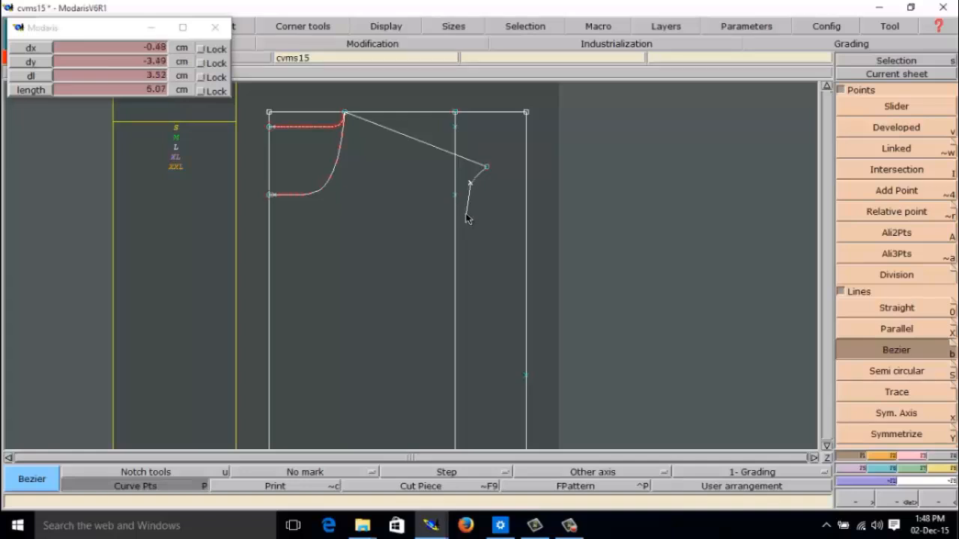
click(466, 214)
click(467, 250)
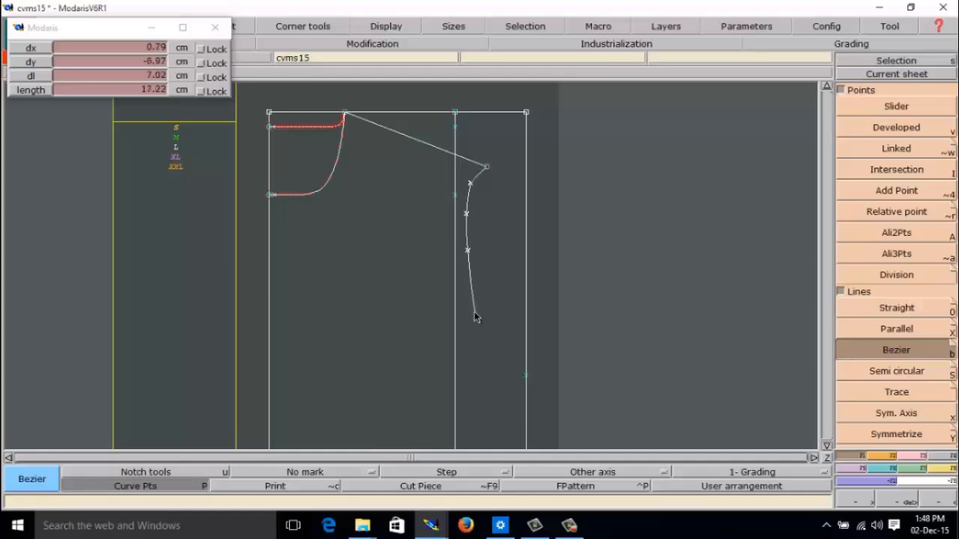
click(475, 312)
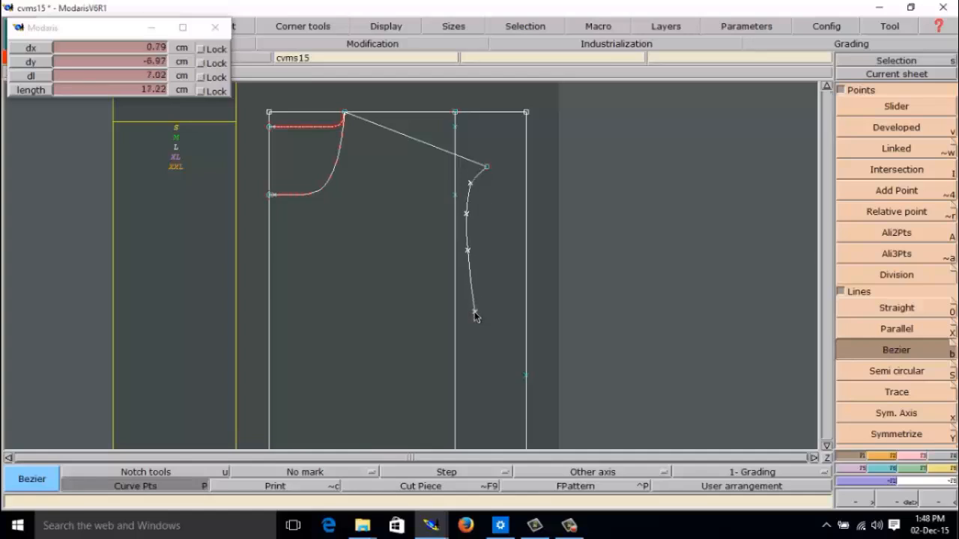
click(492, 359)
click(526, 377)
right_click(527, 377)
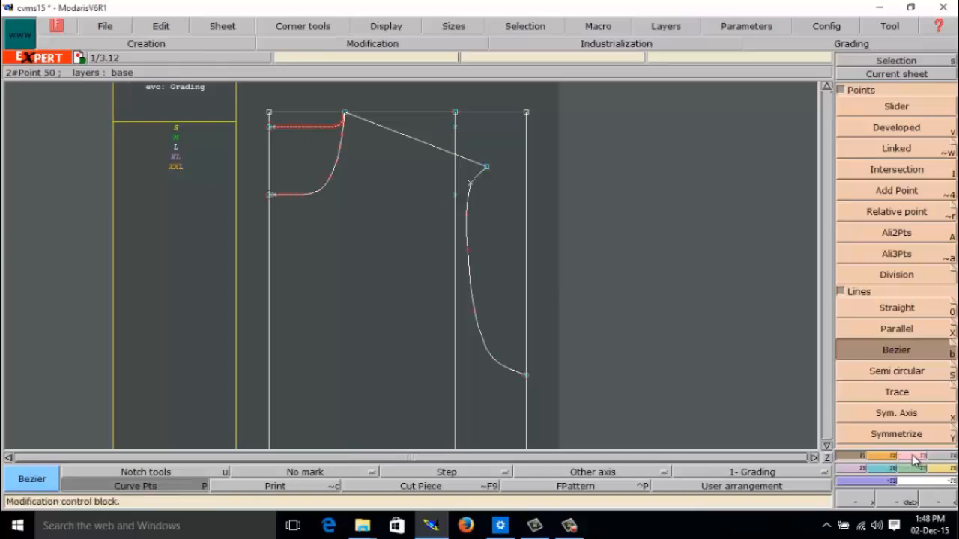
Reshape the armhole curve, pulling its middle point onto the 21 cm parallel and moving the curve point above it inward to smooth the bend
key(F2)
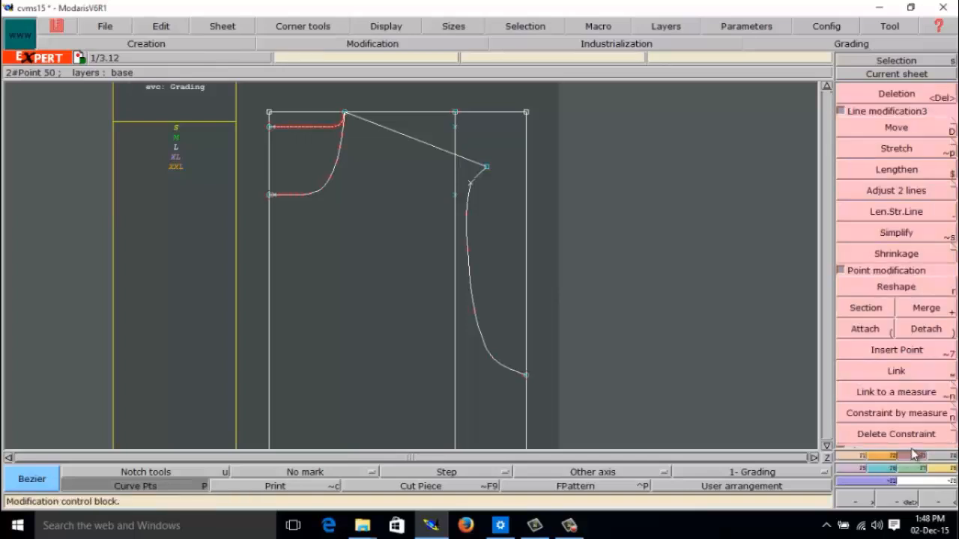
click(882, 288)
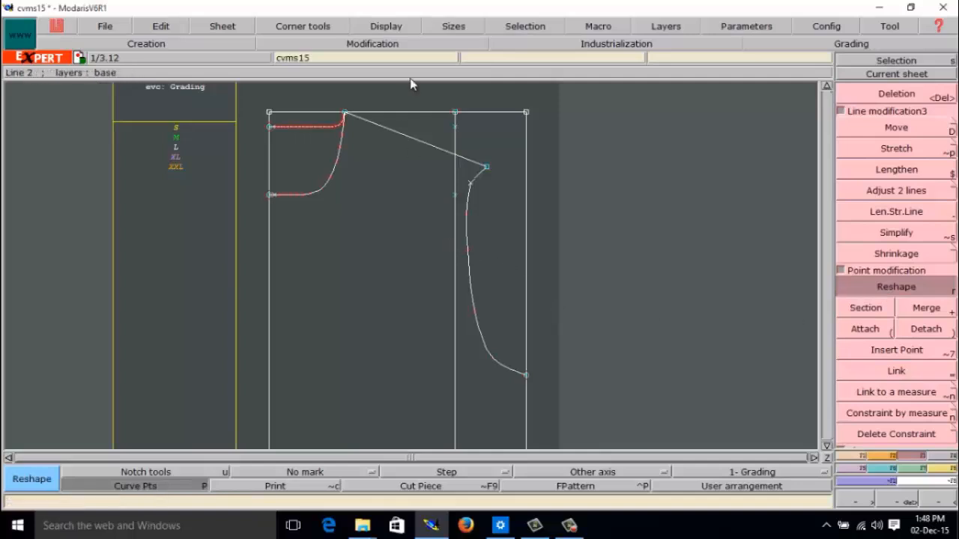
click(393, 30)
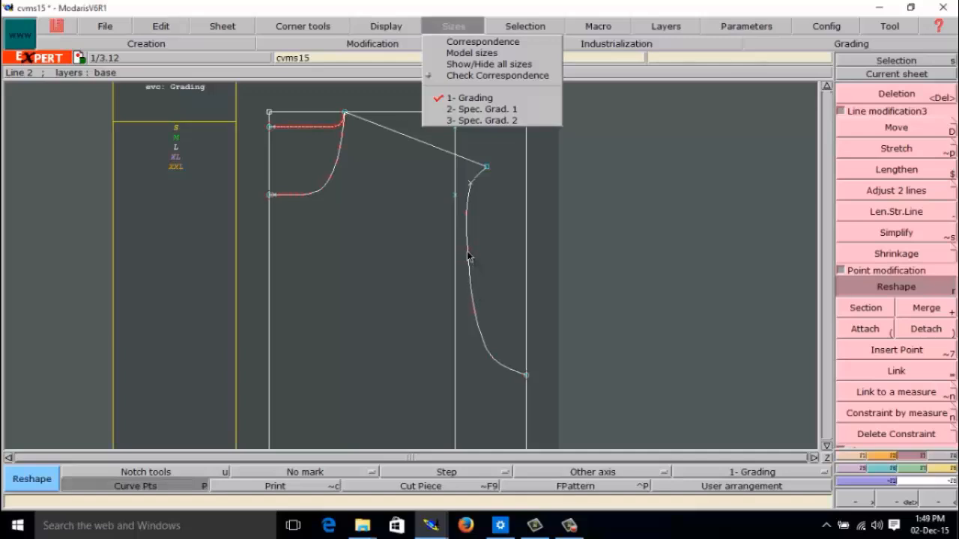
click(465, 256)
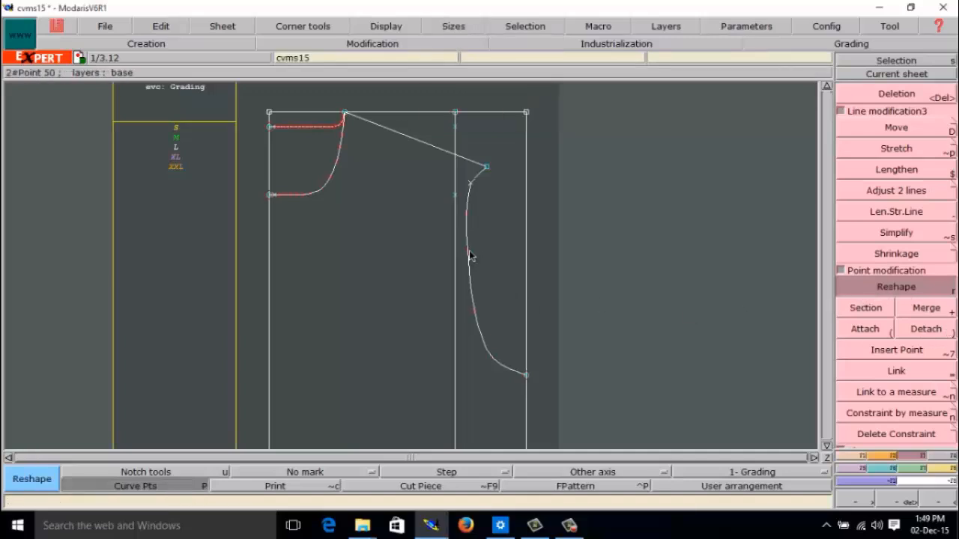
drag(460, 253, 459, 260)
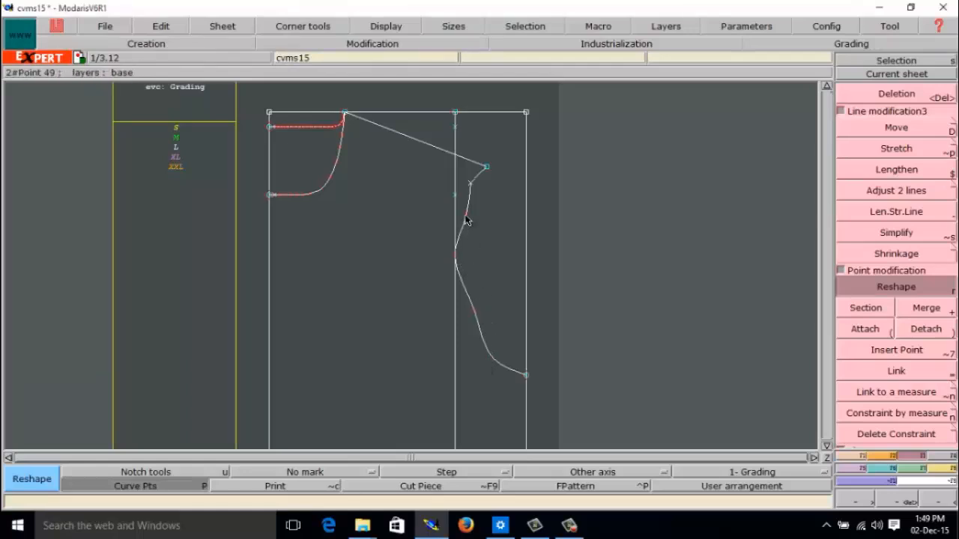
drag(467, 217, 471, 188)
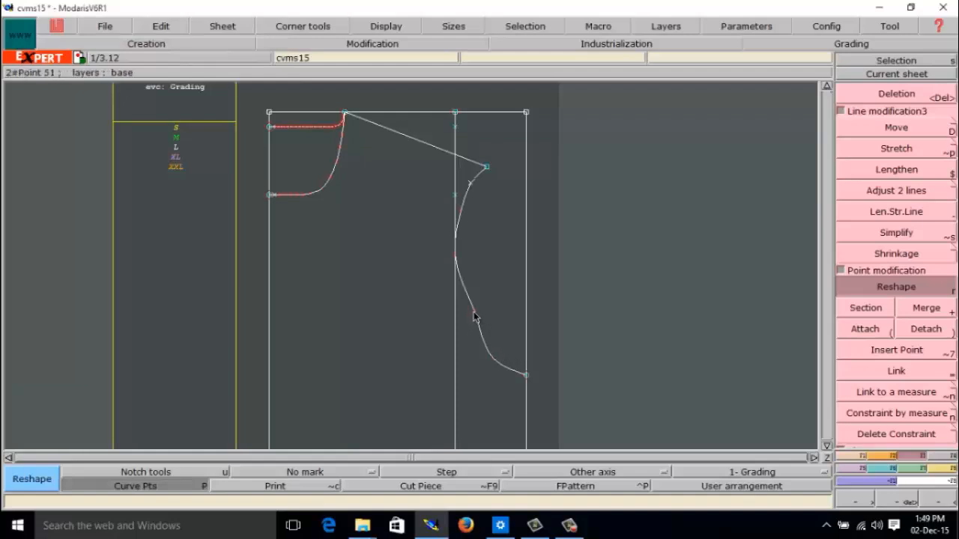
Reshape the lower armhole by moving its two lowest curve points inward and downward into a rounder bend toward the side edge
drag(474, 317, 467, 325)
drag(493, 365, 480, 367)
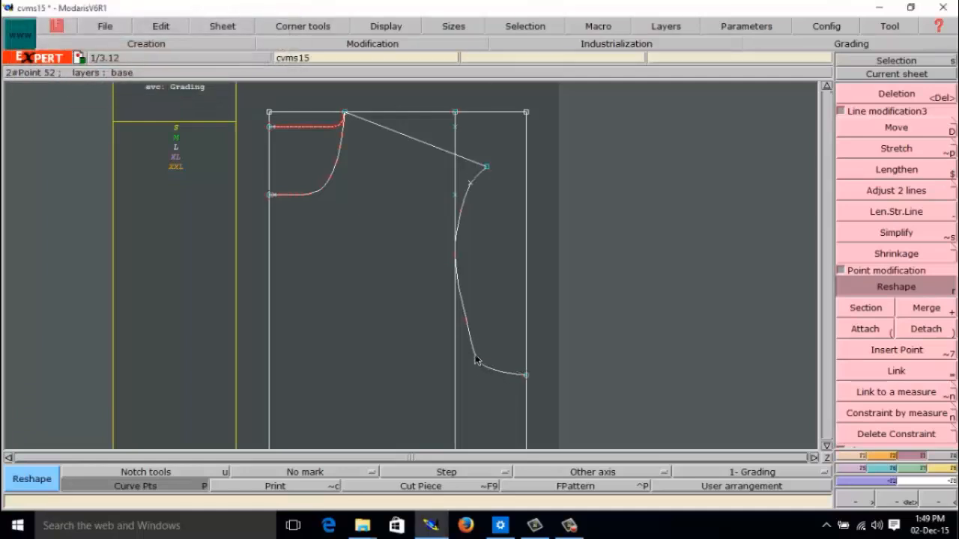
drag(466, 325, 468, 331)
drag(486, 370, 487, 377)
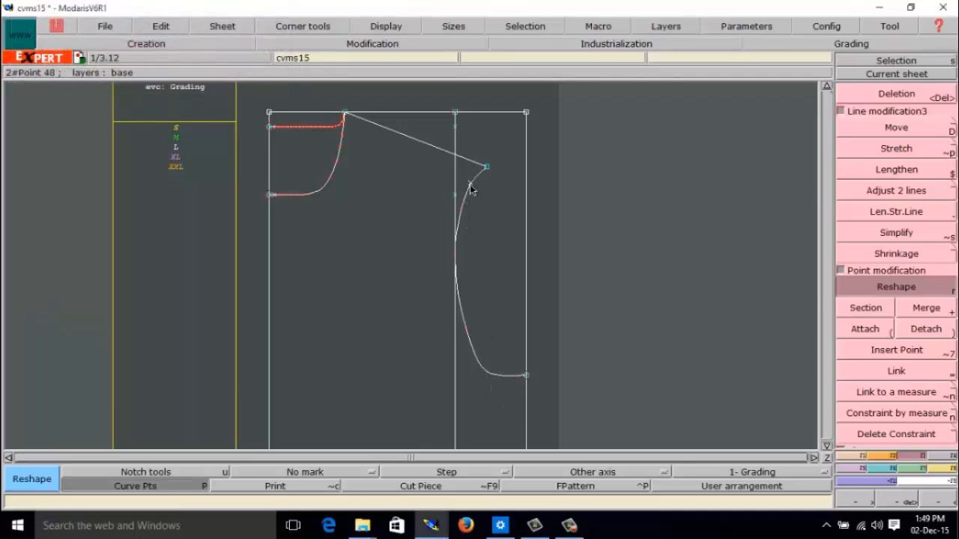
drag(485, 373, 490, 377)
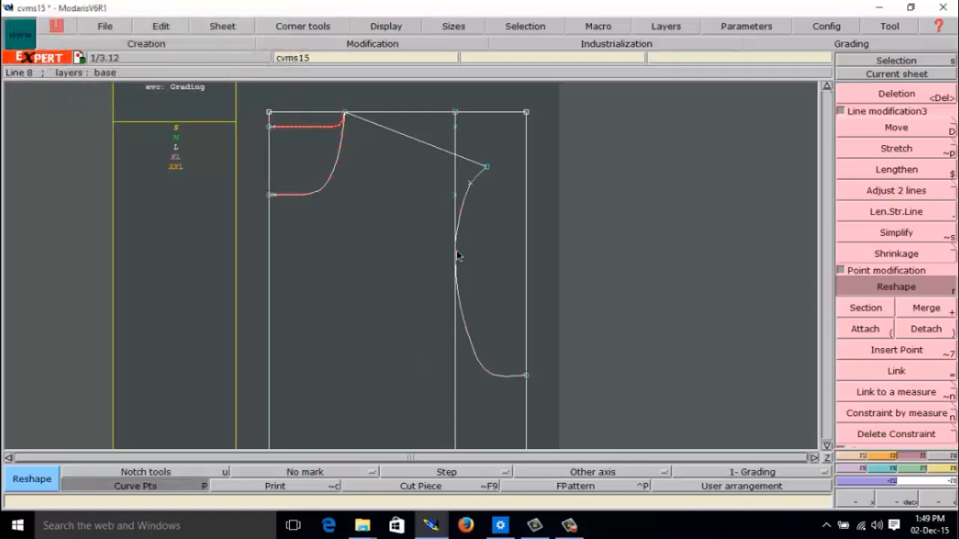
Shift the curve point just below the shoulder end slightly outward and move the lowest armhole point about 1 cm inward and 1 cm up
drag(462, 217, 476, 192)
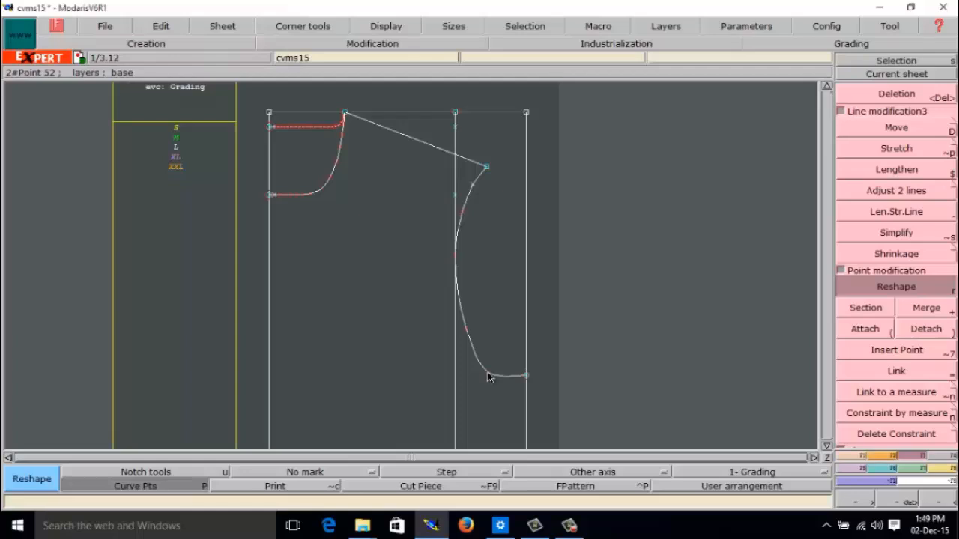
drag(488, 378, 480, 368)
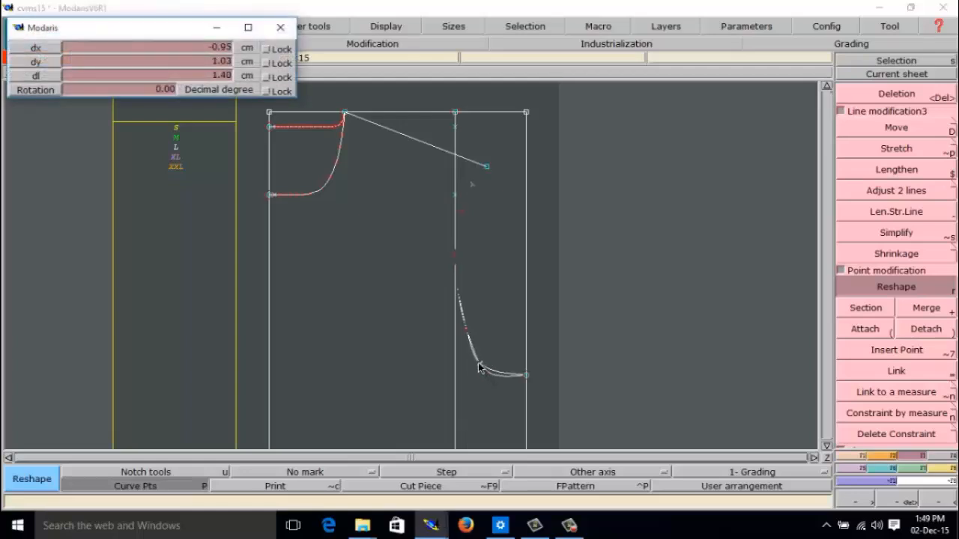
drag(480, 368, 481, 368)
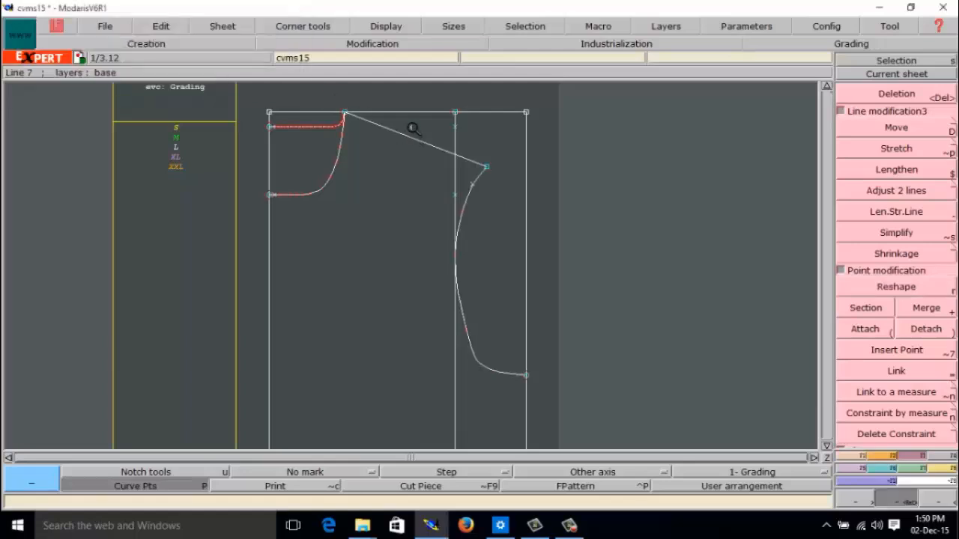
Reposition the armhole's uppermost curve point, about 0.4 cm inward and then about 0.2 cm outward and down, to smooth the curve below the shoulder
drag(586, 424, 588, 415)
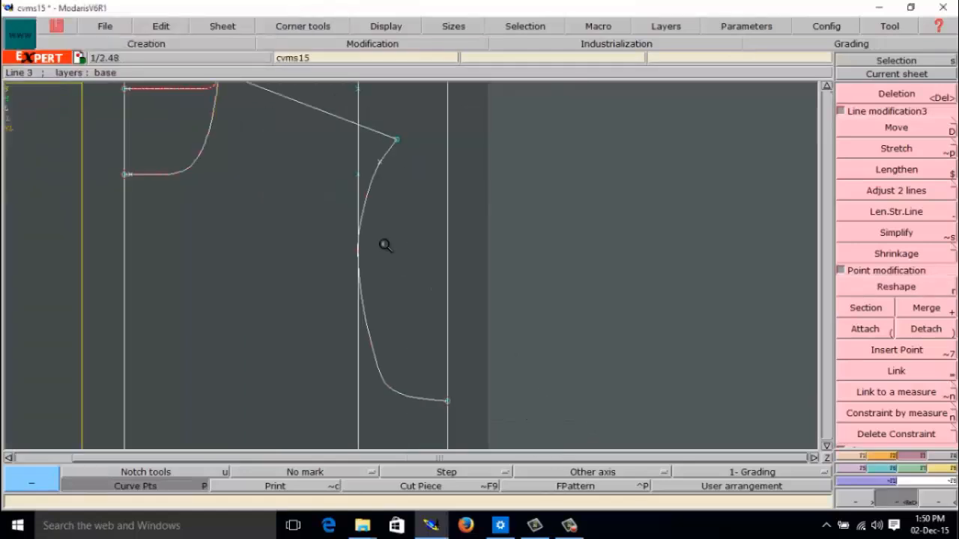
drag(311, 95, 502, 436)
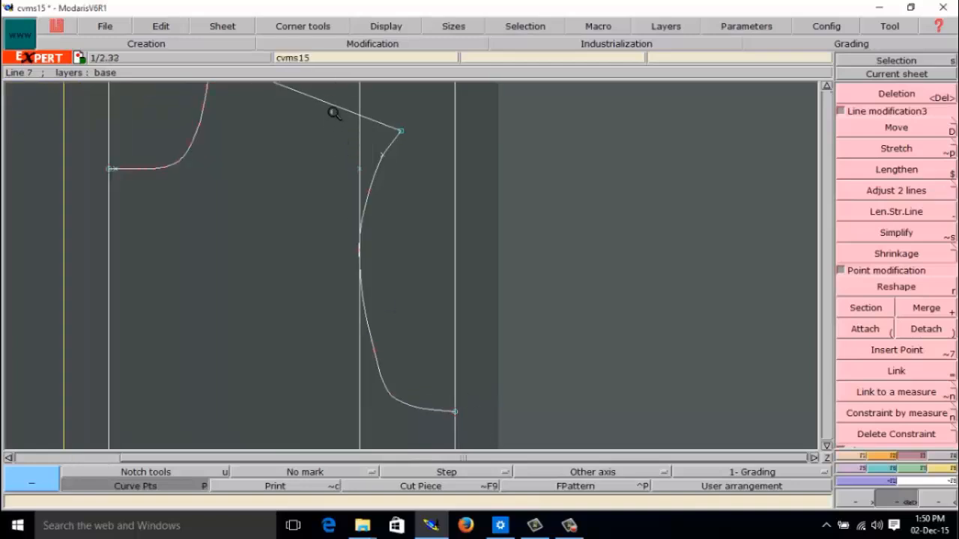
drag(340, 91, 557, 486)
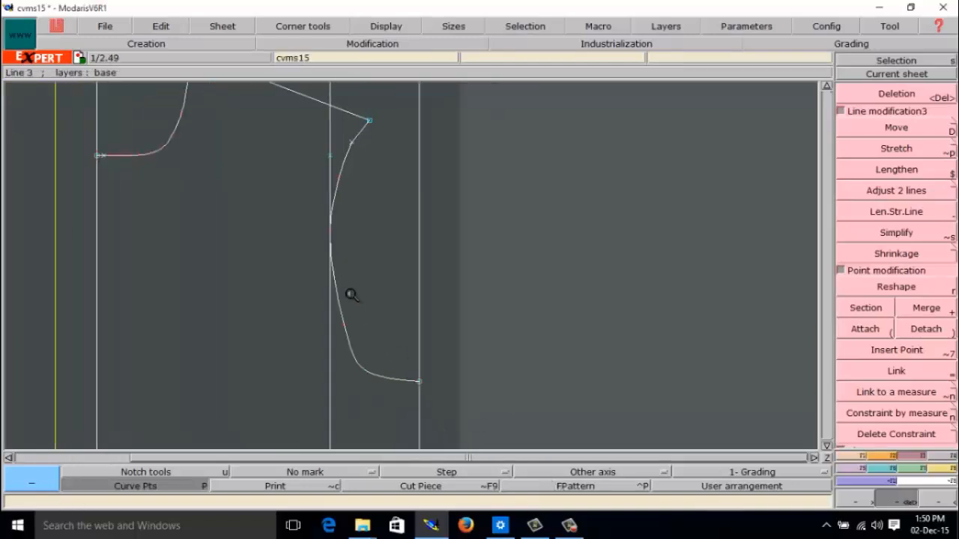
drag(307, 89, 359, 308)
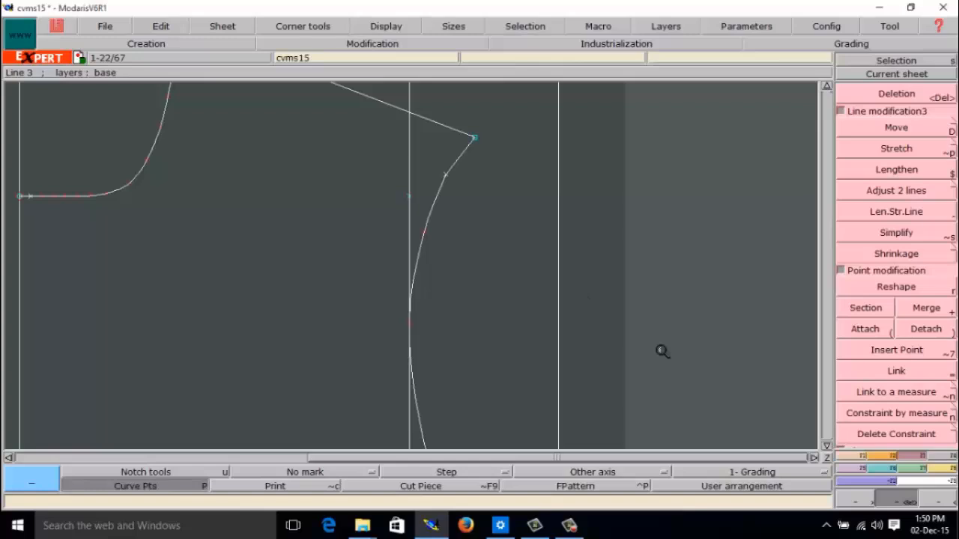
key(r)
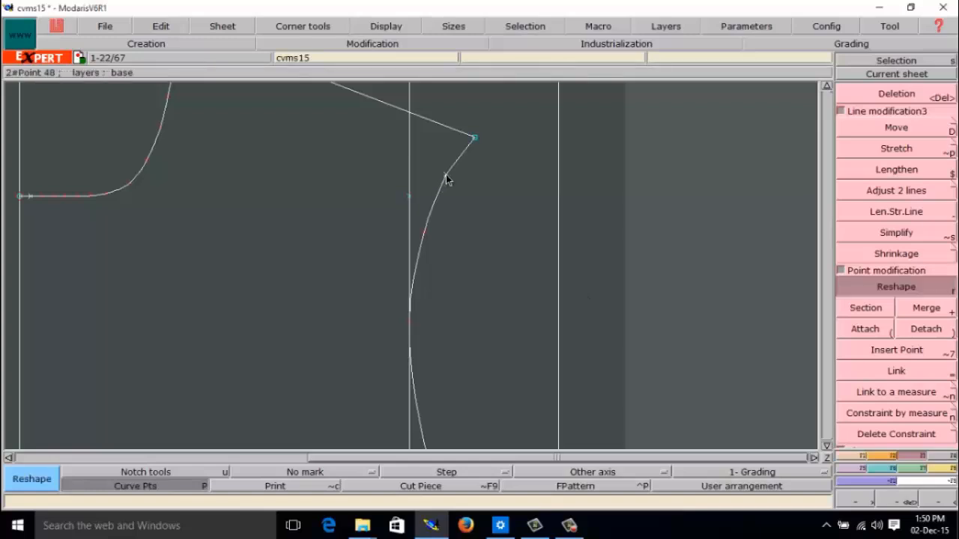
click(446, 176)
click(446, 180)
click(446, 180)
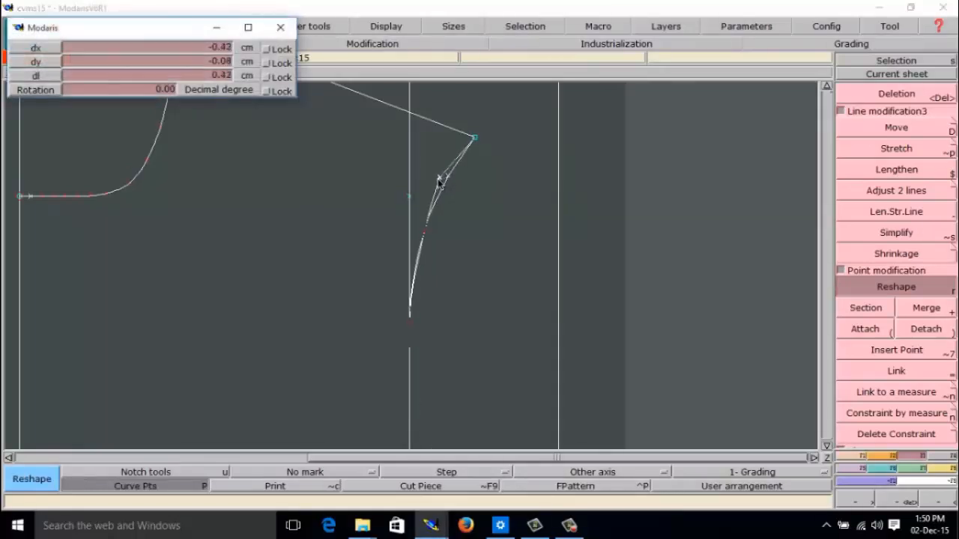
click(439, 183)
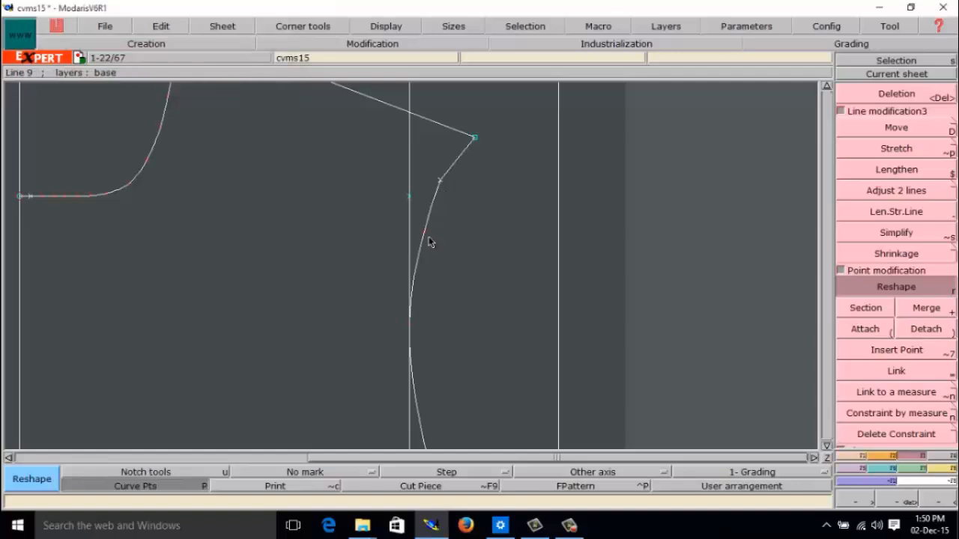
click(440, 185)
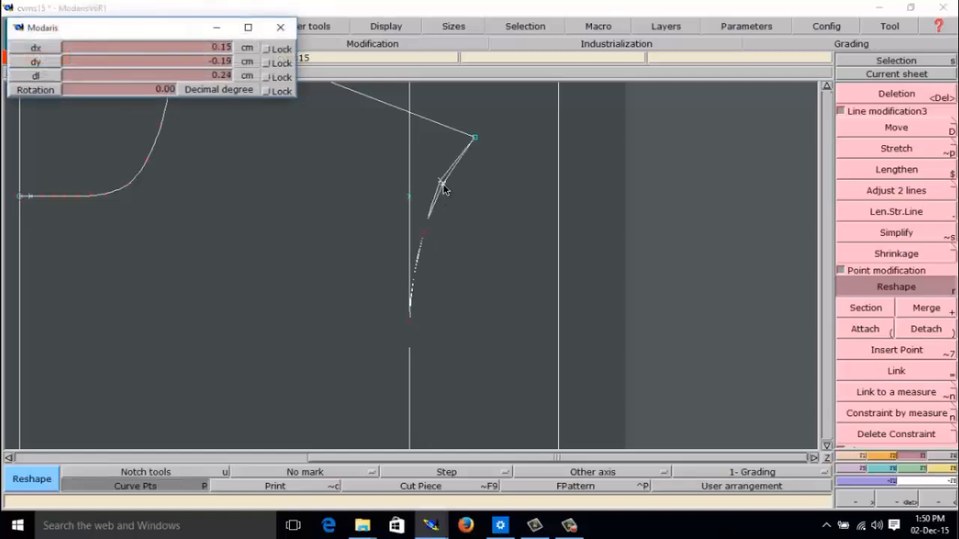
click(443, 192)
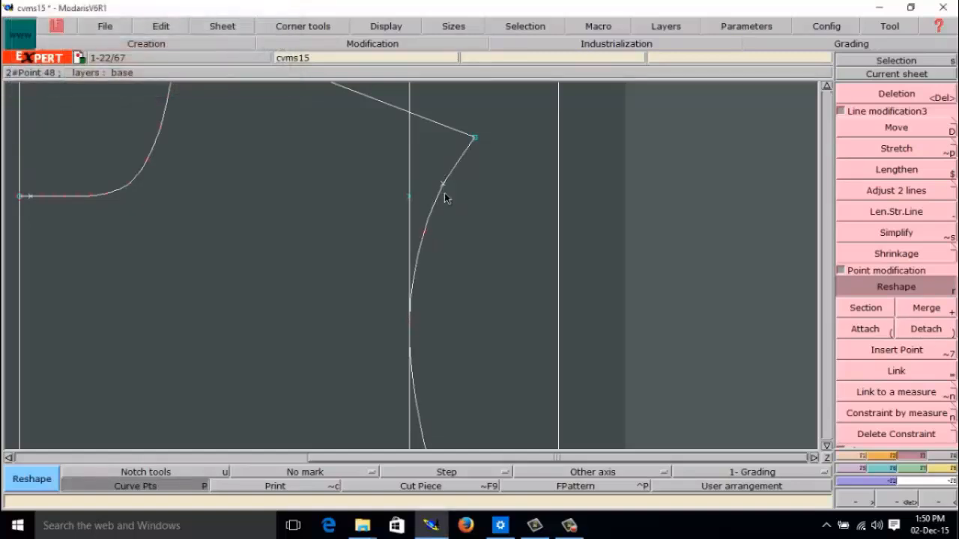
Move the armhole's second curve point up by about 0.4 cm and nudge the uppermost one about 0.1 cm outward and down
click(424, 237)
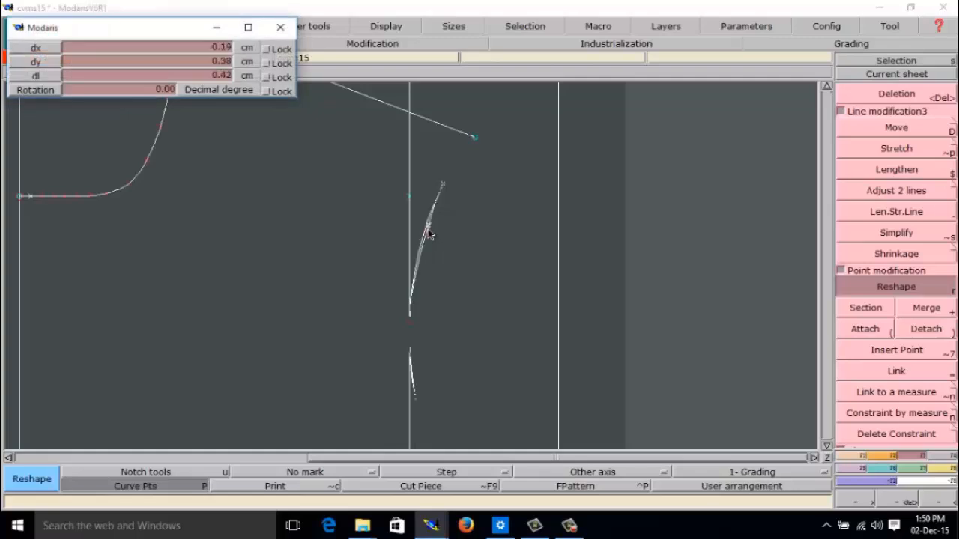
click(428, 233)
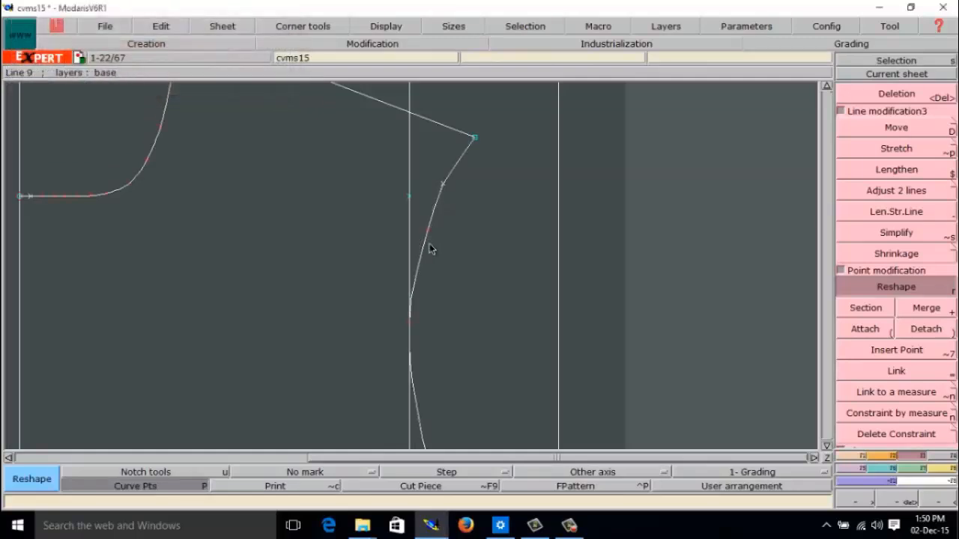
click(443, 188)
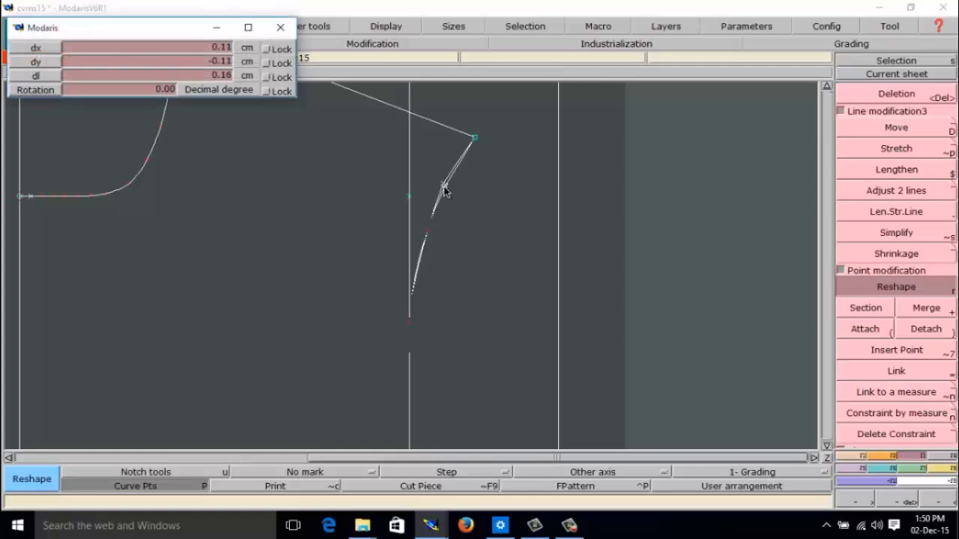
click(445, 193)
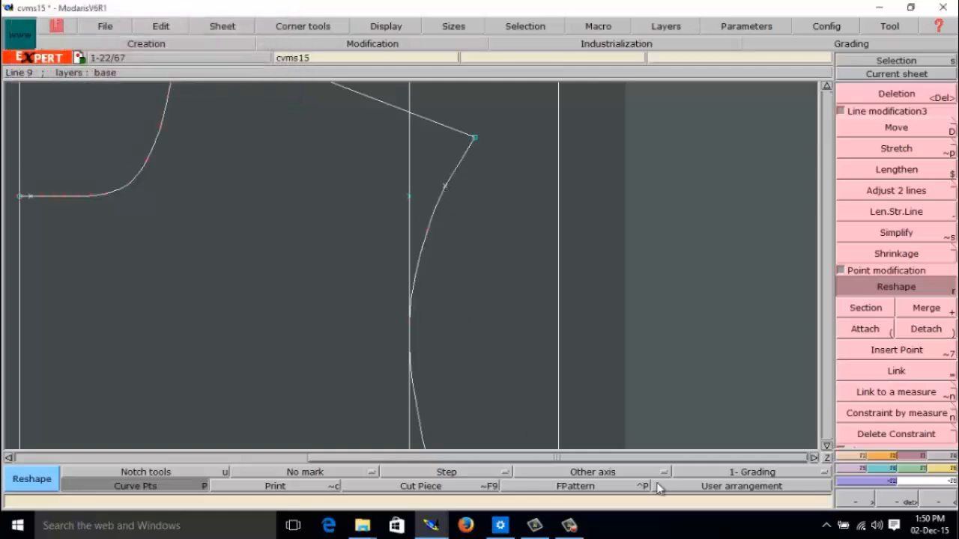
Reshape the armhole's bottom bend by repositioning its lowest curve point outward and down for a smooth run into the side edge
click(928, 500)
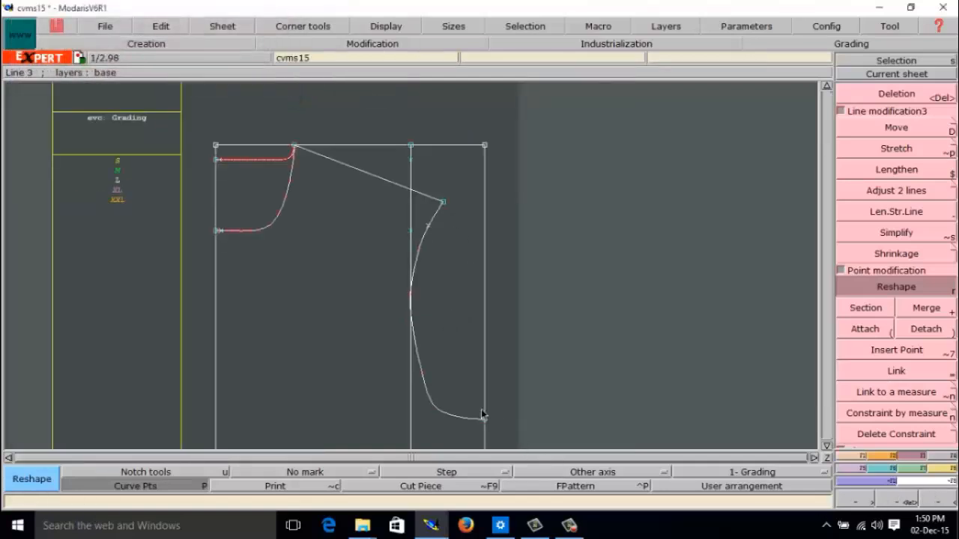
click(435, 412)
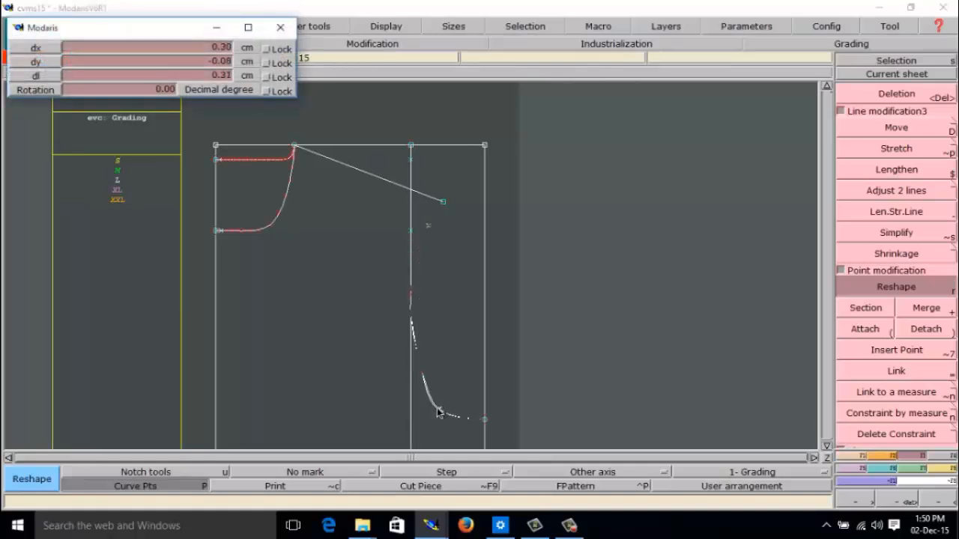
click(435, 407)
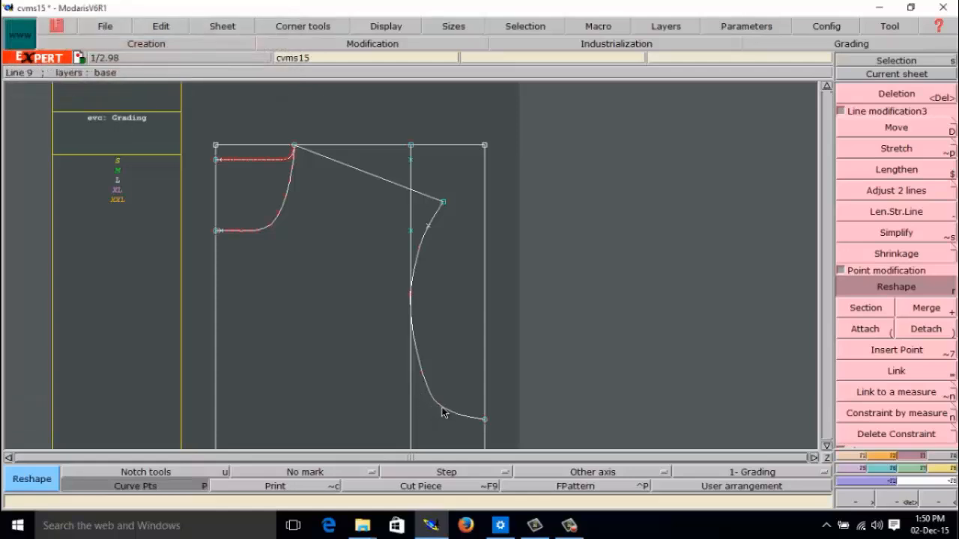
click(439, 408)
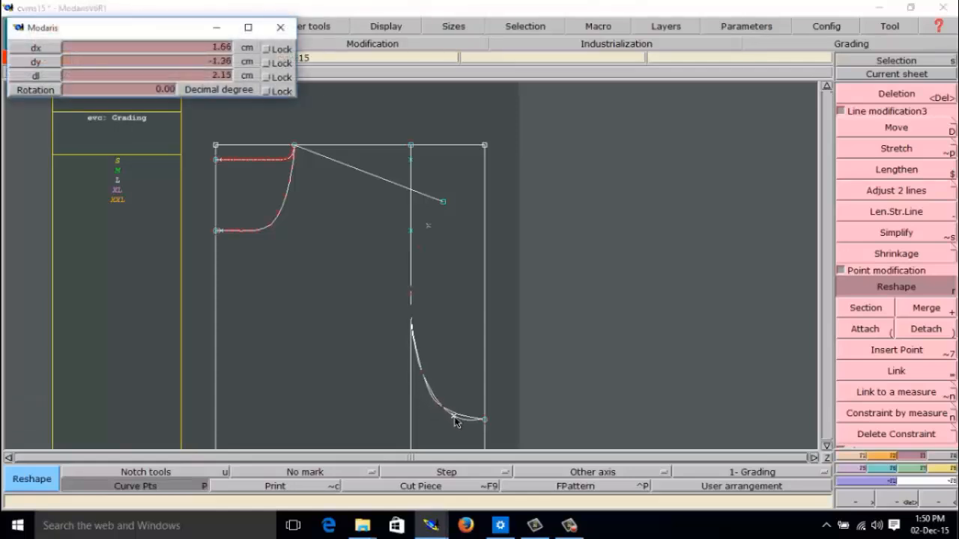
click(454, 419)
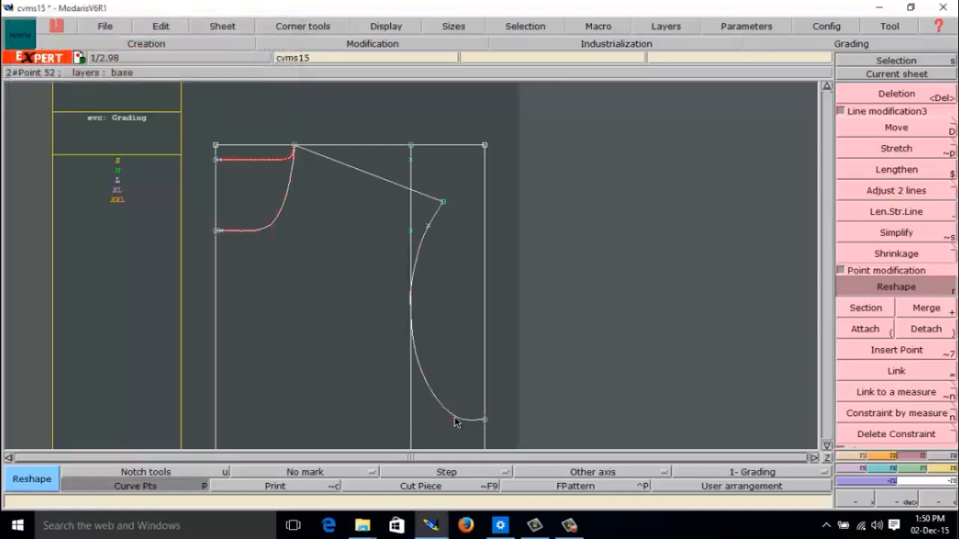
click(455, 422)
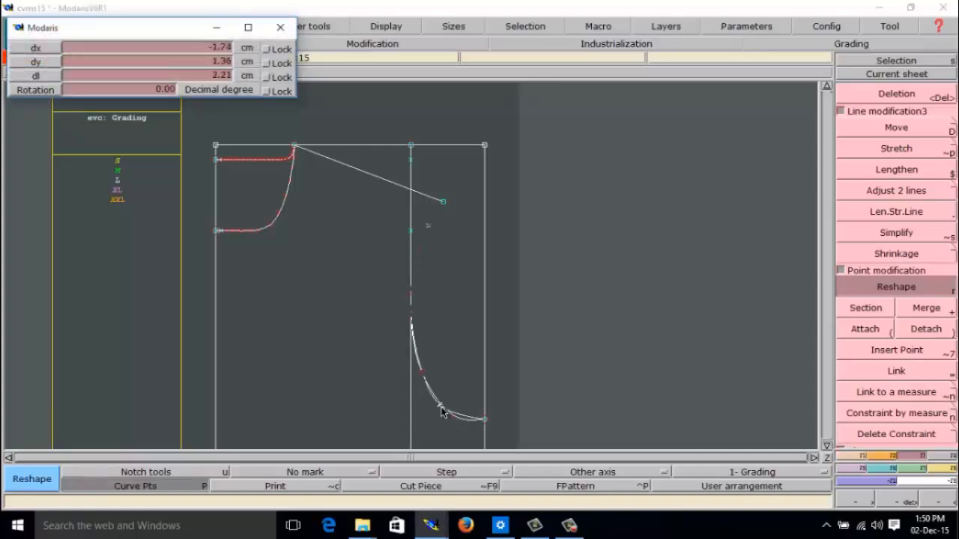
click(450, 418)
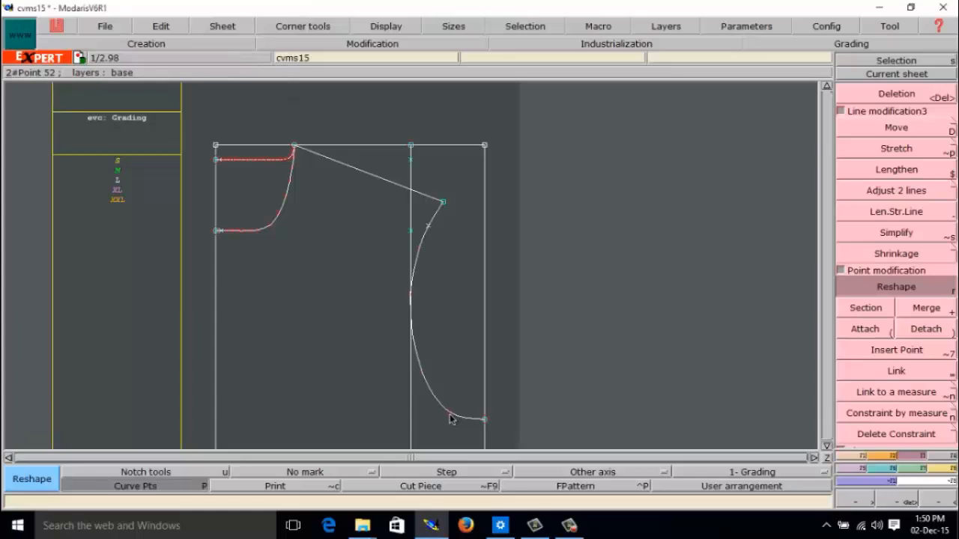
Fine-tune the lower armhole by nudging its second-lowest curve point and moving the lowest one about 0.3 cm outward
click(424, 381)
click(423, 384)
click(452, 418)
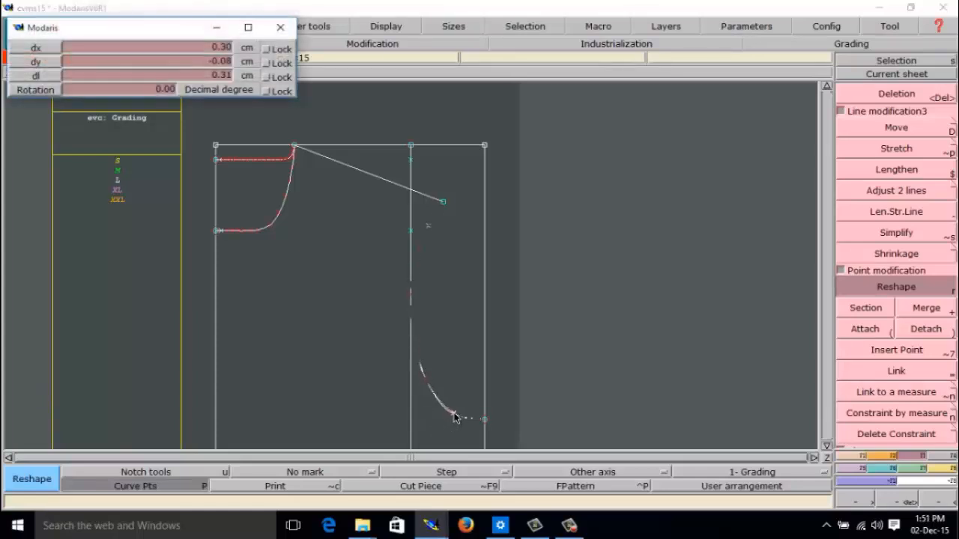
click(455, 418)
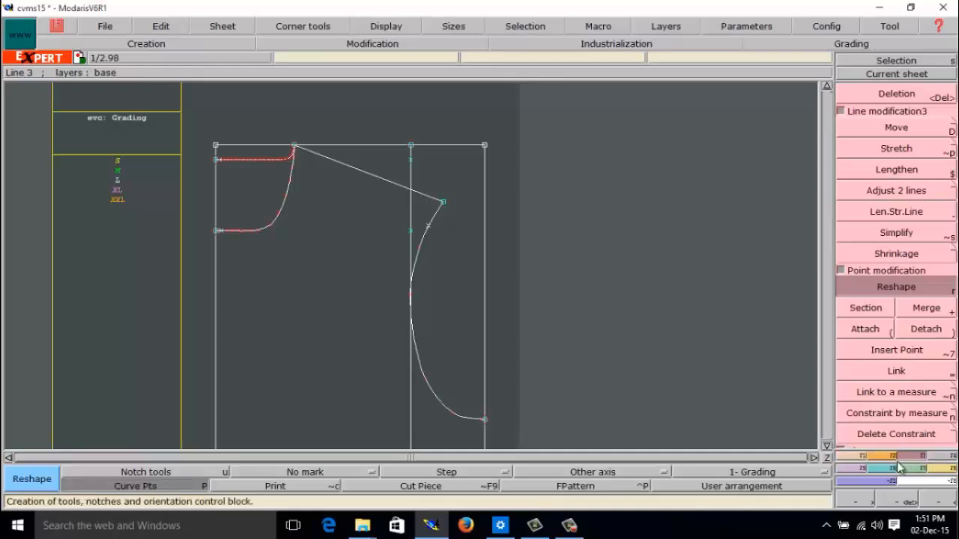
Delete the vertical construction line that runs down from the top edge past the armhole curve
click(885, 96)
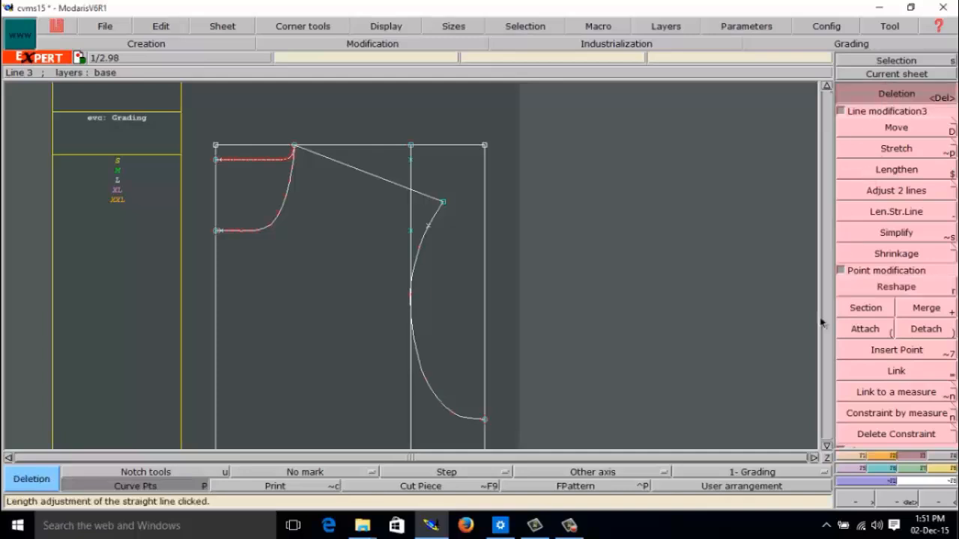
click(411, 171)
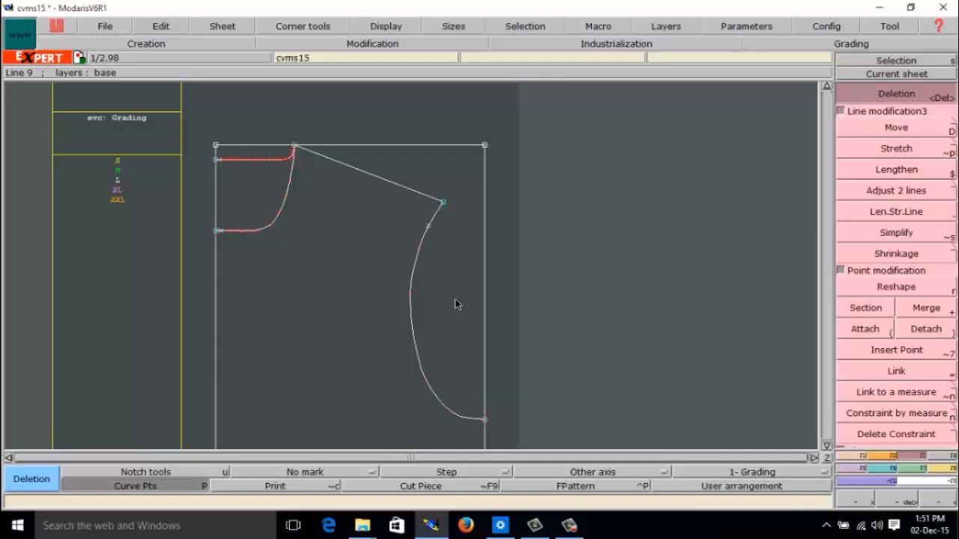
Draw a steep straight construction line up from the hem's side-seam corner, with its end 1 cm inward (dx -1 cm)
click(935, 500)
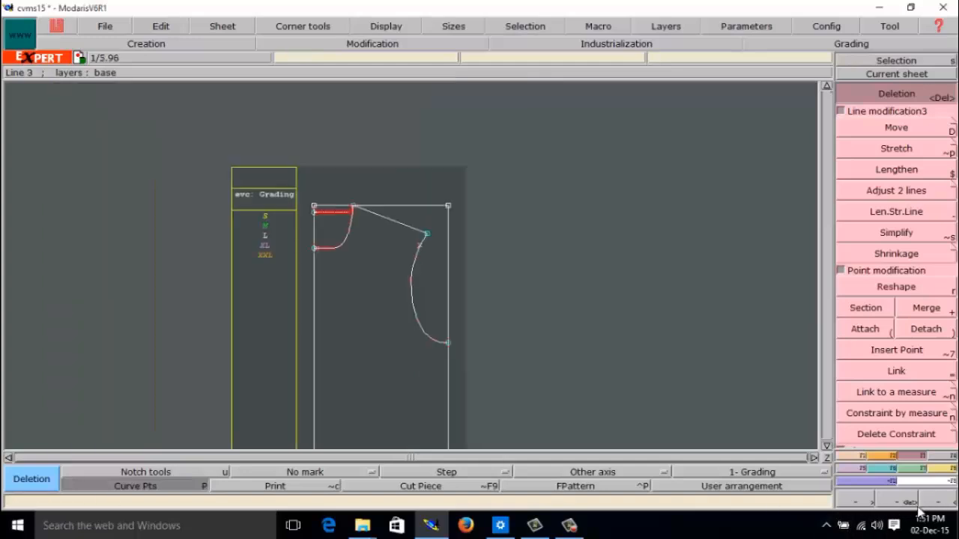
click(926, 504)
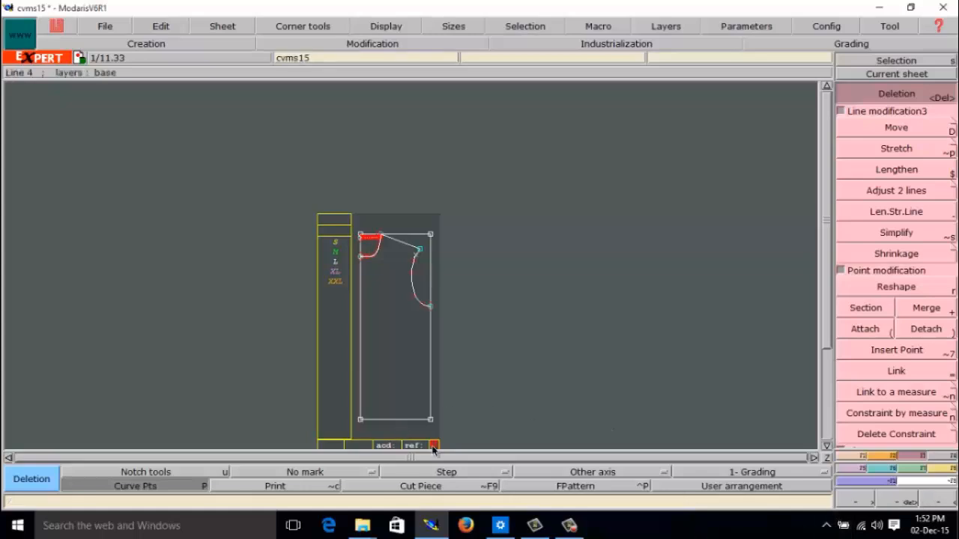
click(897, 500)
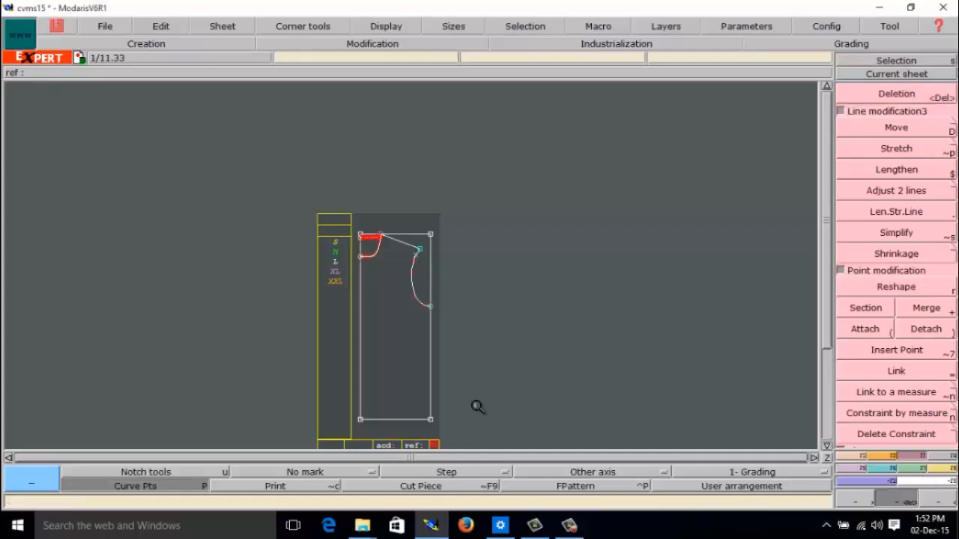
drag(474, 397, 273, 435)
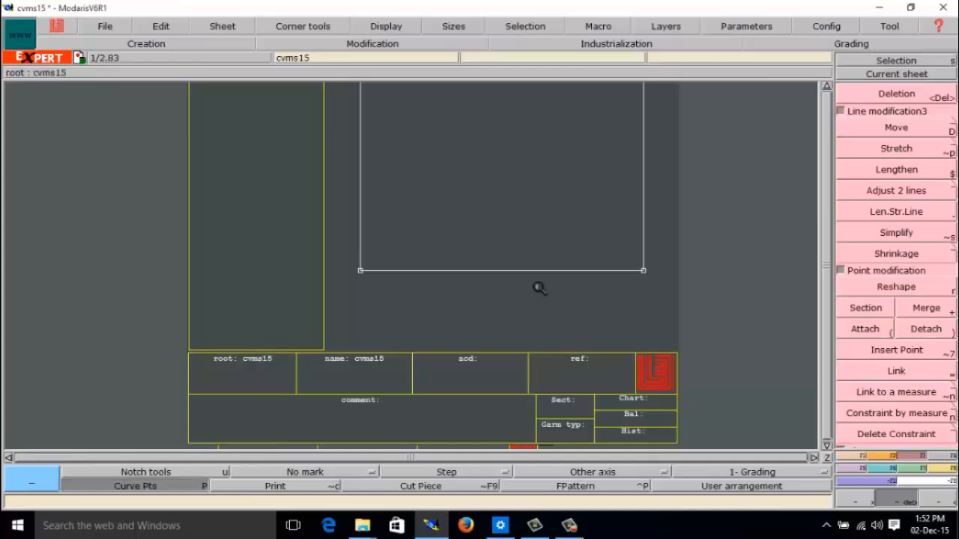
drag(716, 223, 188, 322)
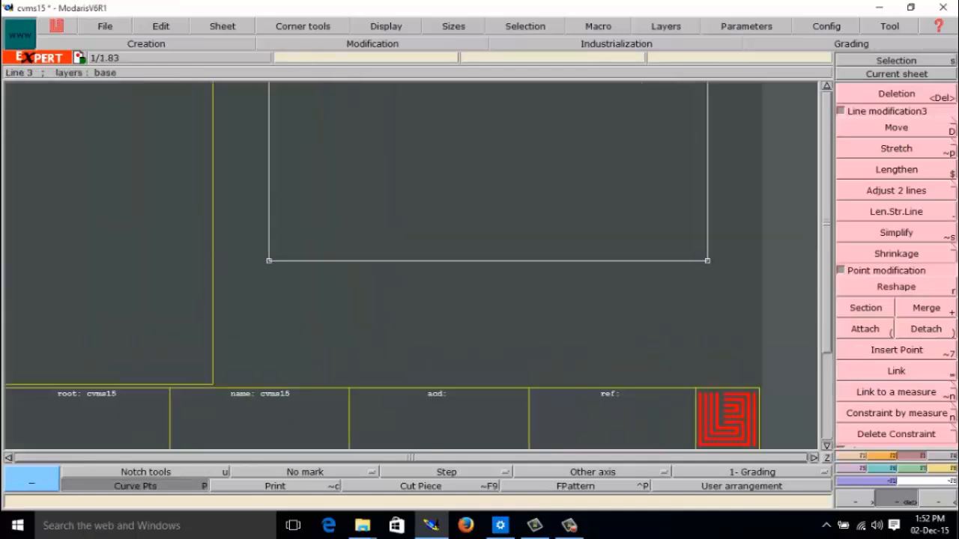
right_click(342, 165)
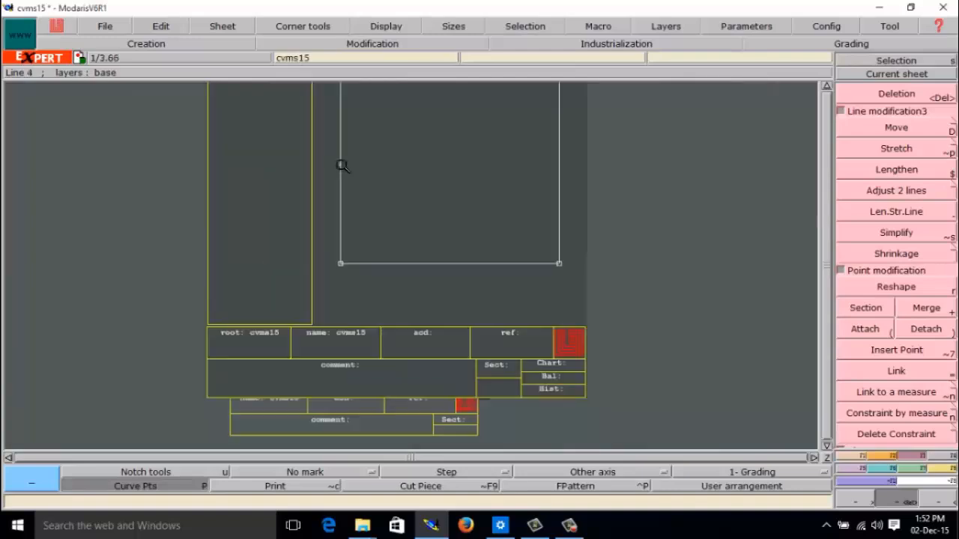
click(721, 383)
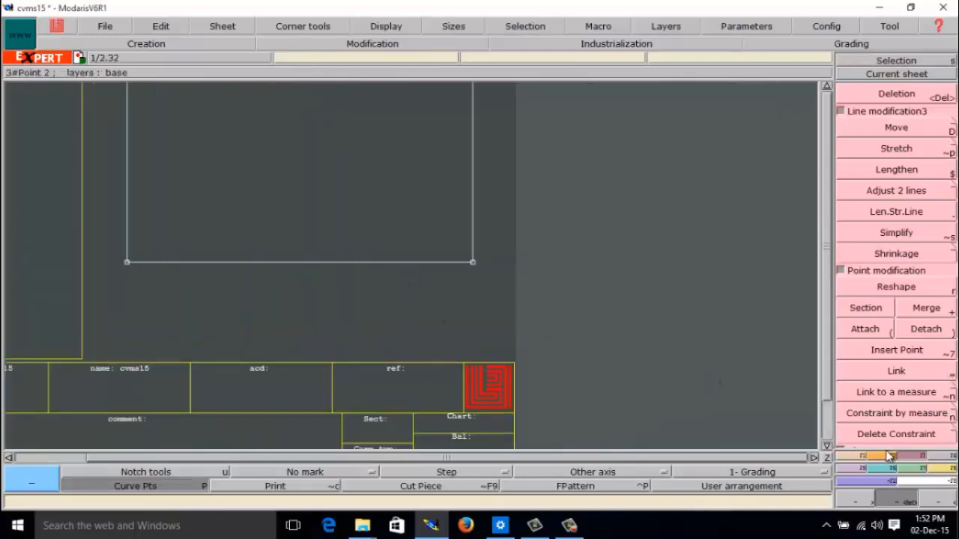
click(849, 454)
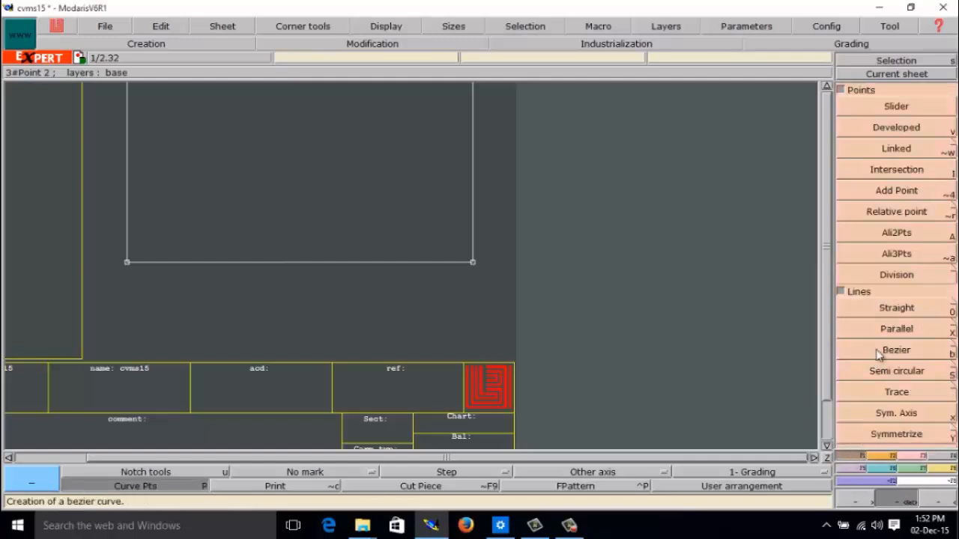
click(871, 311)
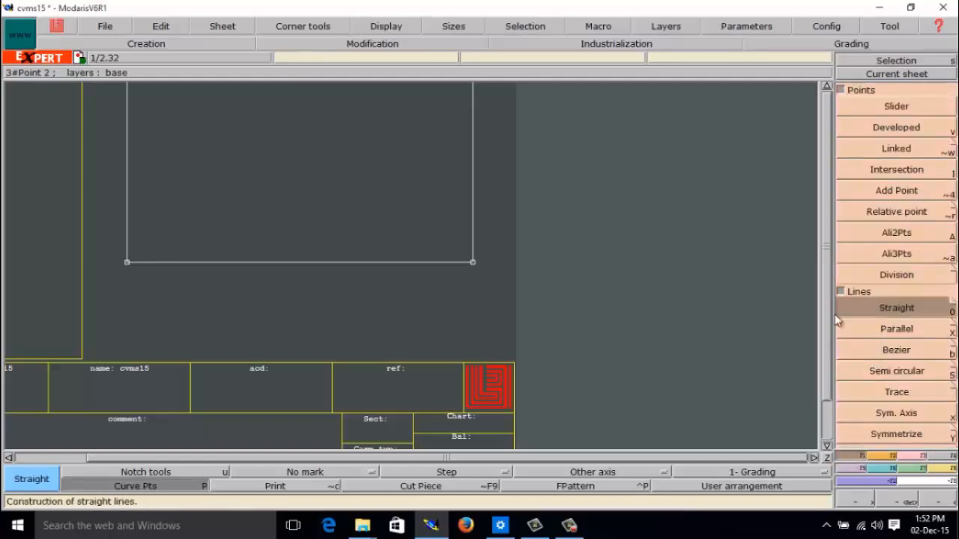
click(473, 263)
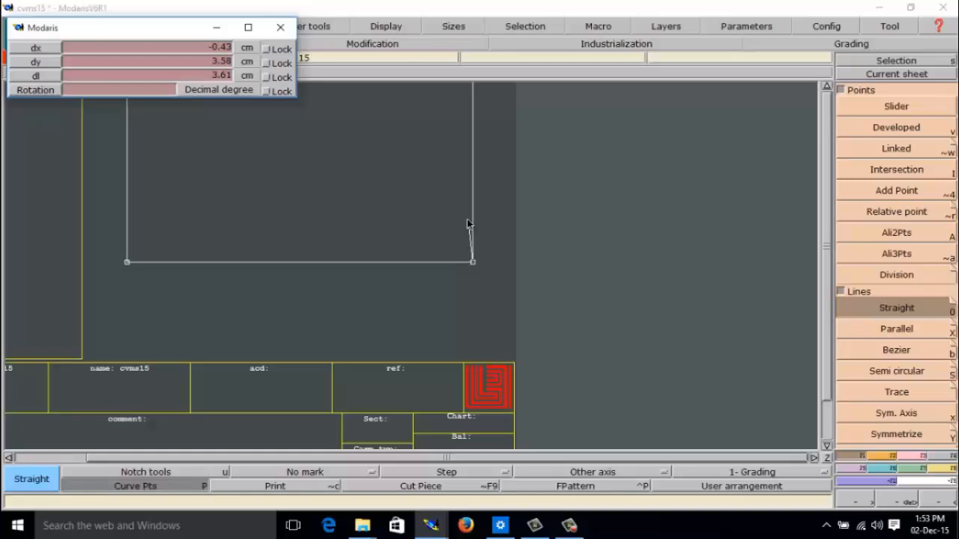
key(Down)
key(BackSpace)
text(-1)
key(Return)
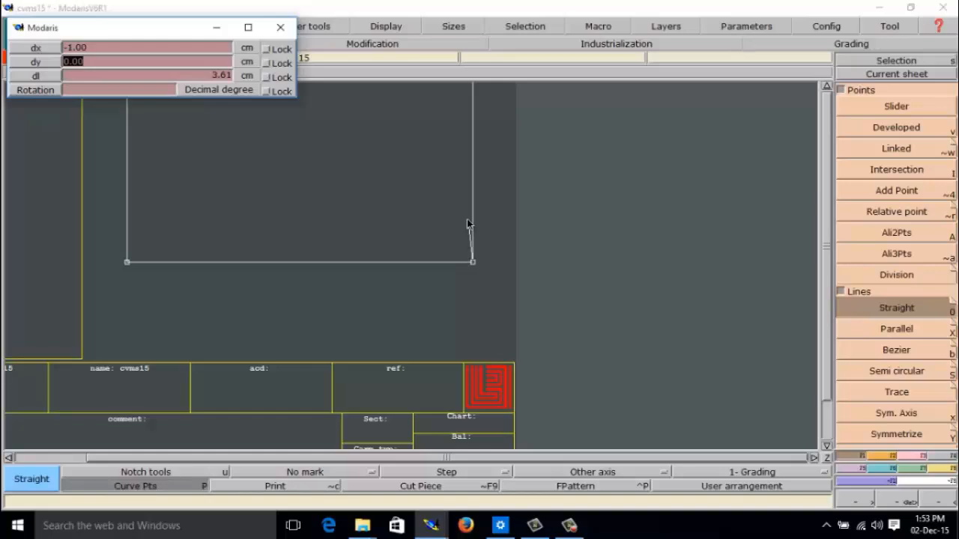
key(Return)
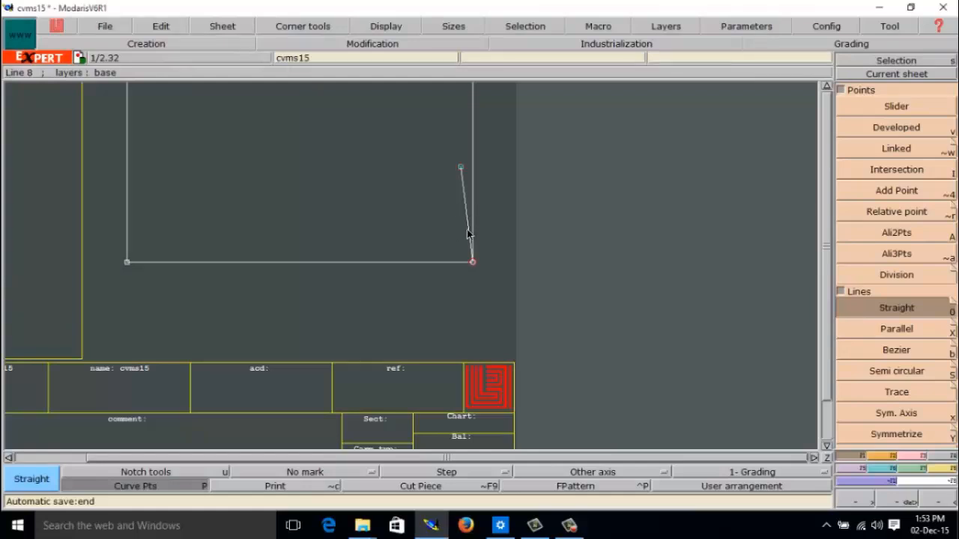
Delete the steep construction line at the hem's side corner, keeping its upper endpoint as a reference point
click(913, 456)
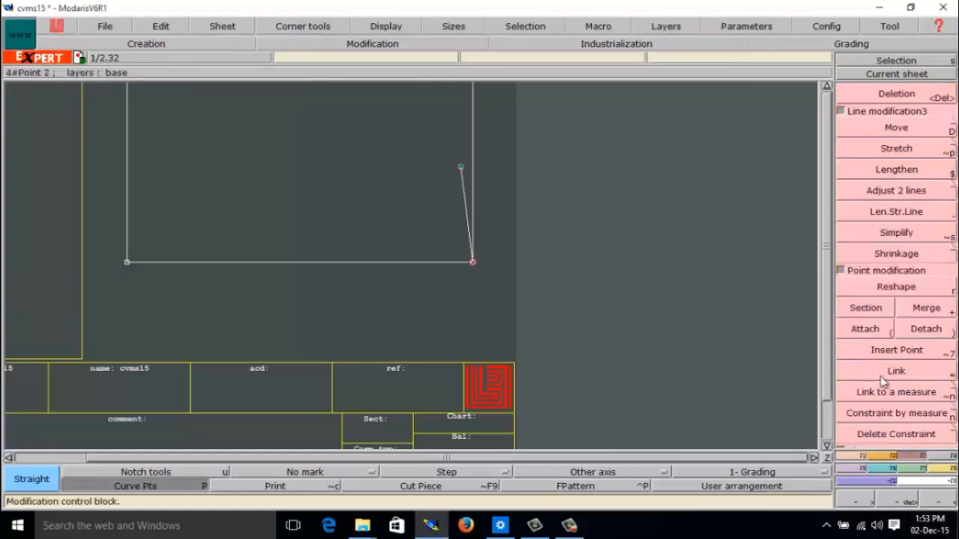
click(899, 95)
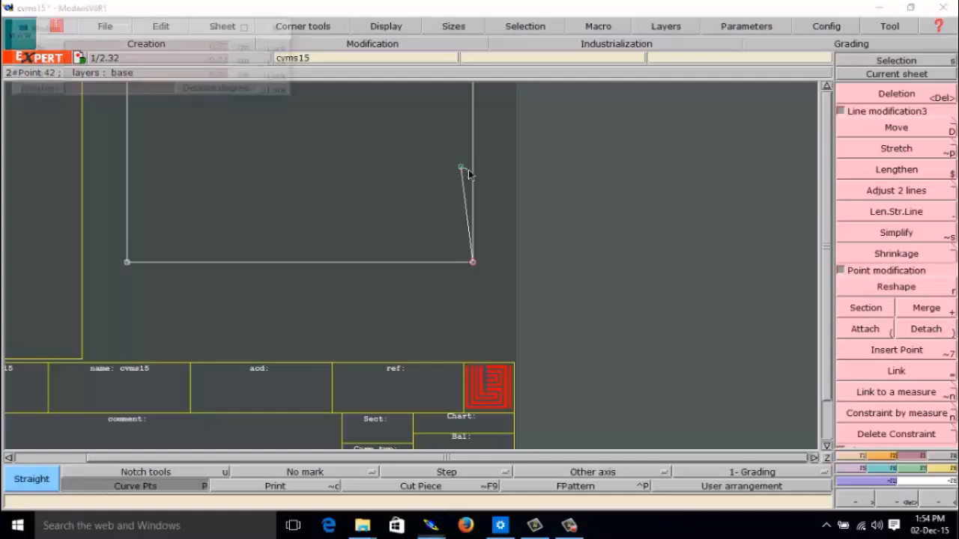
click(463, 170)
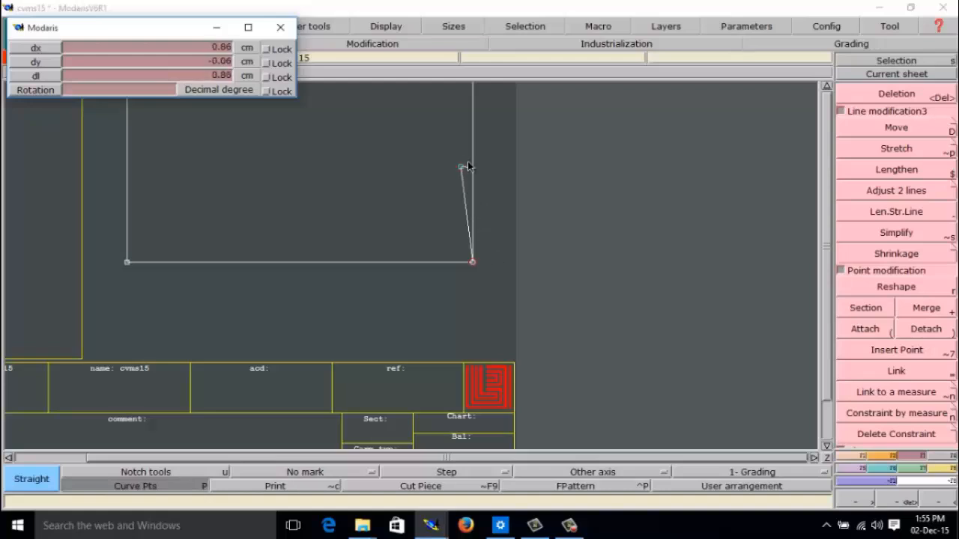
click(462, 168)
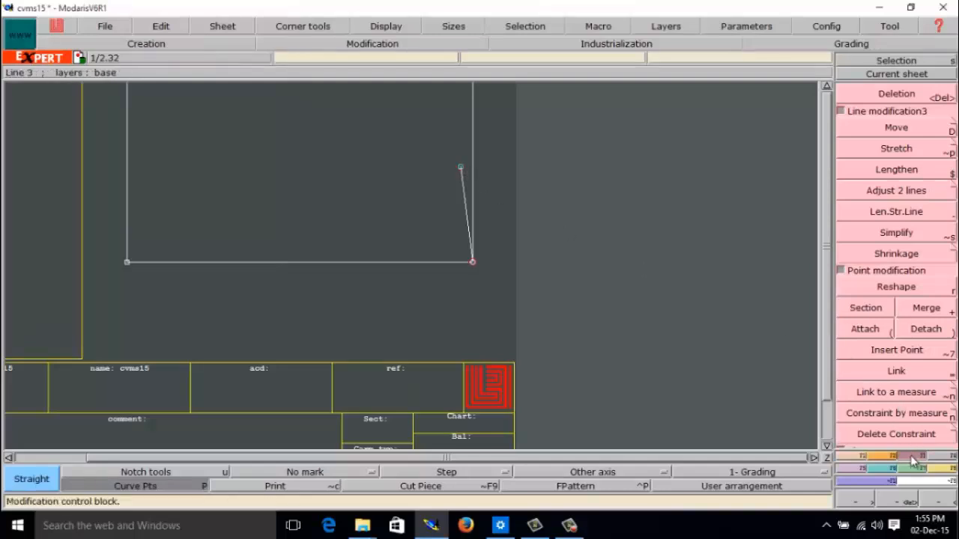
click(893, 99)
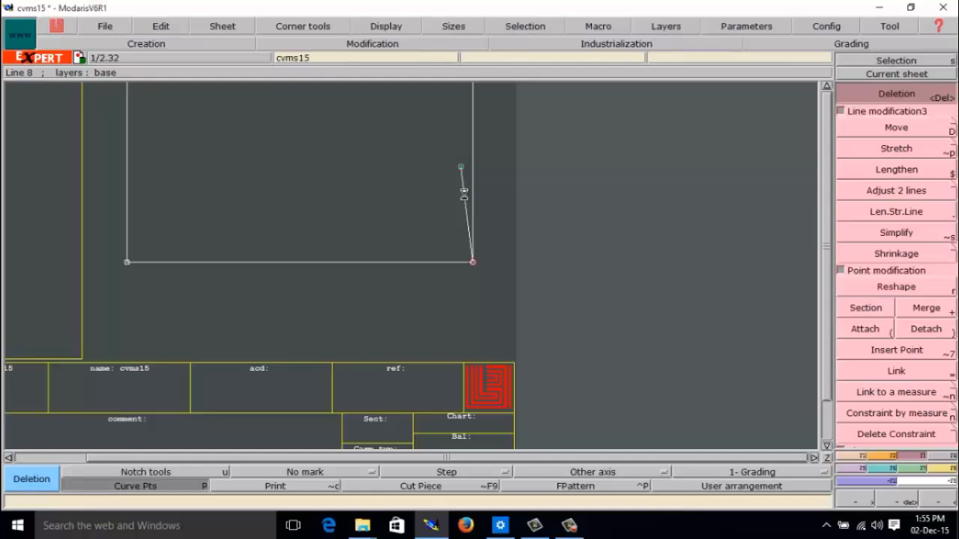
click(465, 199)
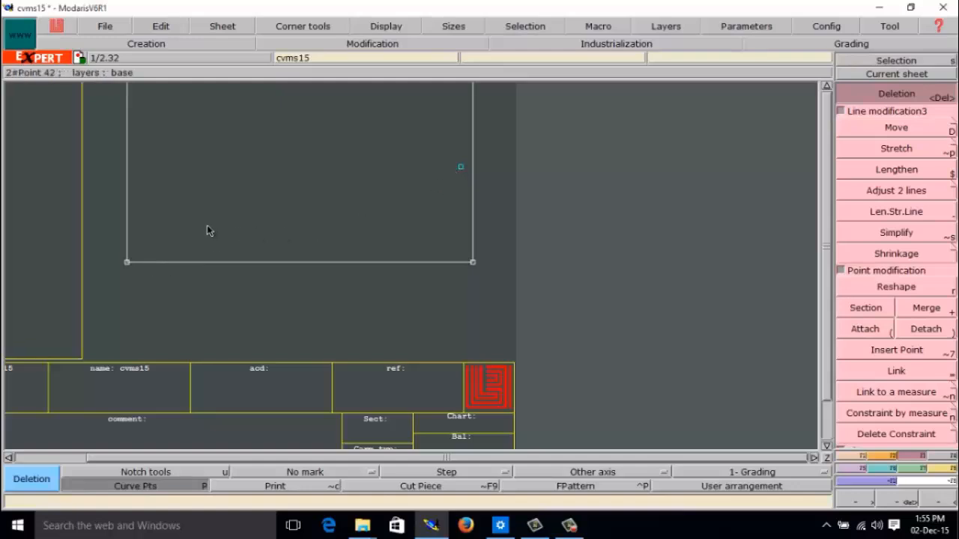
Draw an S-shaped Bezier hem about 29.5 cm long from the raised reference point through two curve points to the opposite bottom corner
click(861, 456)
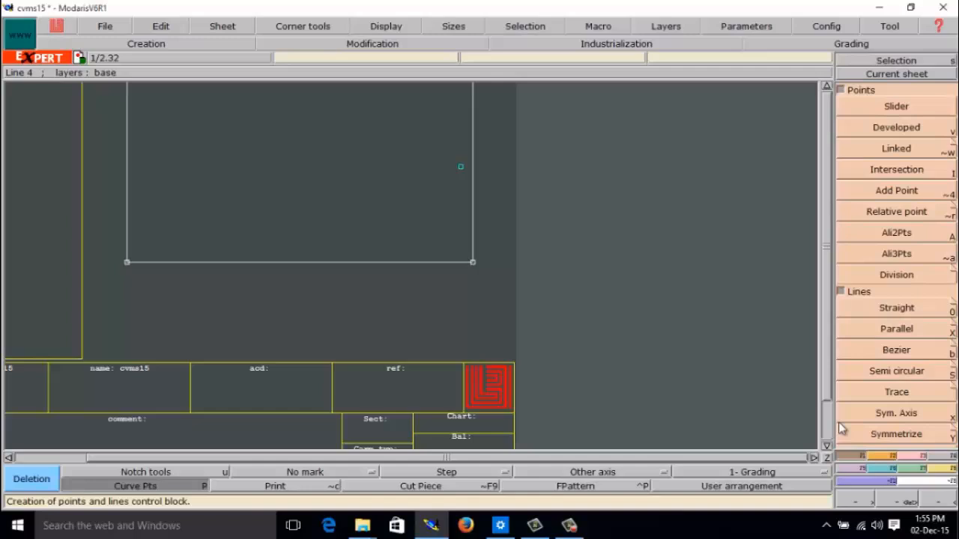
click(898, 351)
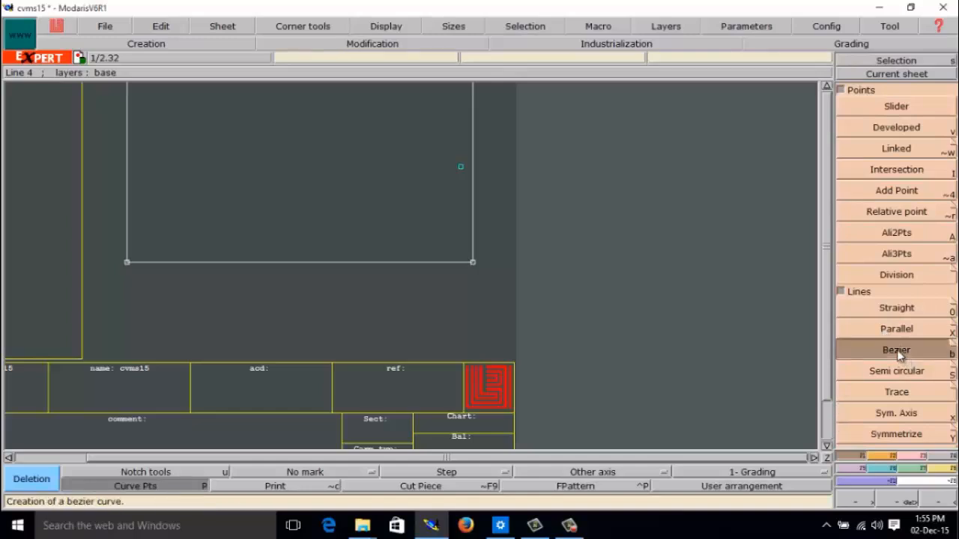
click(458, 169)
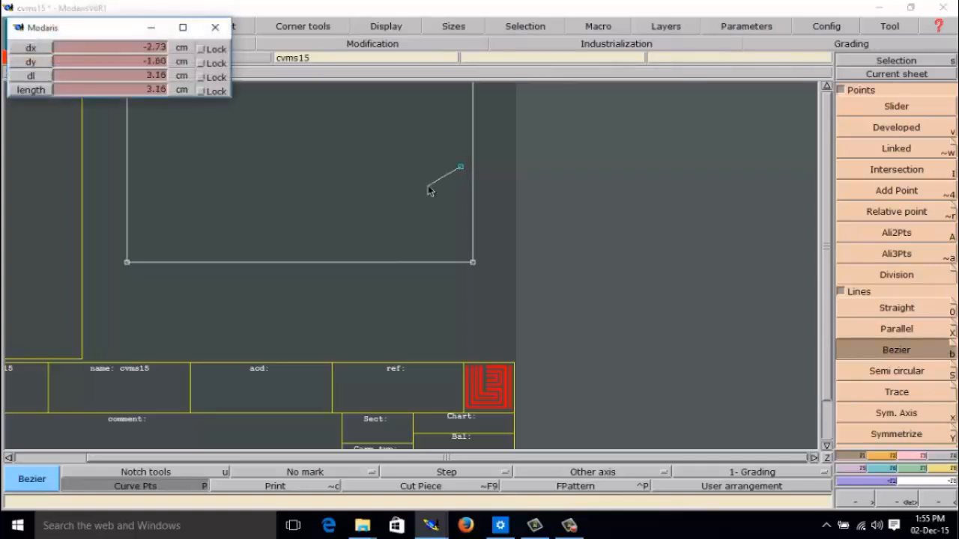
click(371, 179)
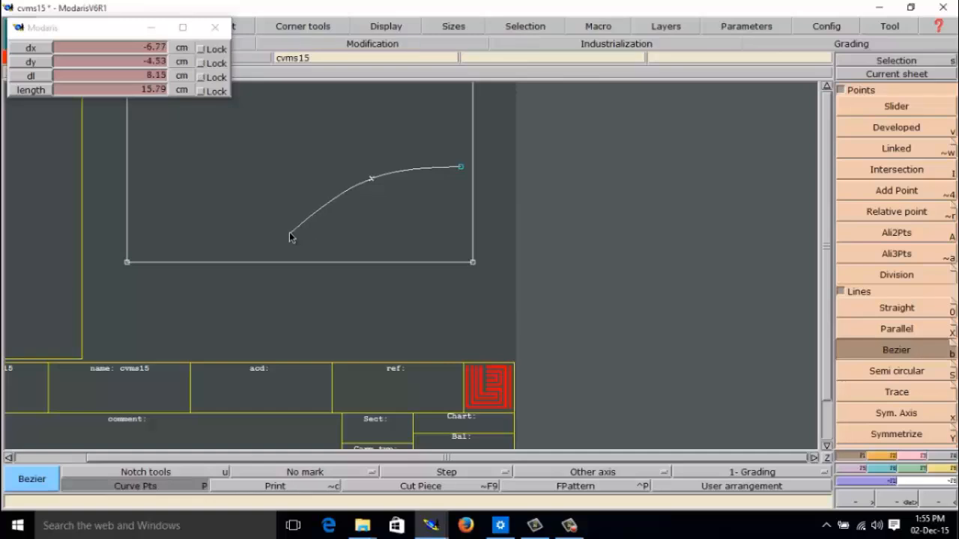
click(259, 239)
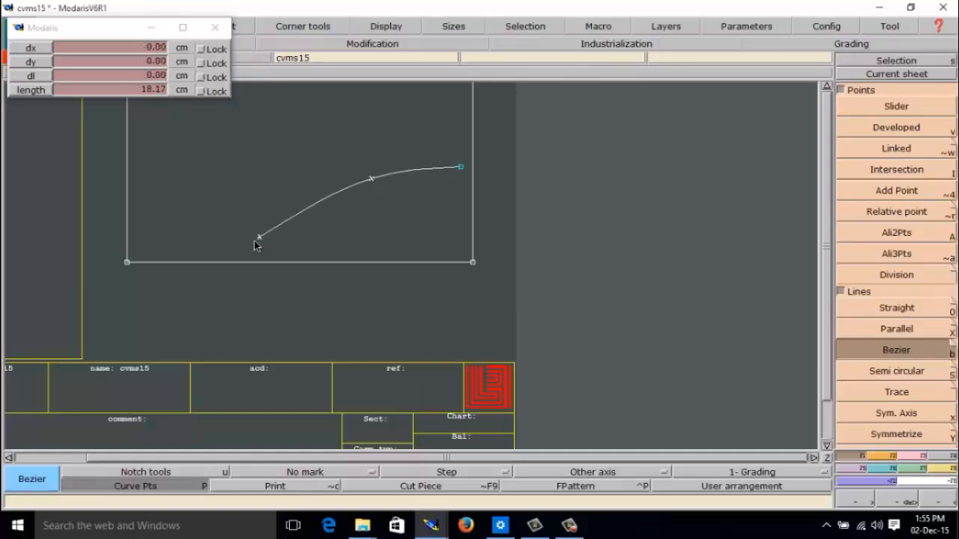
click(126, 263)
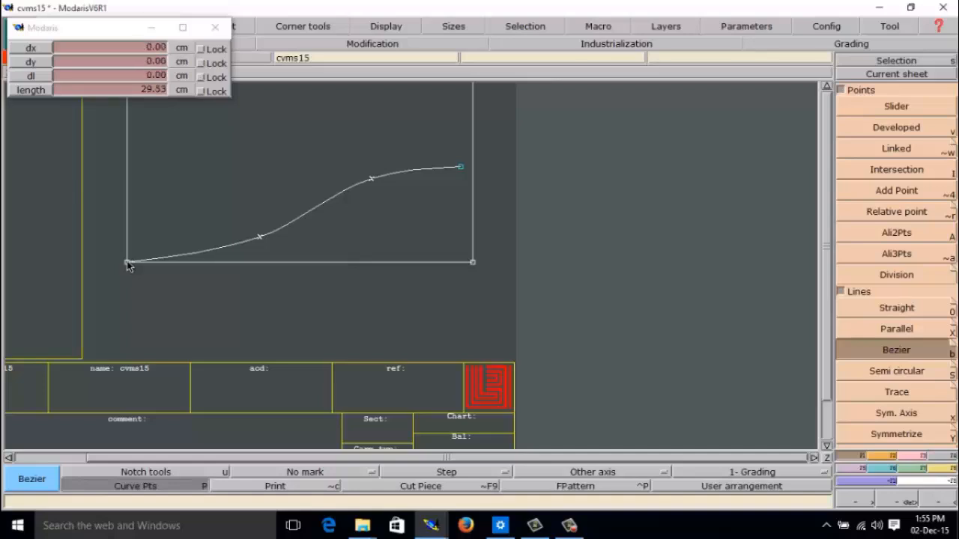
right_click(126, 262)
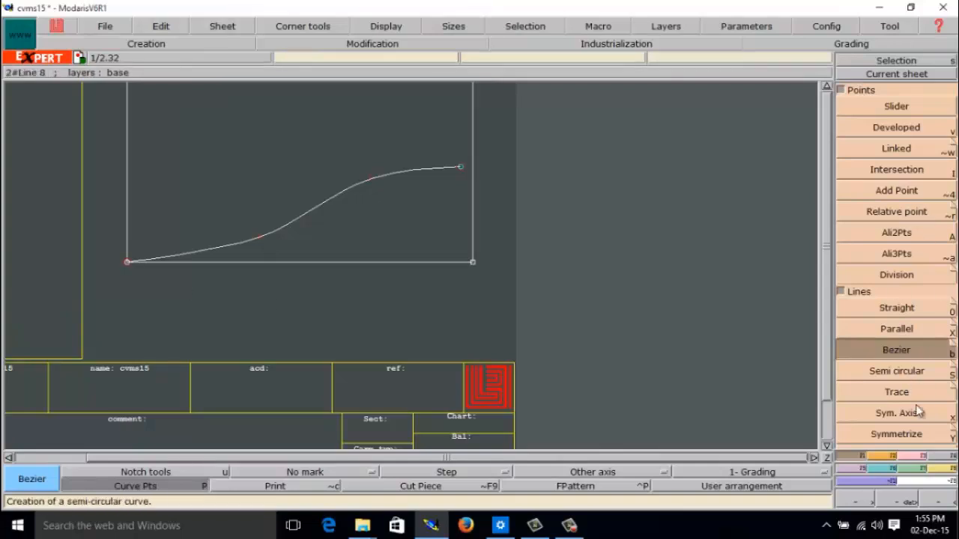
Reshape the hem curve by moving its lower curve point about 0.9 cm toward the side seam and 1.1 cm down
click(912, 457)
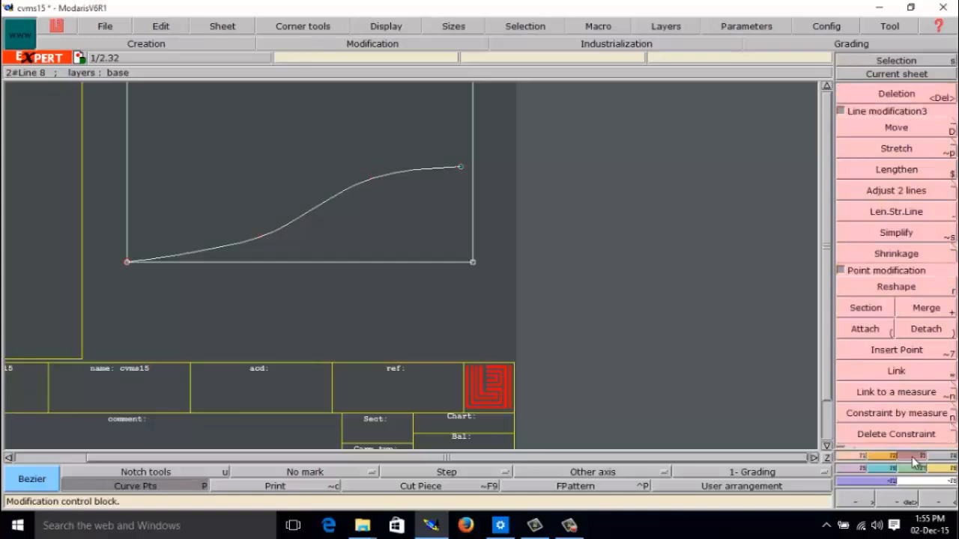
click(891, 288)
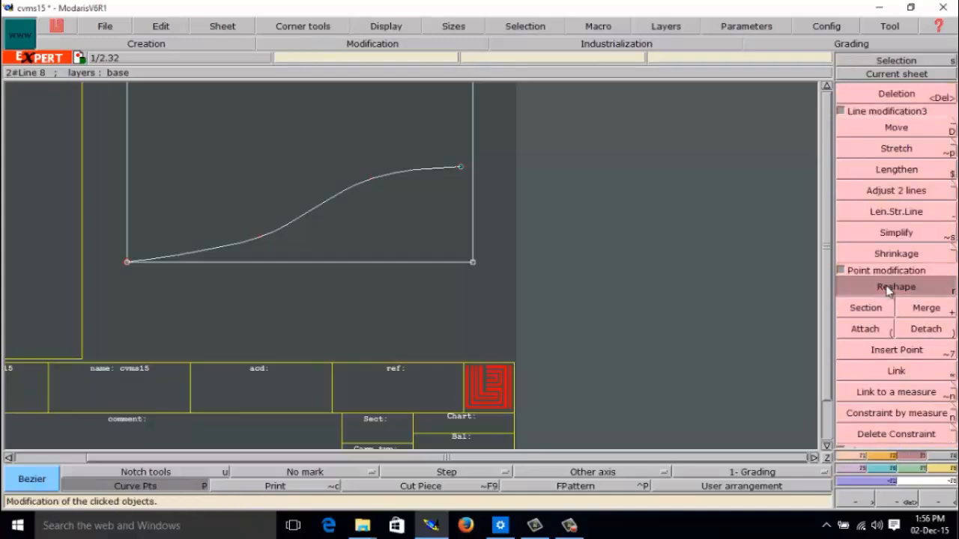
click(261, 244)
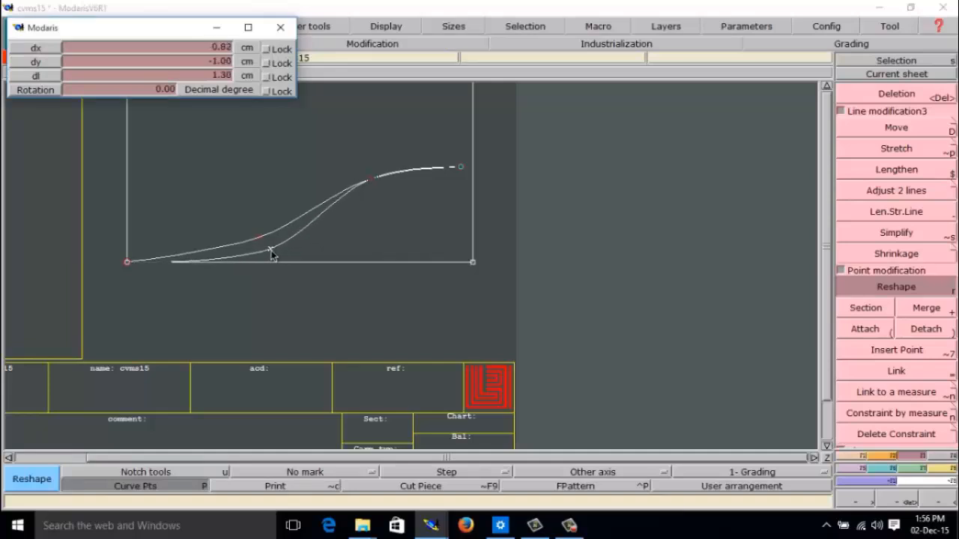
click(271, 254)
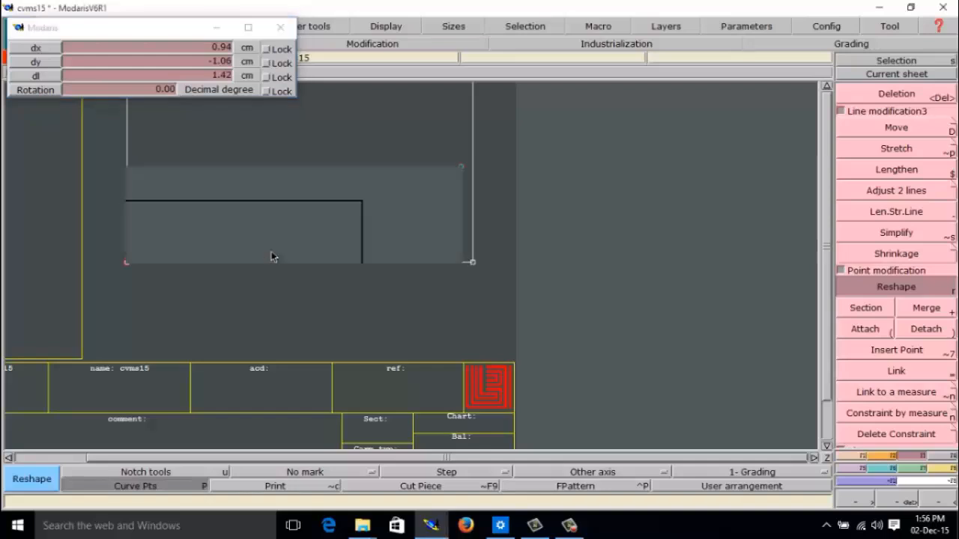
click(272, 251)
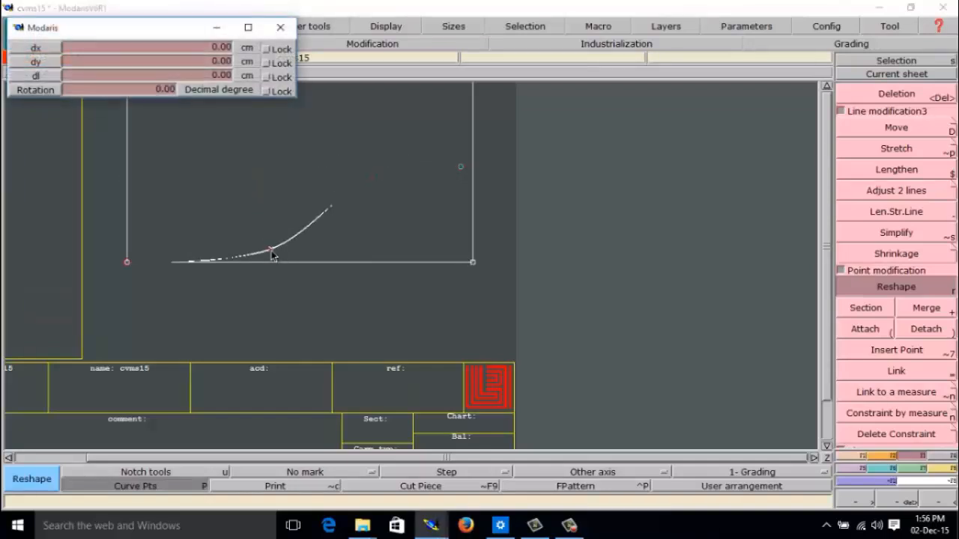
click(271, 251)
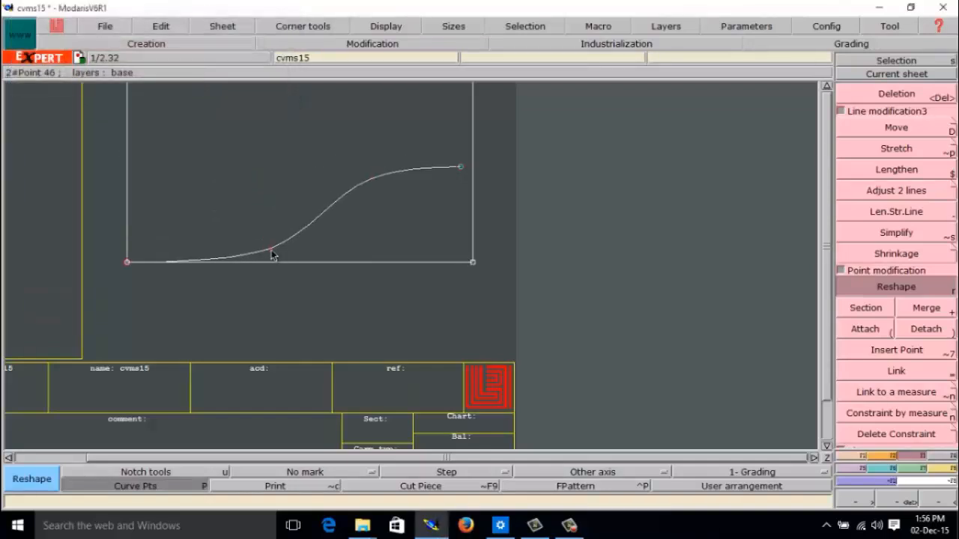
Nudge the hem's lower curve point about 0.2 cm back from the side seam and fine-adjust the upper curve point
click(272, 252)
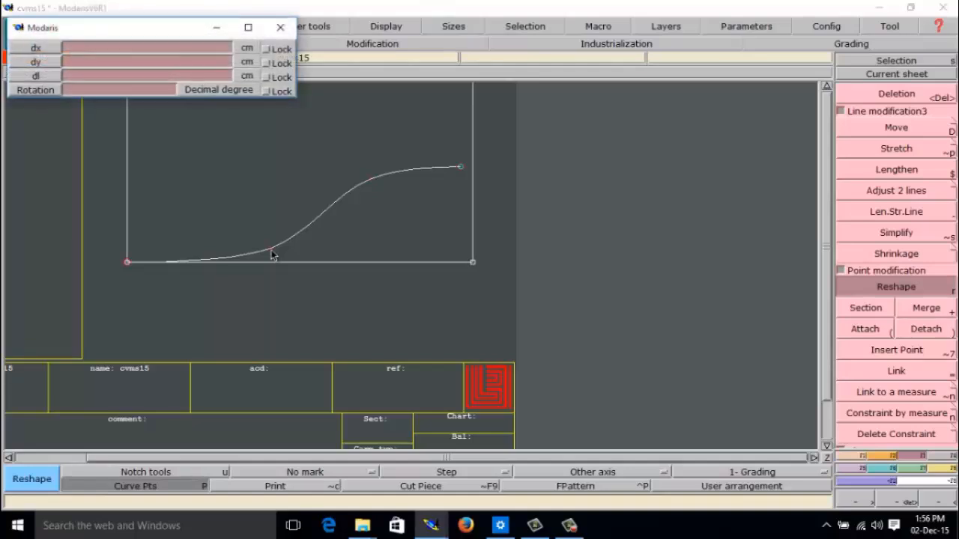
drag(271, 251, 268, 250)
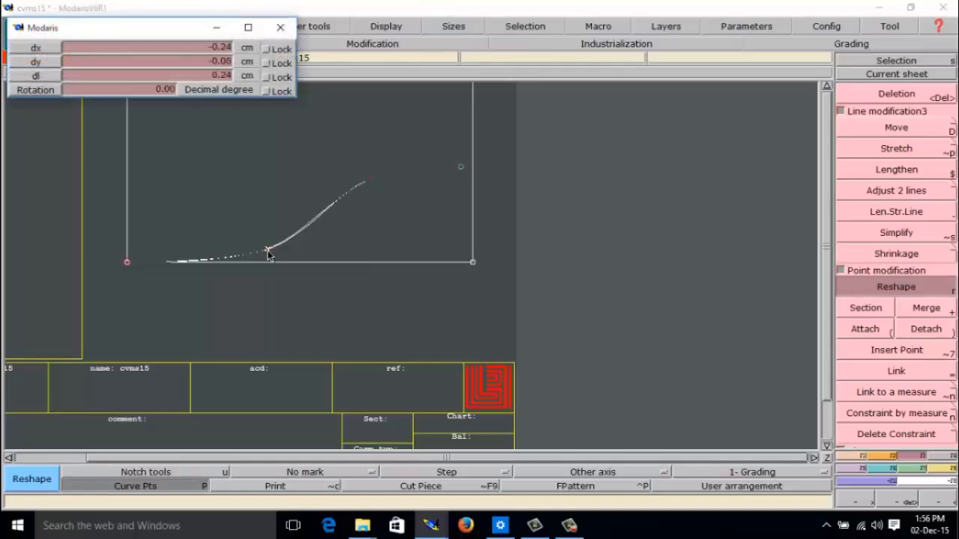
click(268, 251)
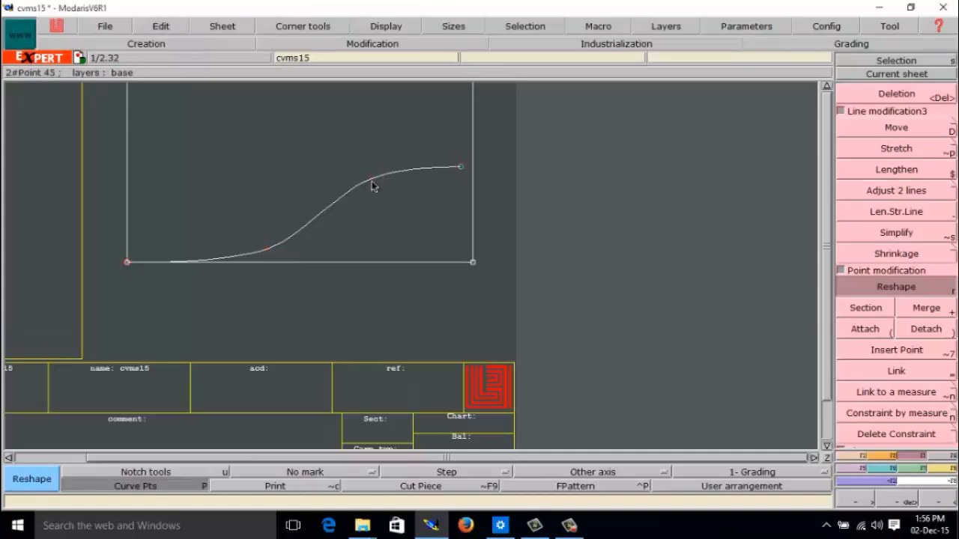
drag(372, 180, 370, 180)
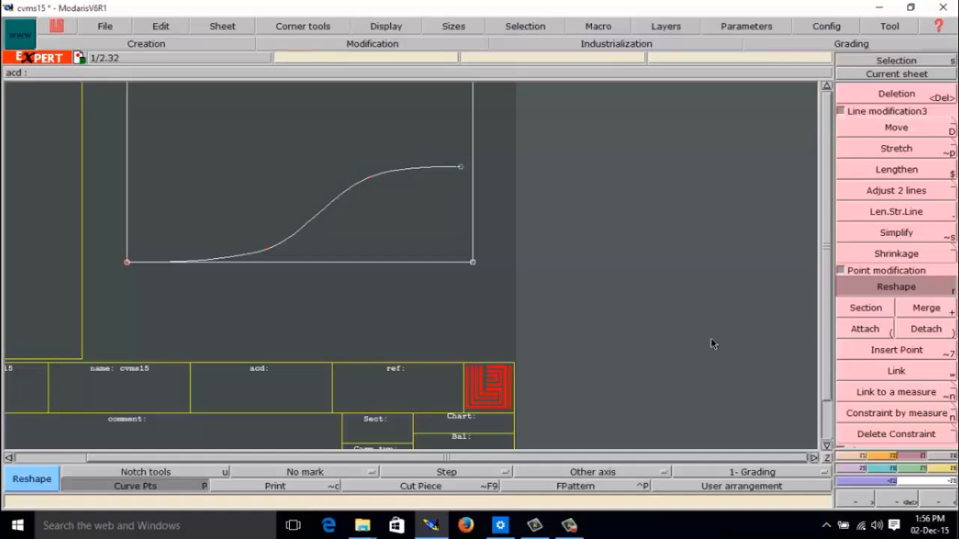
click(933, 502)
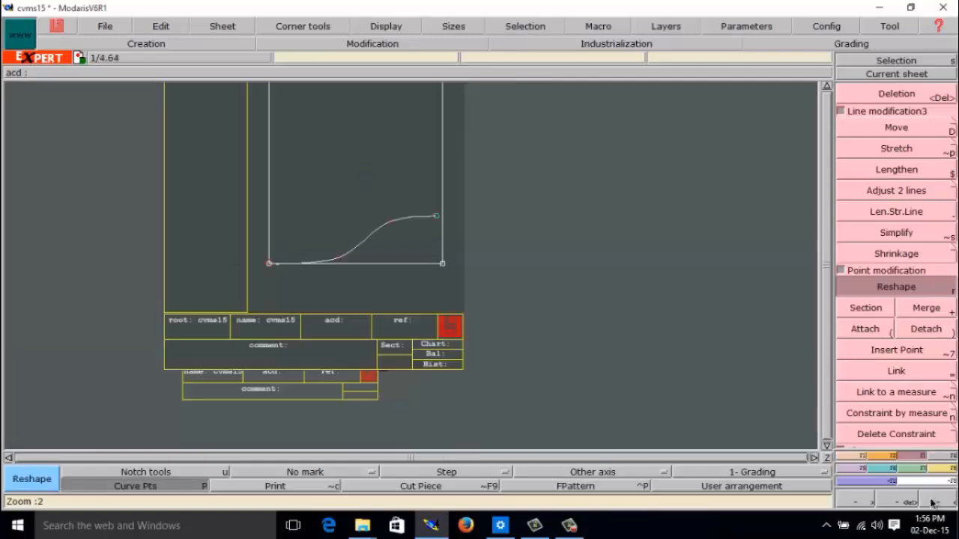
click(933, 503)
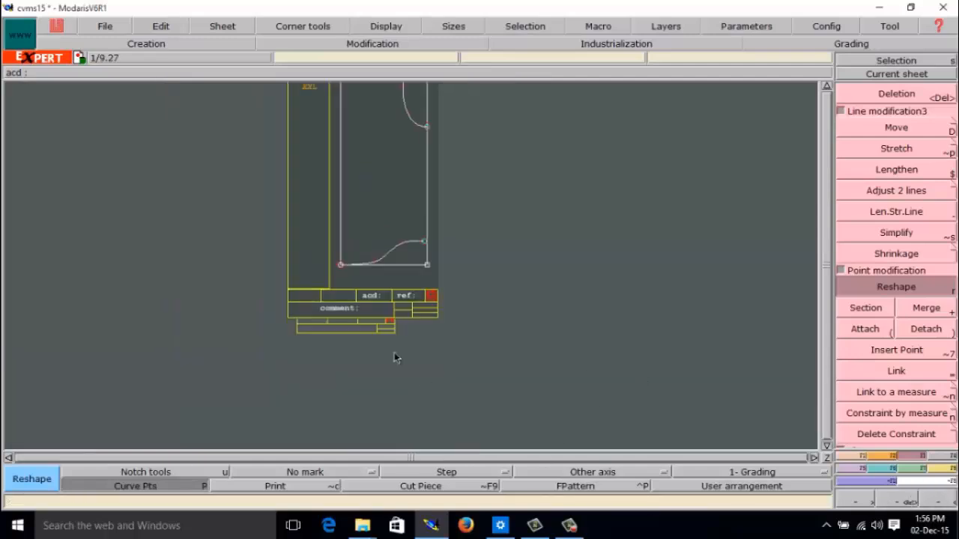
click(882, 460)
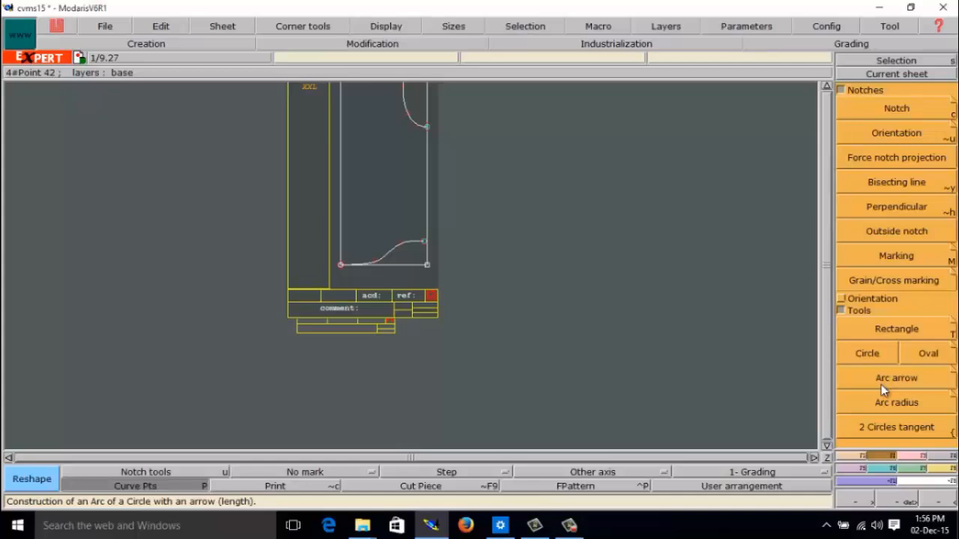
click(881, 385)
click(896, 499)
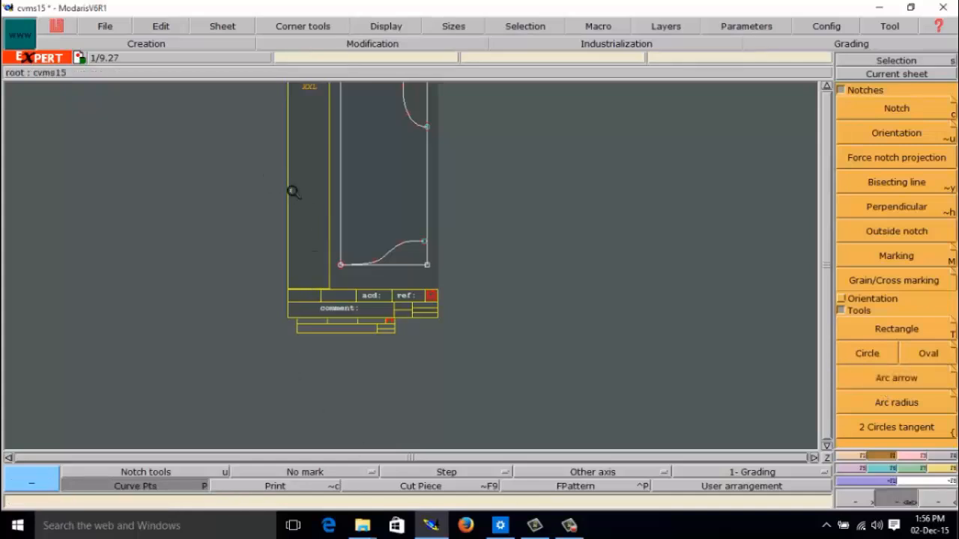
drag(315, 203, 354, 279)
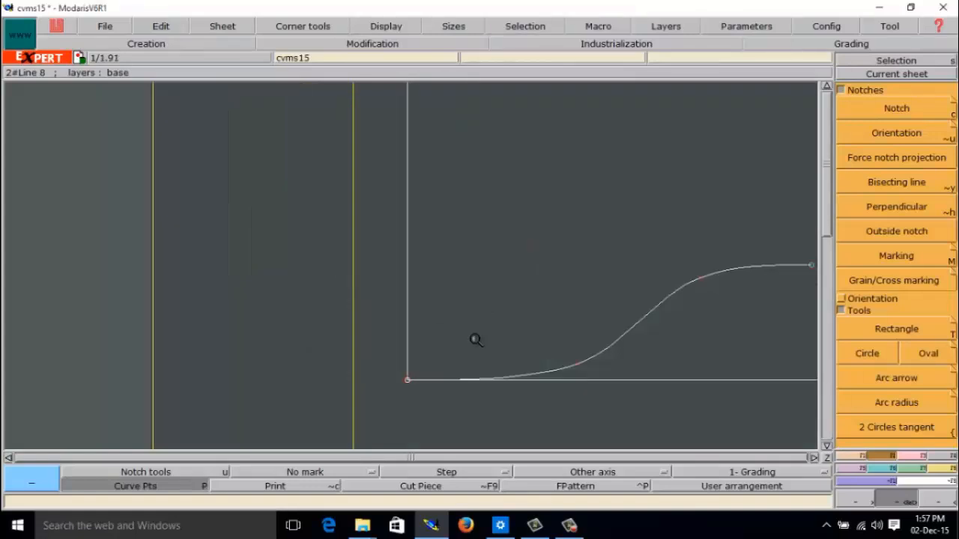
click(929, 525)
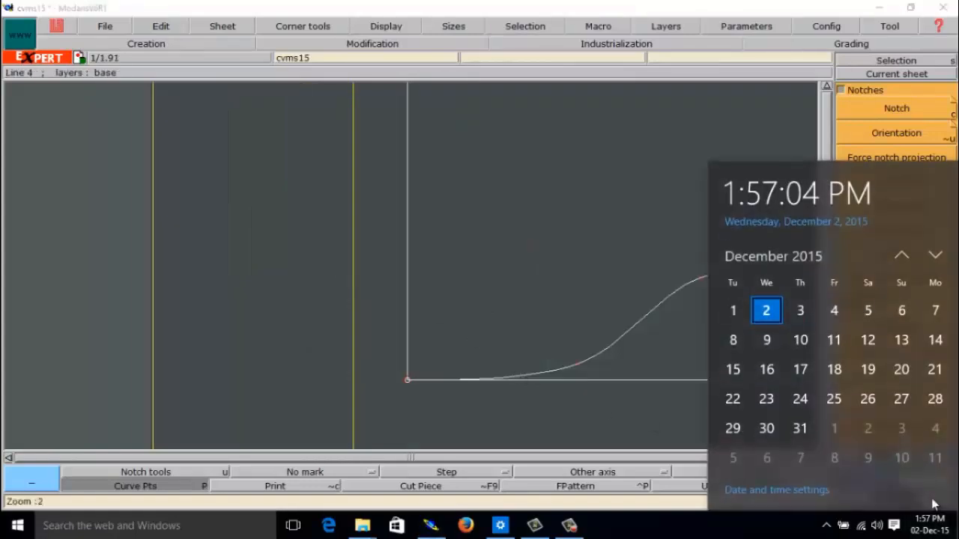
click(604, 442)
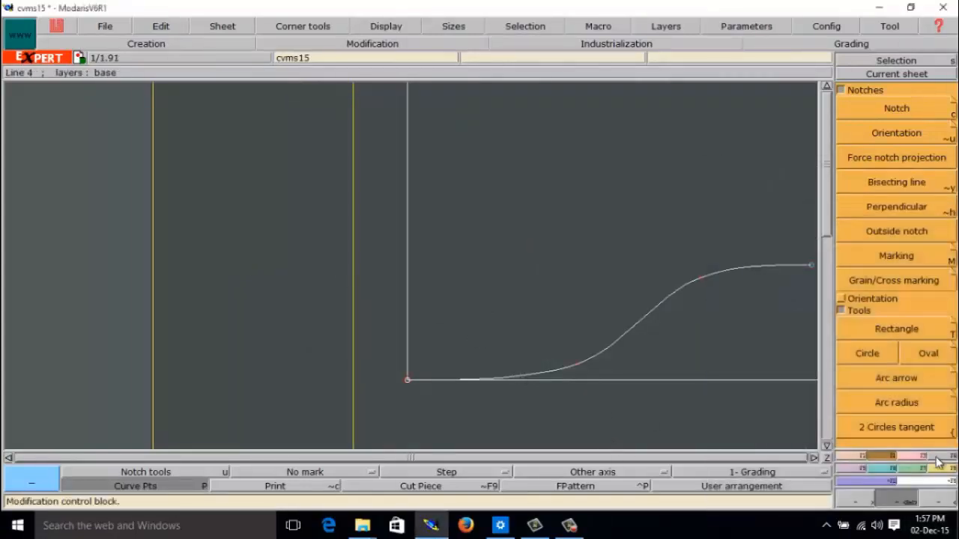
click(927, 501)
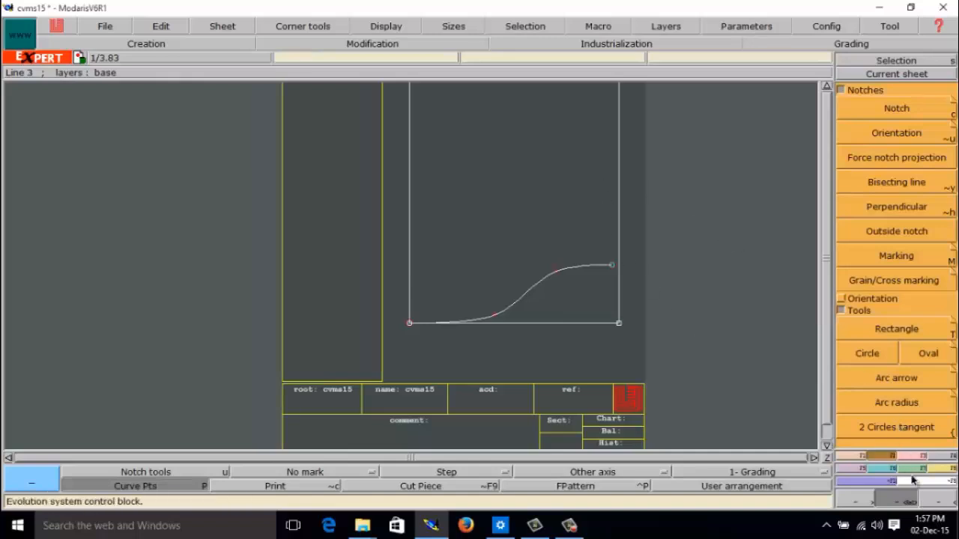
click(929, 501)
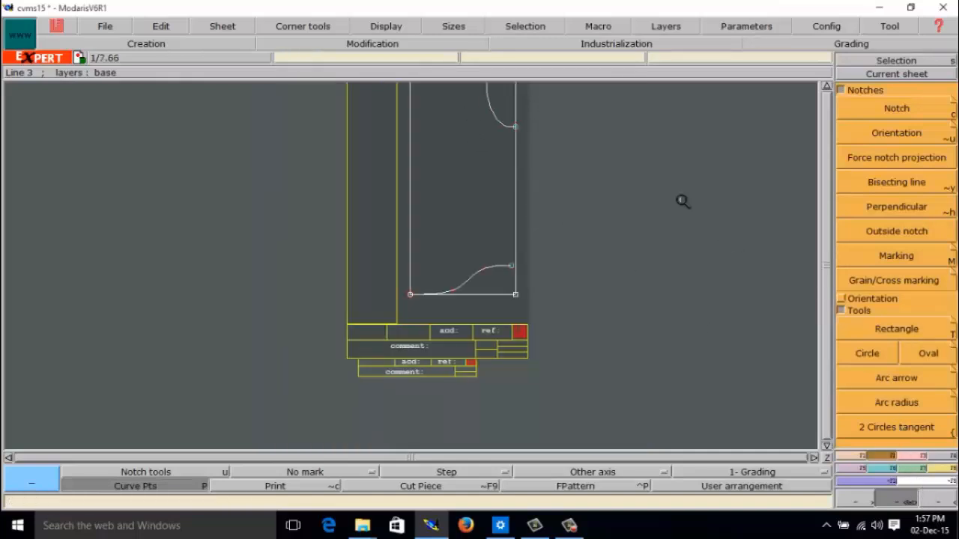
Draw an inward-curving side seam with Arc arrow from the hem's raised endpoint to the armhole's lower endpoint, with a 2.5 cm arrow
drag(589, 94, 372, 391)
drag(524, 101, 271, 352)
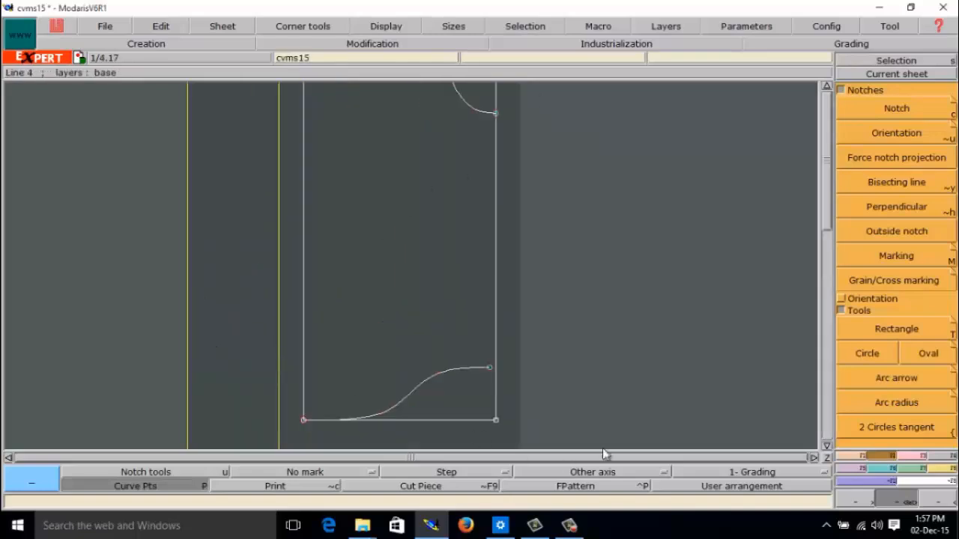
click(891, 378)
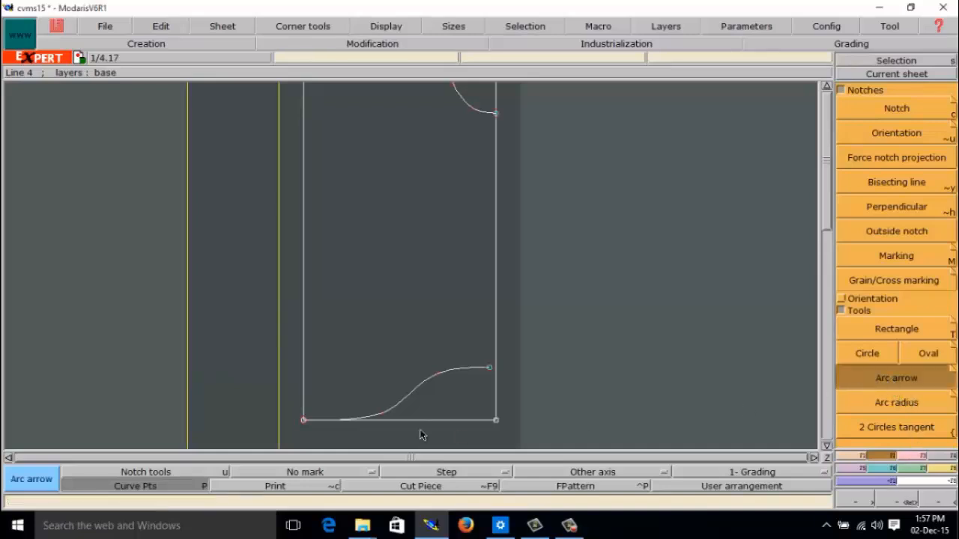
click(490, 369)
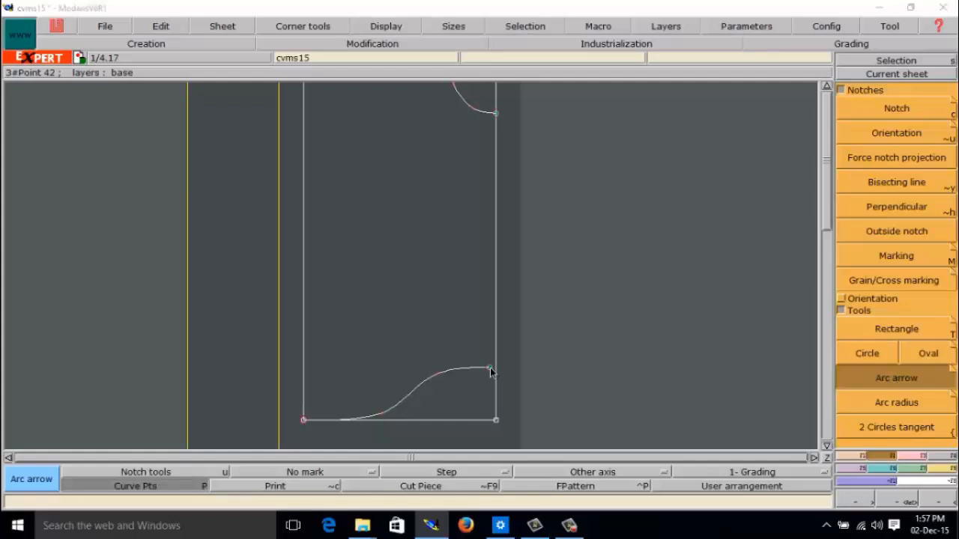
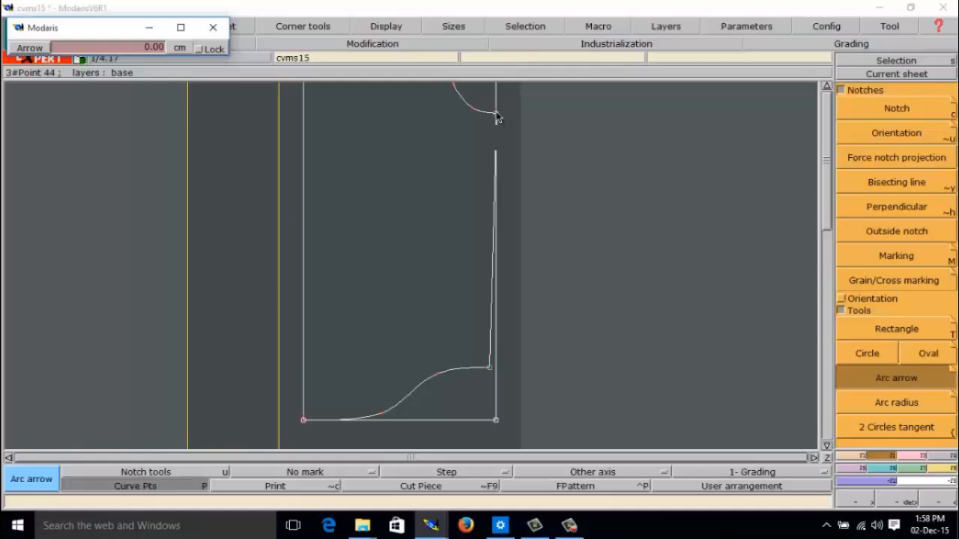
key(Down)
text(2.5)
key(Return)
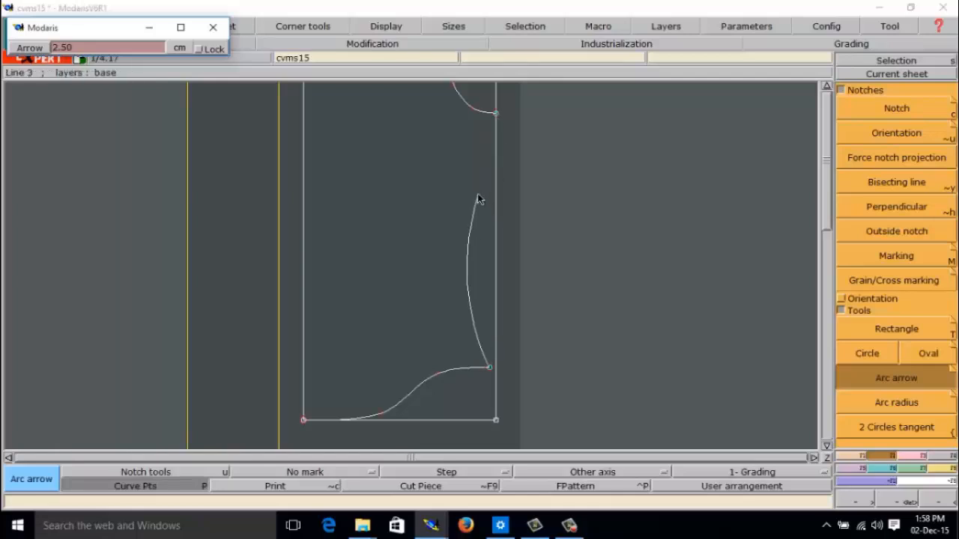
click(496, 113)
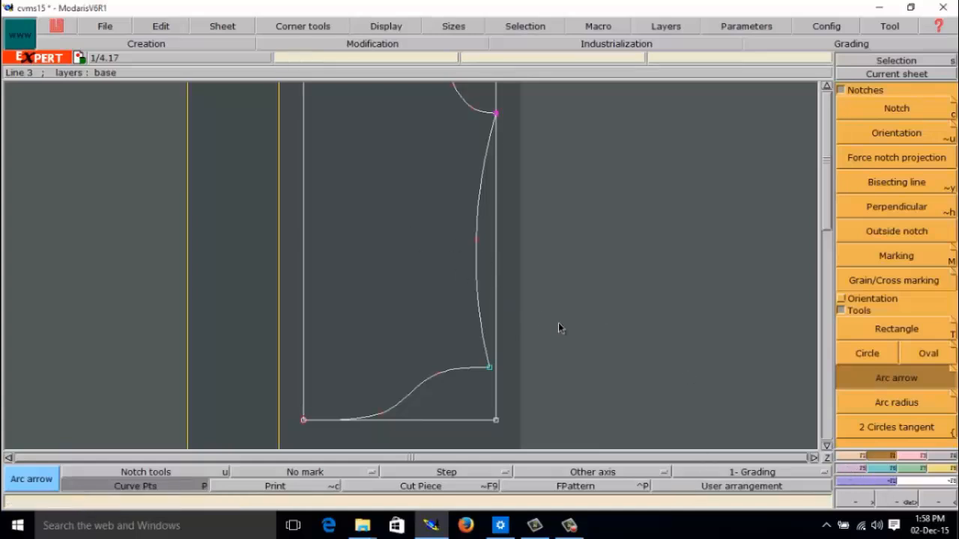
Extract the area enclosed by the deeper neckline, shoulder, armhole, curved side seam and hem as a Seam piece, and arrange all sheets
key(Home)
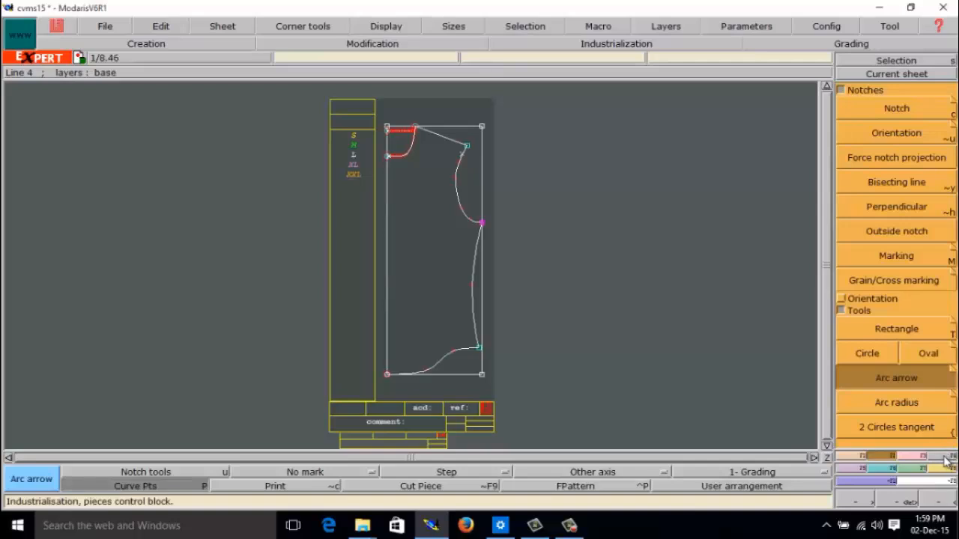
click(946, 457)
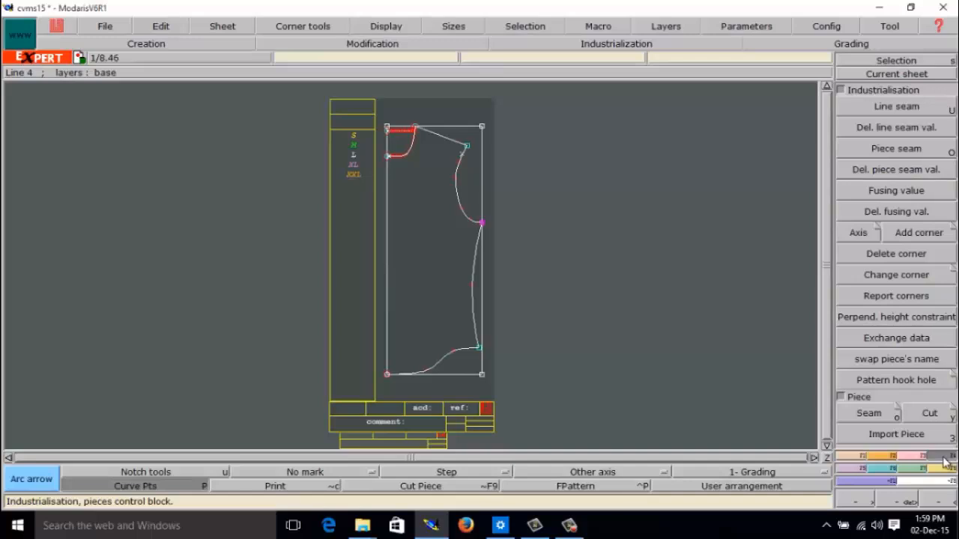
click(869, 414)
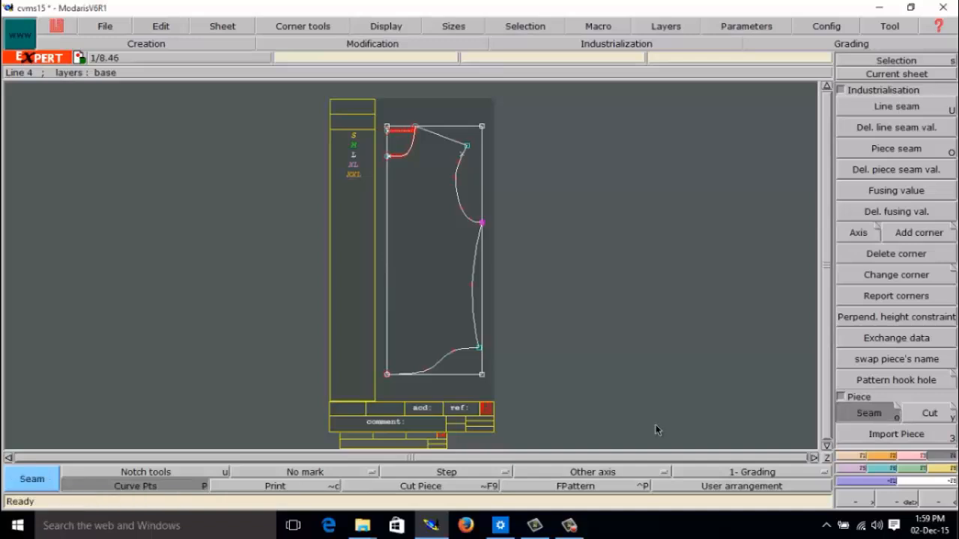
click(436, 309)
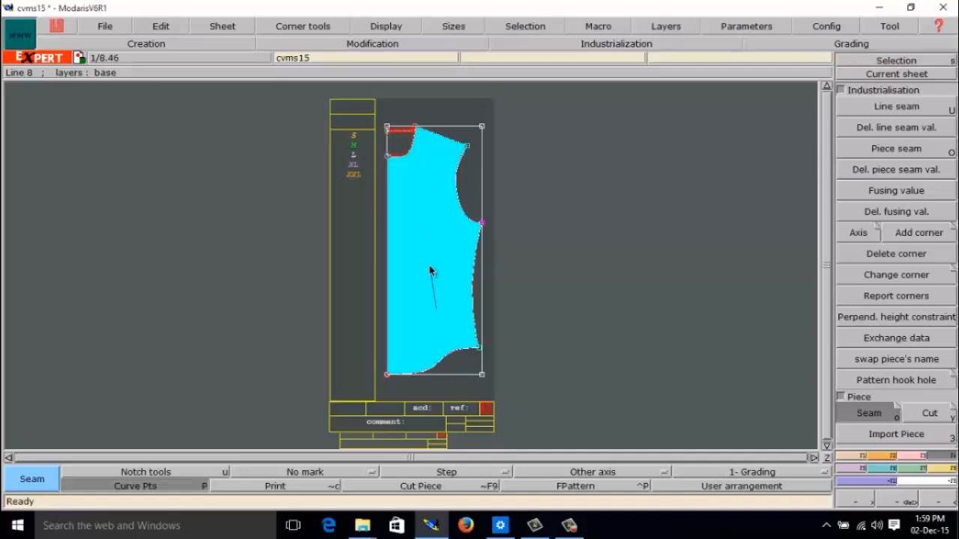
click(431, 271)
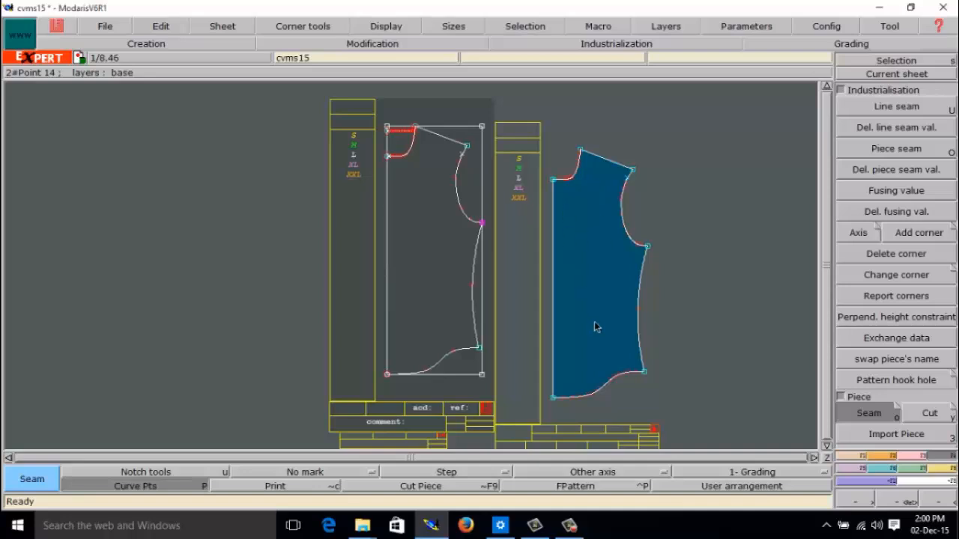
key(Home)
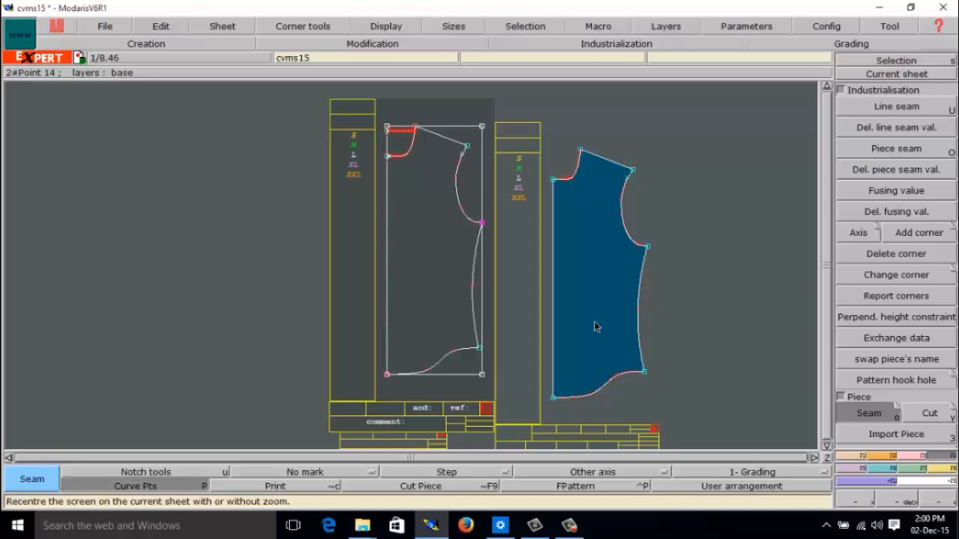
key(j)
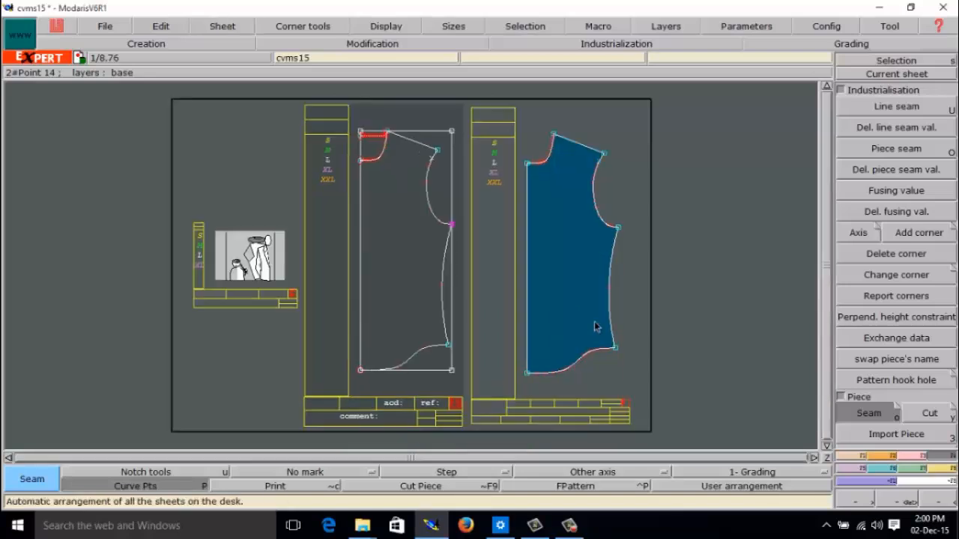